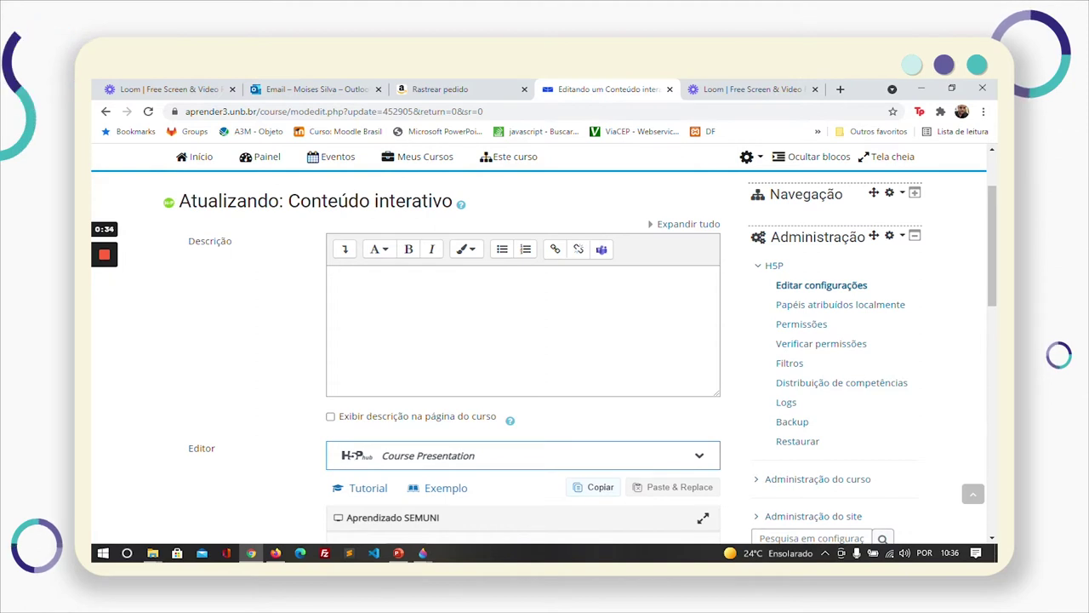
Duplicate the third slide, about SAA, in the Aprendizado SEMUNI course presentation.
{"action": "scroll", "coordinate": [654, 348], "scroll_direction": "down", "scroll_amount": 3}
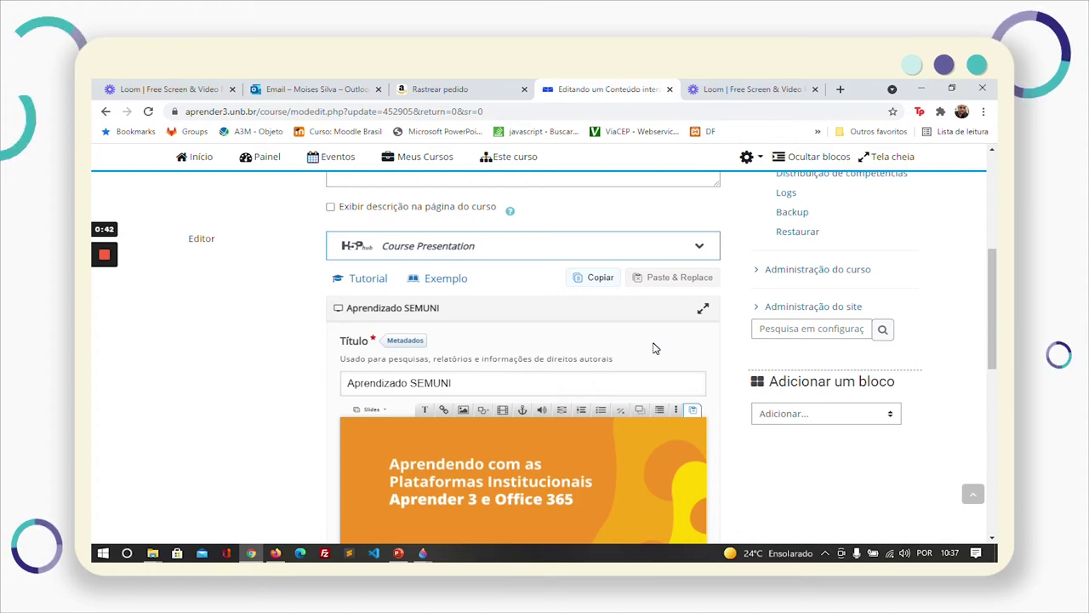
{"action": "scroll", "coordinate": [988, 329], "scroll_direction": "down", "scroll_amount": 3}
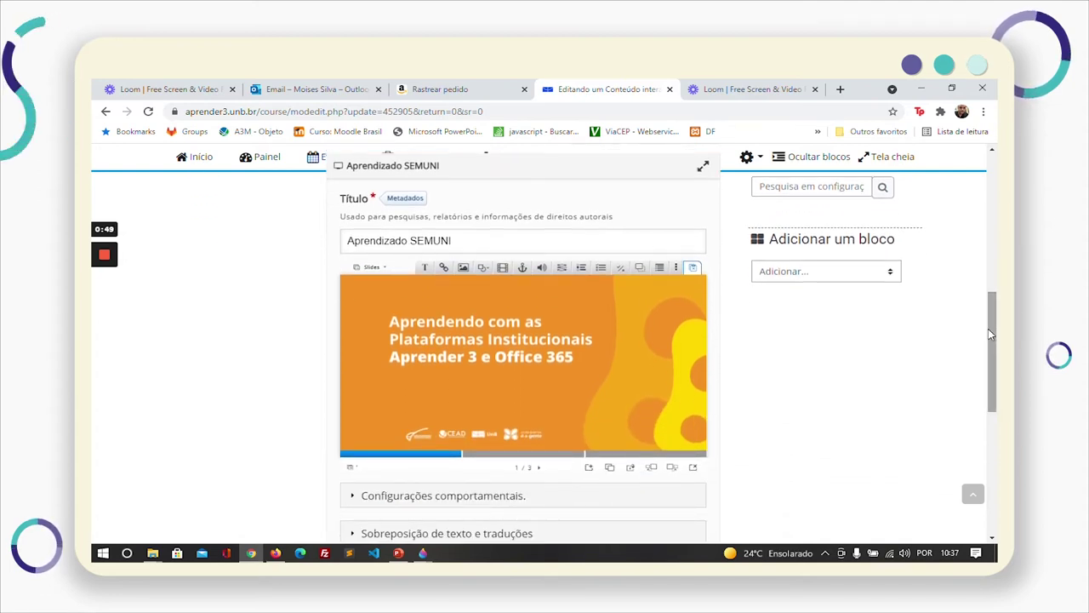
{"action": "left_click", "coordinate": [539, 468]}
{"action": "left_click", "coordinate": [539, 469]}
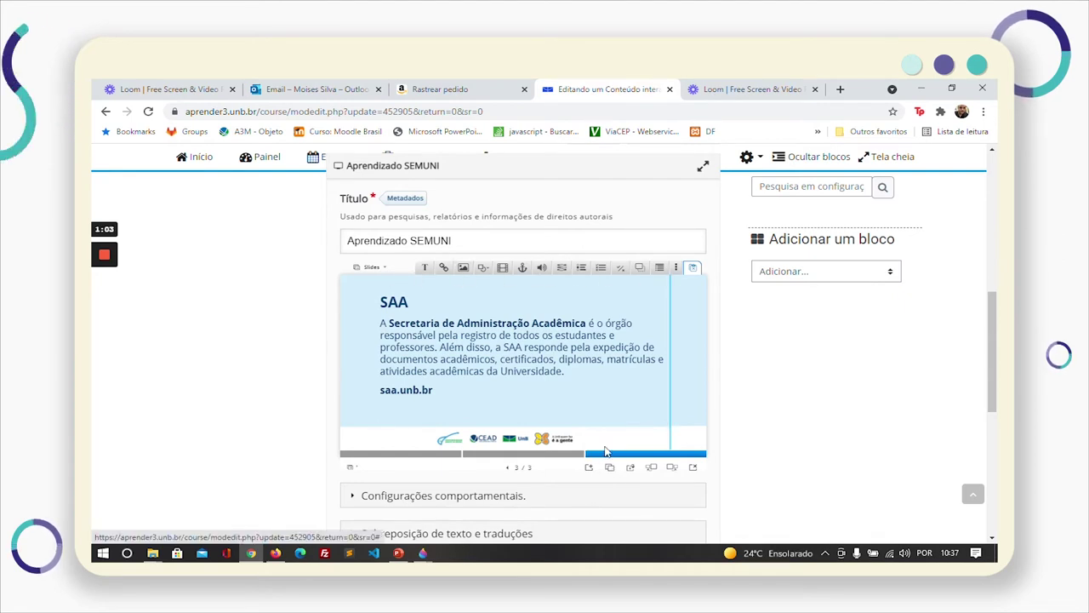
{"action": "left_click", "coordinate": [609, 473]}
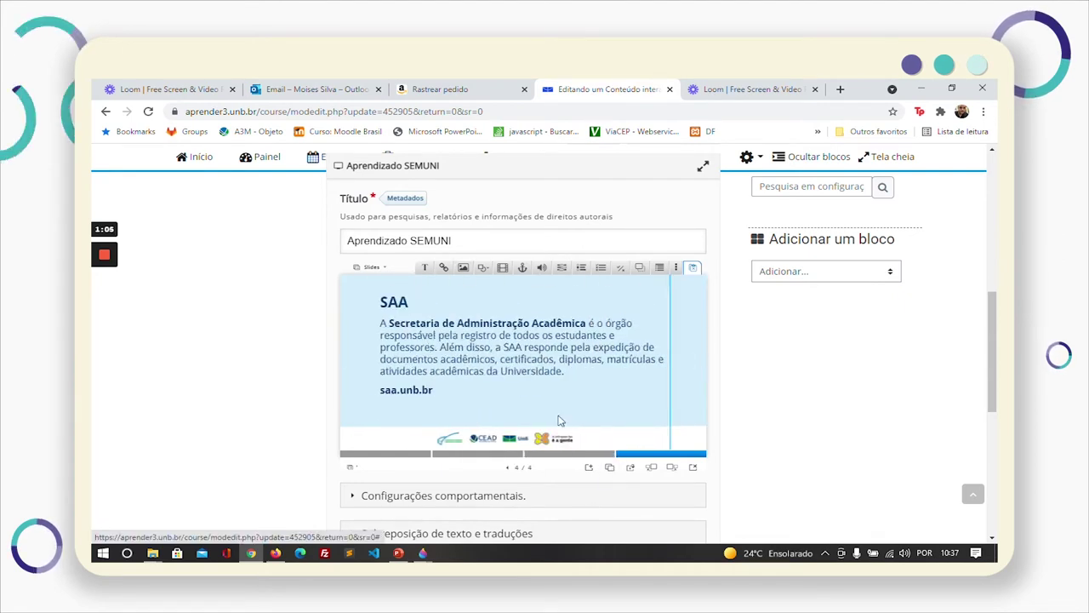
Delete the SAA text element from the duplicated slide, leaving only its background.
{"action": "left_click", "coordinate": [519, 386]}
{"action": "key", "text": "Delete"}
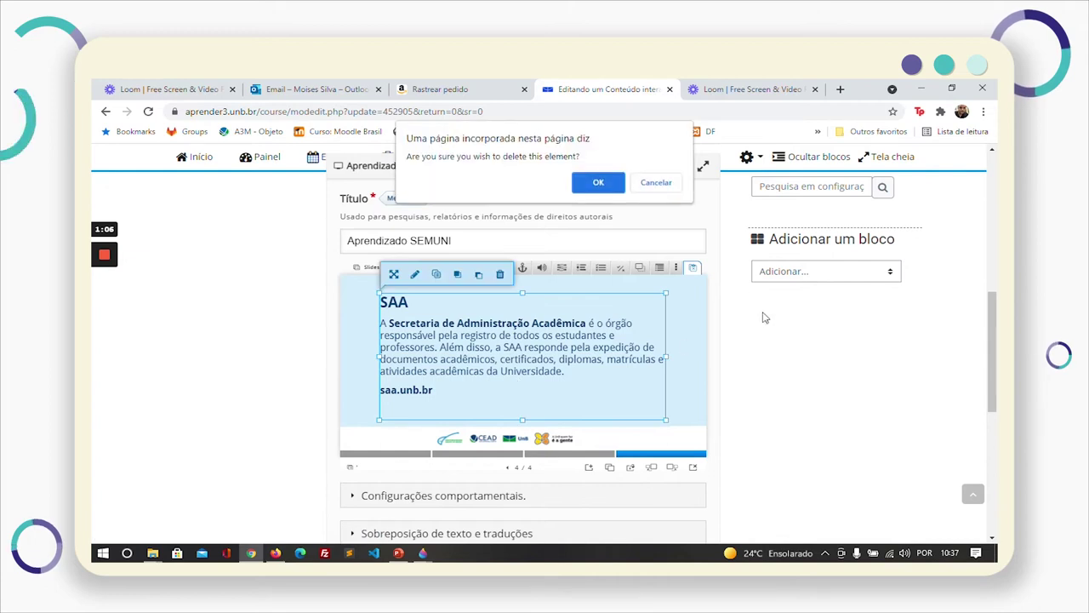
{"action": "left_click", "coordinate": [669, 182]}
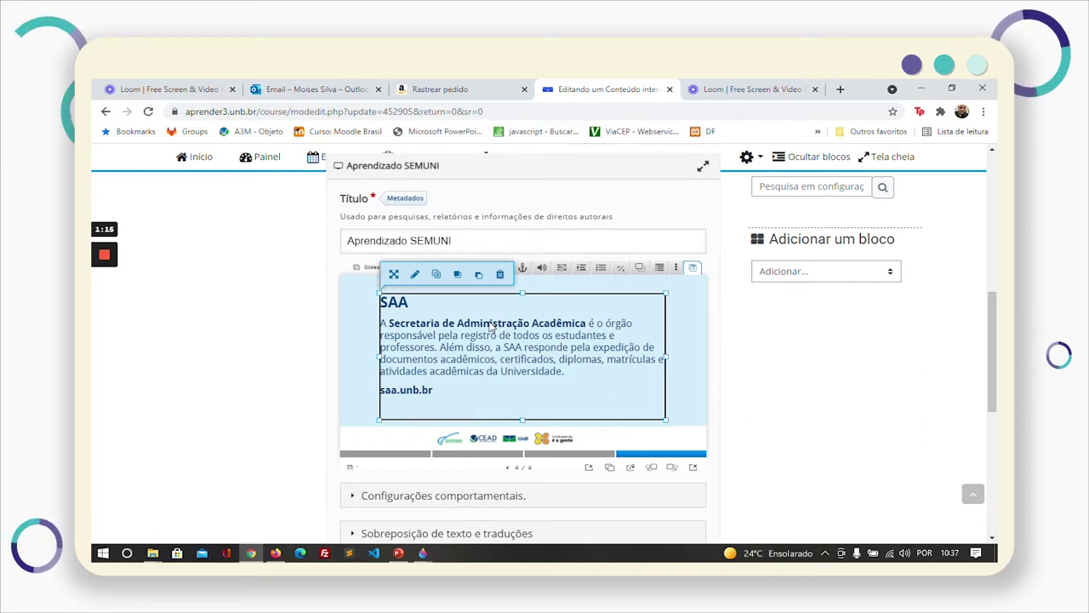
{"action": "left_click", "coordinate": [501, 275]}
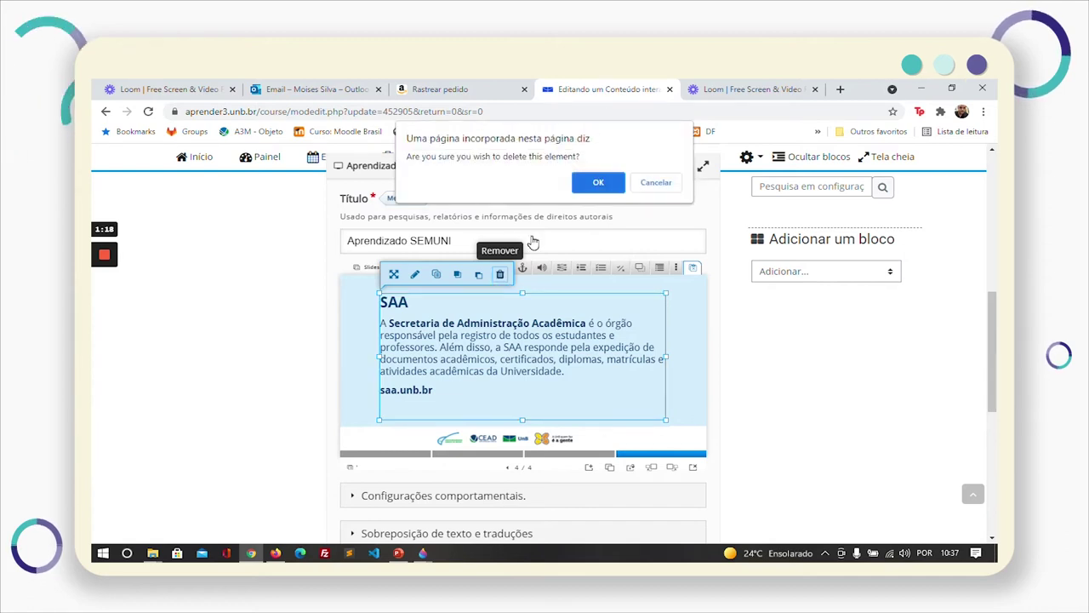
{"action": "left_click", "coordinate": [612, 186]}
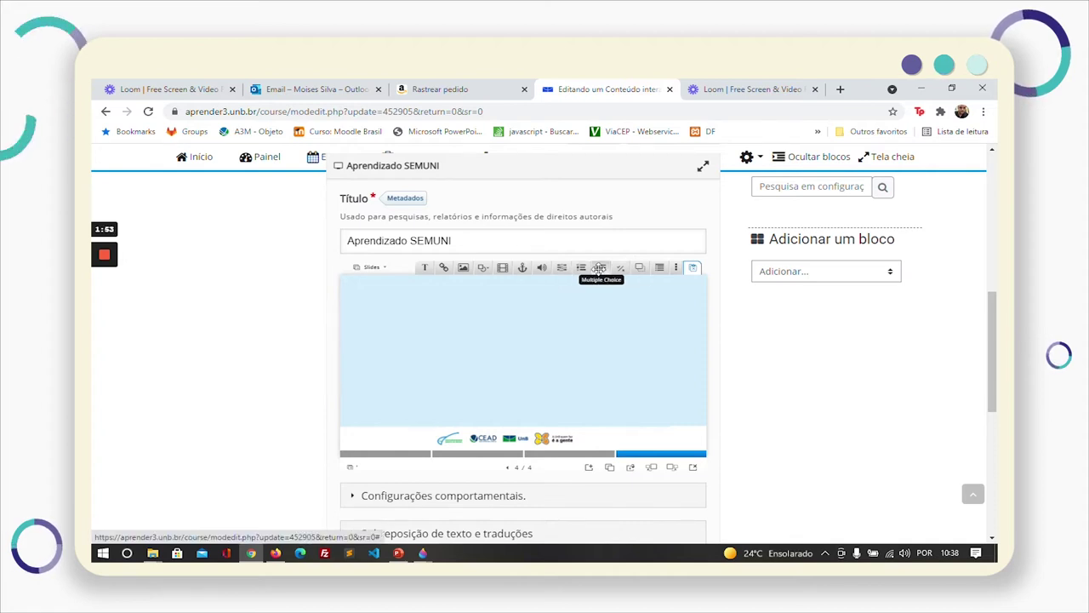
Insert a Multiple Choice element on the slide and enter "lorem ipsum ipsum" as its question.
{"action": "left_click", "coordinate": [601, 268]}
{"action": "scroll", "coordinate": [431, 336], "scroll_direction": "down", "scroll_amount": 2}
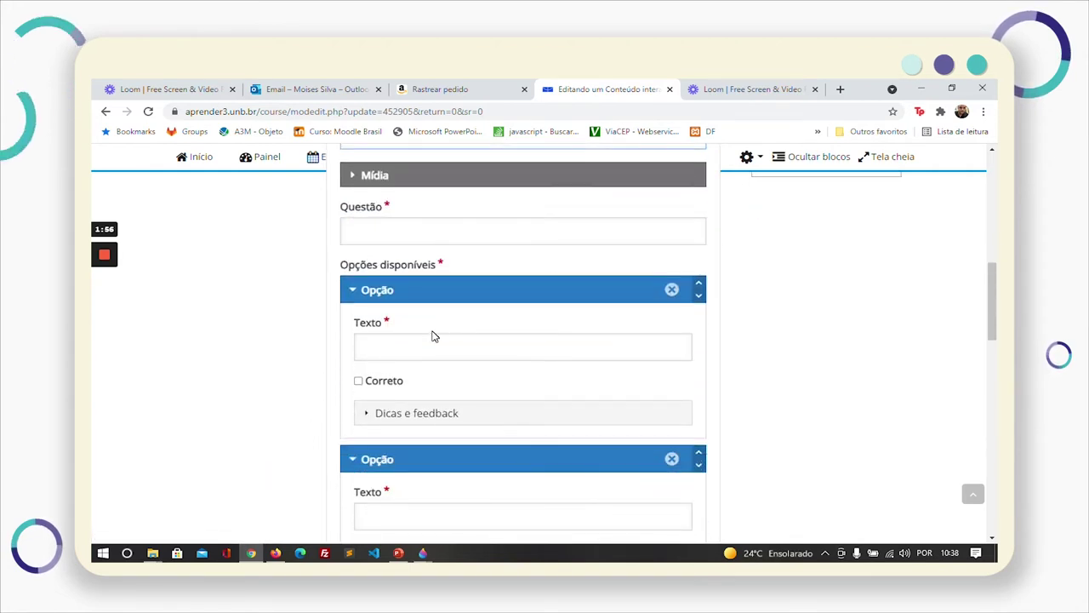
{"action": "left_click", "coordinate": [366, 230]}
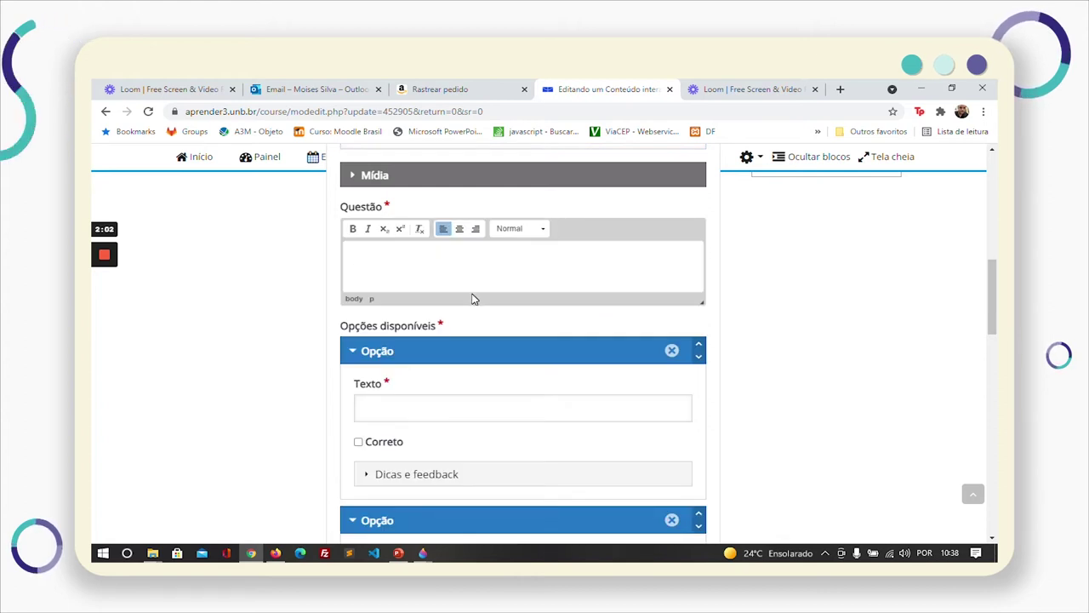
{"action": "type", "text": "E"}
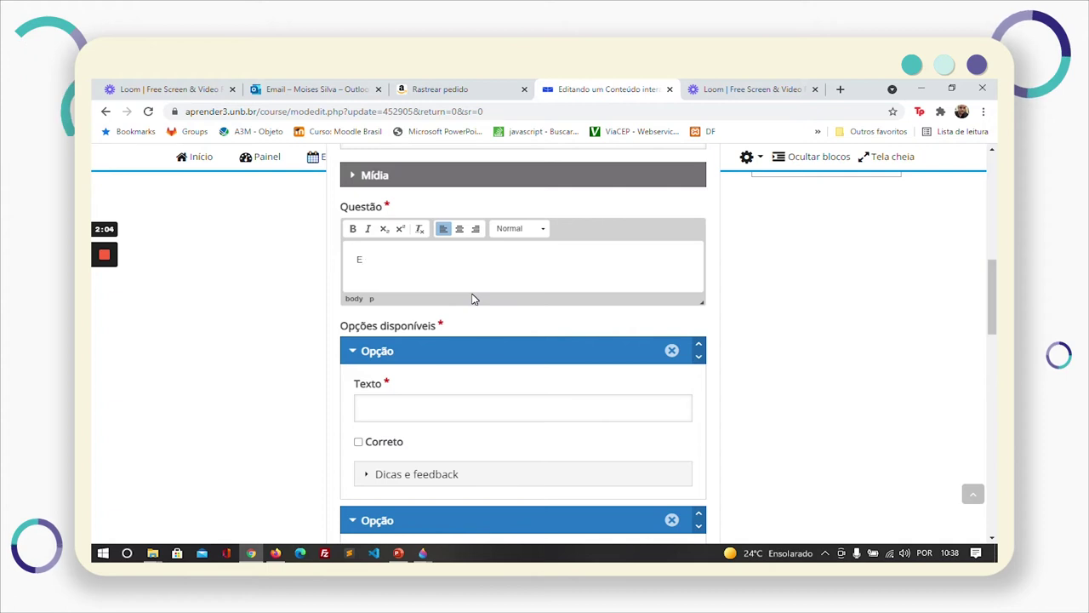
{"action": "type", "text": "Mlorem "}
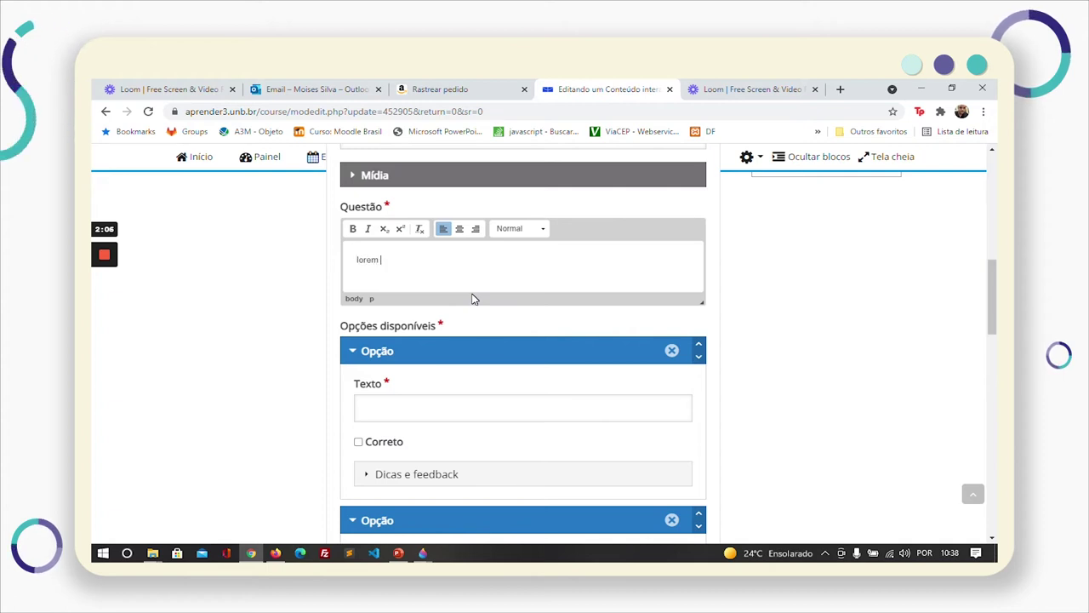
{"action": "type", "text": "ipsum ipsum"}
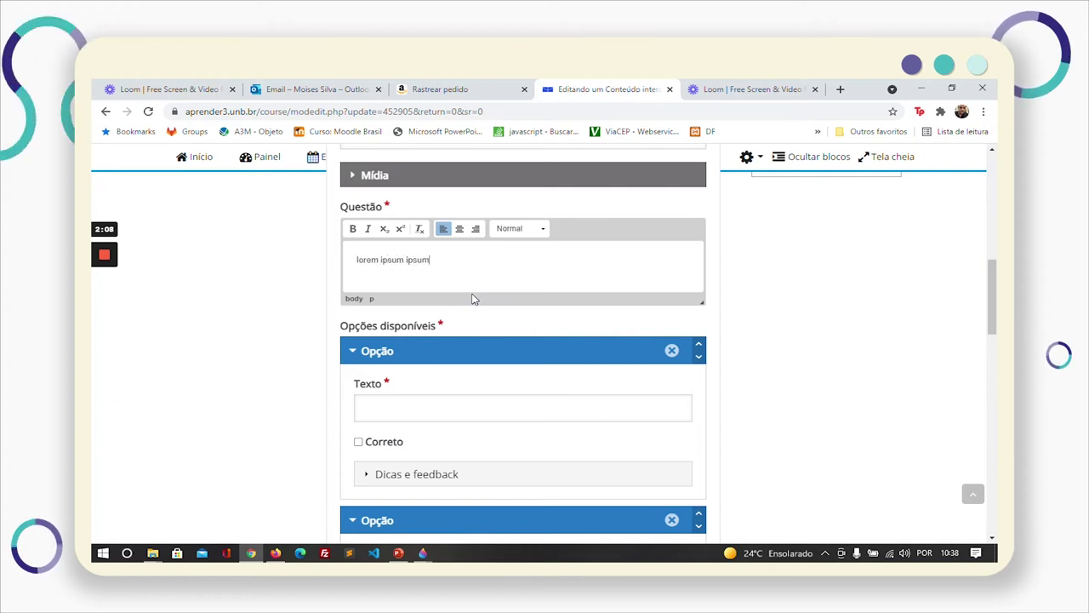
Copy the question text and paste it twice after itself so the phrase appears three times.
{"action": "key", "text": "ctrl+a"}
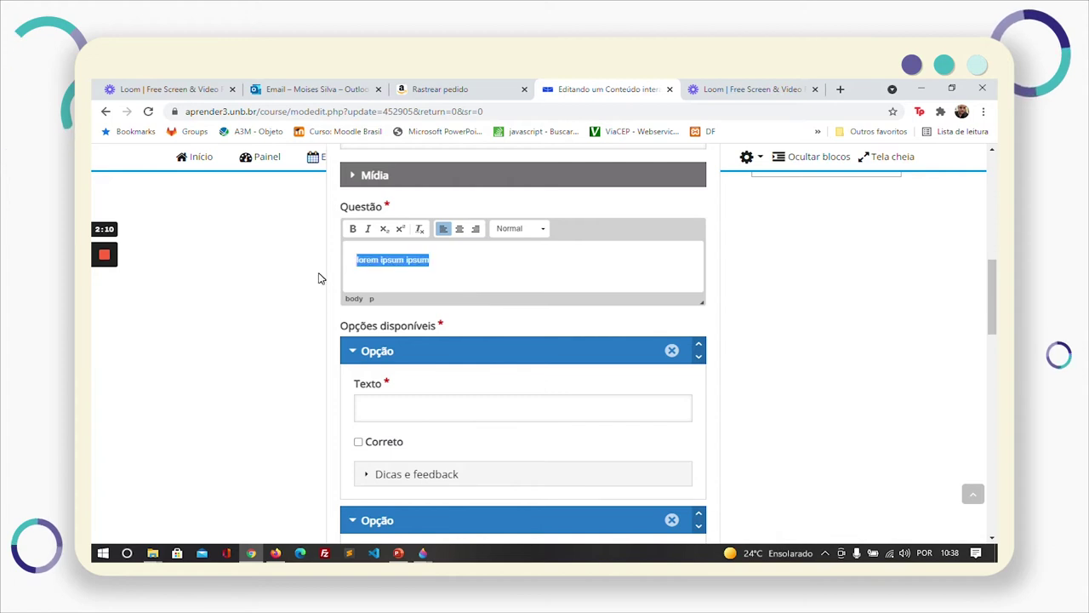
{"action": "key", "text": "ctrl+c"}
{"action": "key", "text": "End"}
{"action": "key", "text": "ctrl+v"}
{"action": "key", "text": "ctrl+v"}
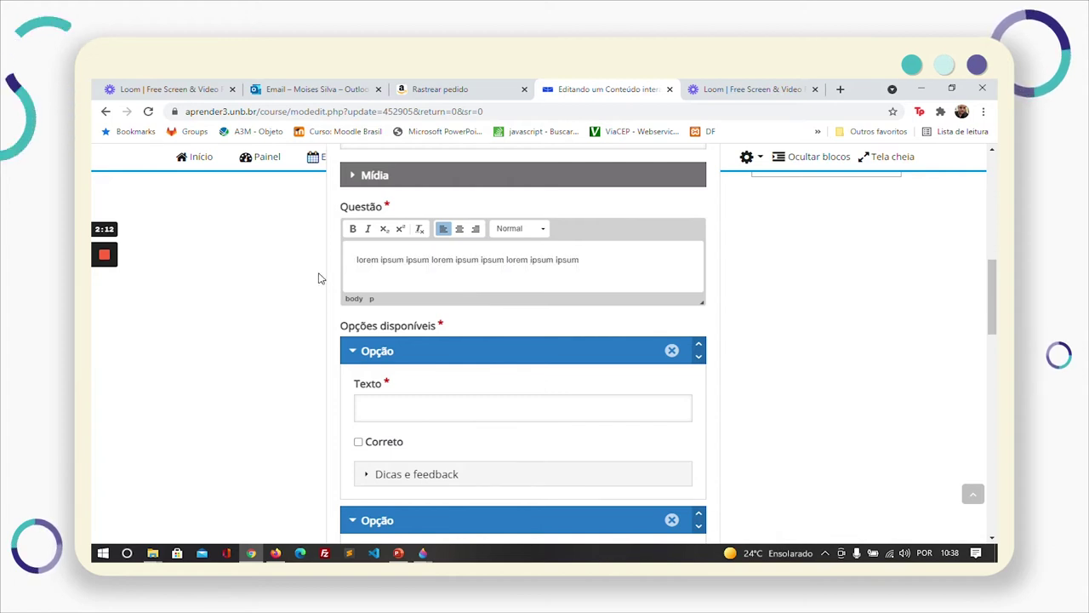
Set the first answer option's text to "lorem ipsum ipsum" and mark that option as correct.
{"action": "scroll", "coordinate": [466, 351], "scroll_direction": "down", "scroll_amount": 1}
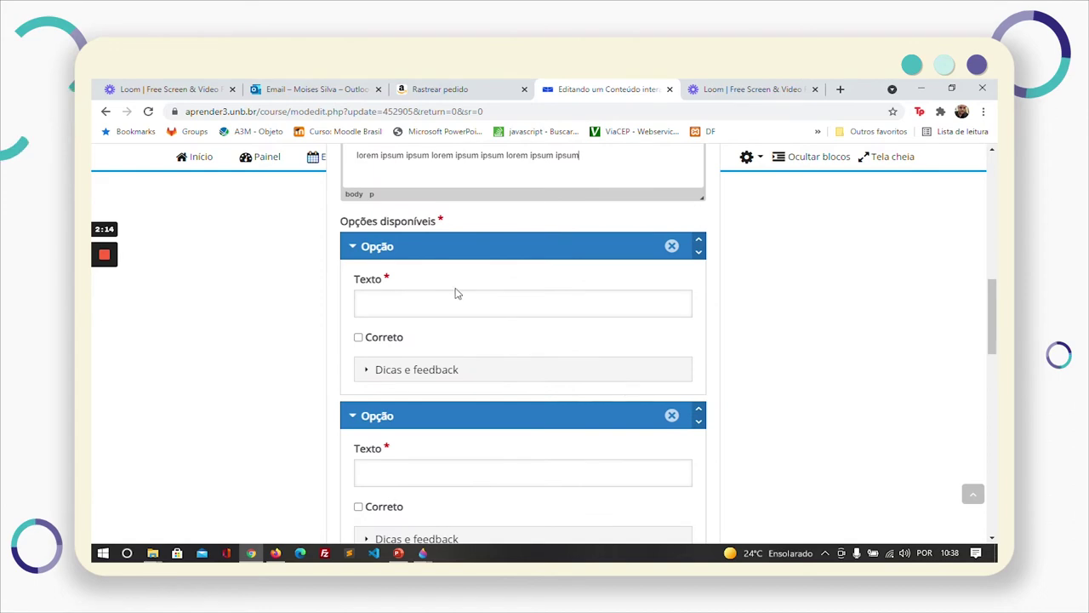
{"action": "scroll", "coordinate": [463, 248], "scroll_direction": "down", "scroll_amount": 3}
{"action": "scroll", "coordinate": [416, 294], "scroll_direction": "down", "scroll_amount": 2}
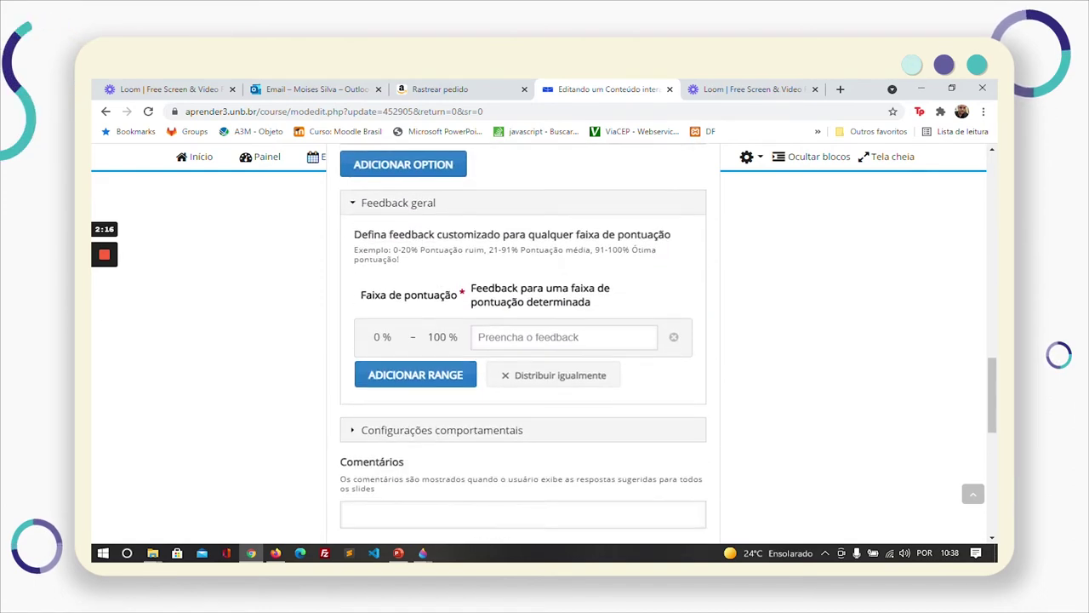
{"action": "scroll", "coordinate": [451, 323], "scroll_direction": "up", "scroll_amount": 4}
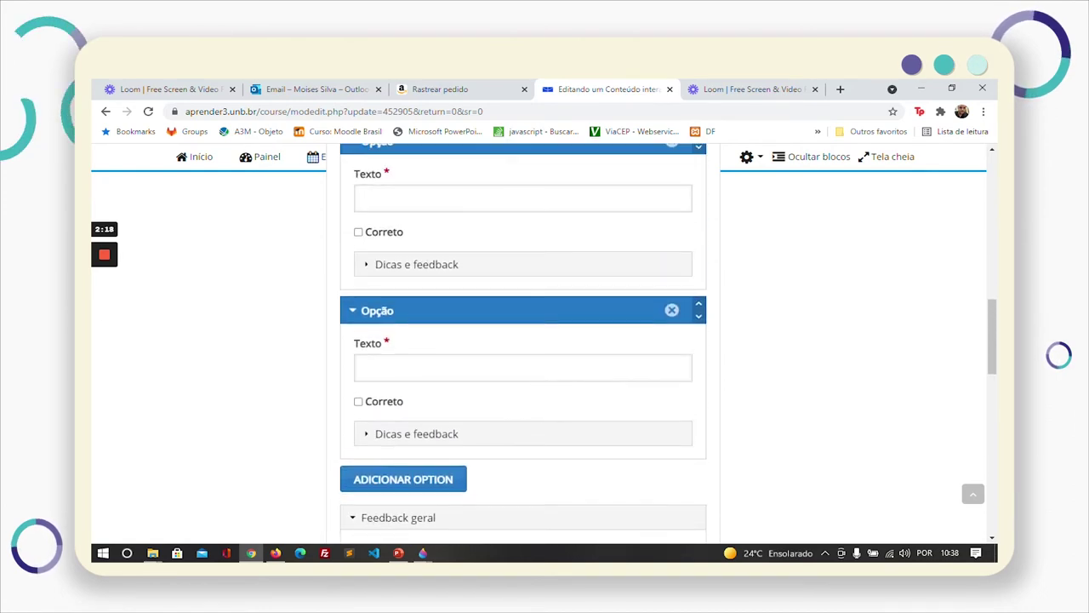
{"action": "scroll", "coordinate": [498, 377], "scroll_direction": "up", "scroll_amount": 1}
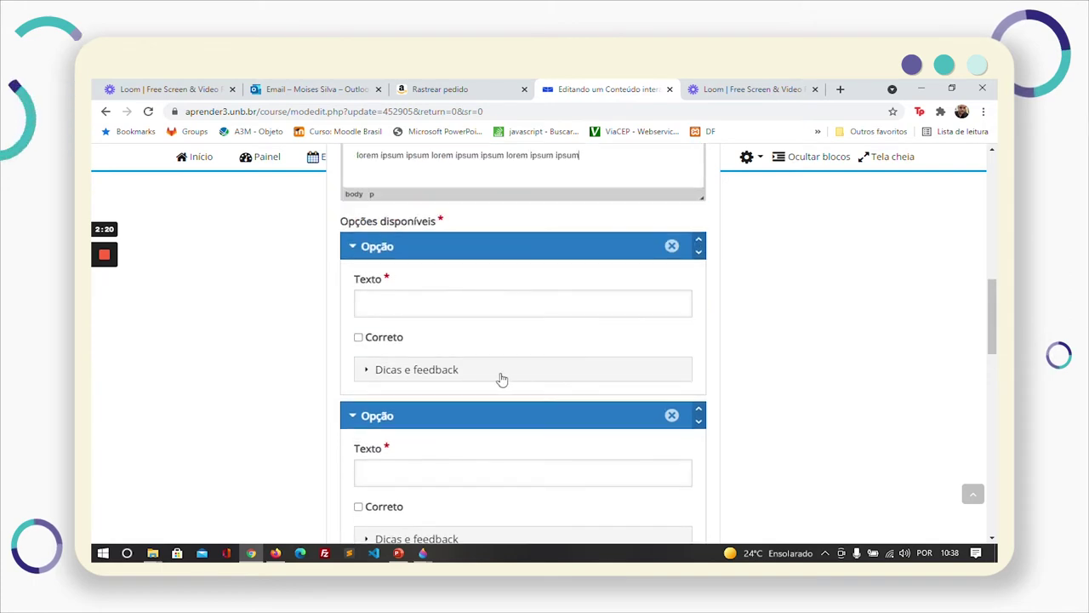
{"action": "left_click", "coordinate": [418, 307]}
{"action": "type", "text": "lorem ipsum ipsum"}
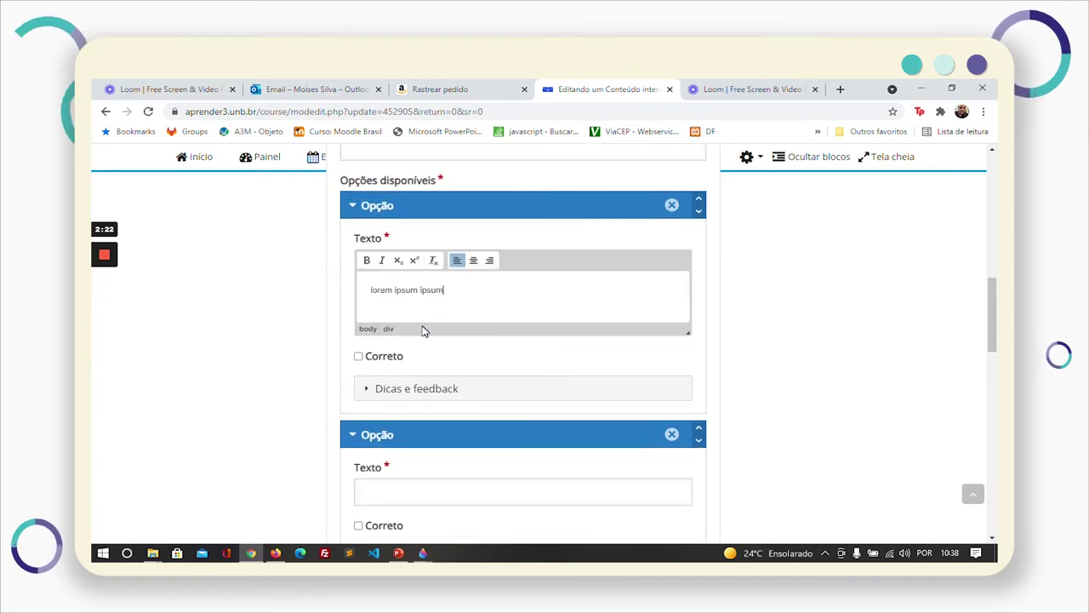
{"action": "scroll", "coordinate": [440, 335], "scroll_direction": "down", "scroll_amount": 1}
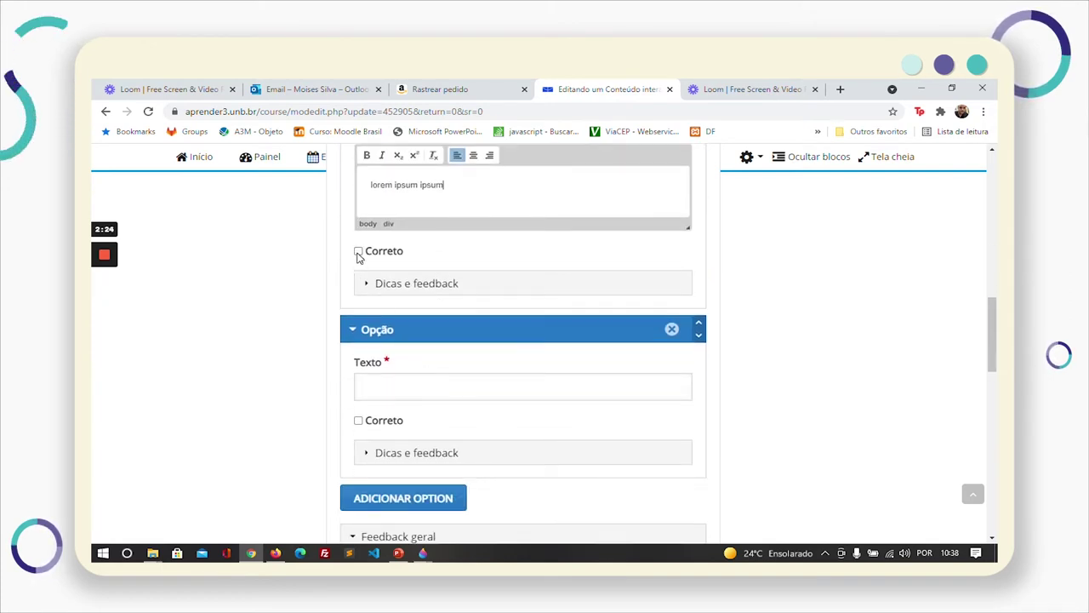
Enter "lorem ipsum ipsum lorem ipsum" as the second answer option's text.
{"action": "left_click", "coordinate": [417, 388]}
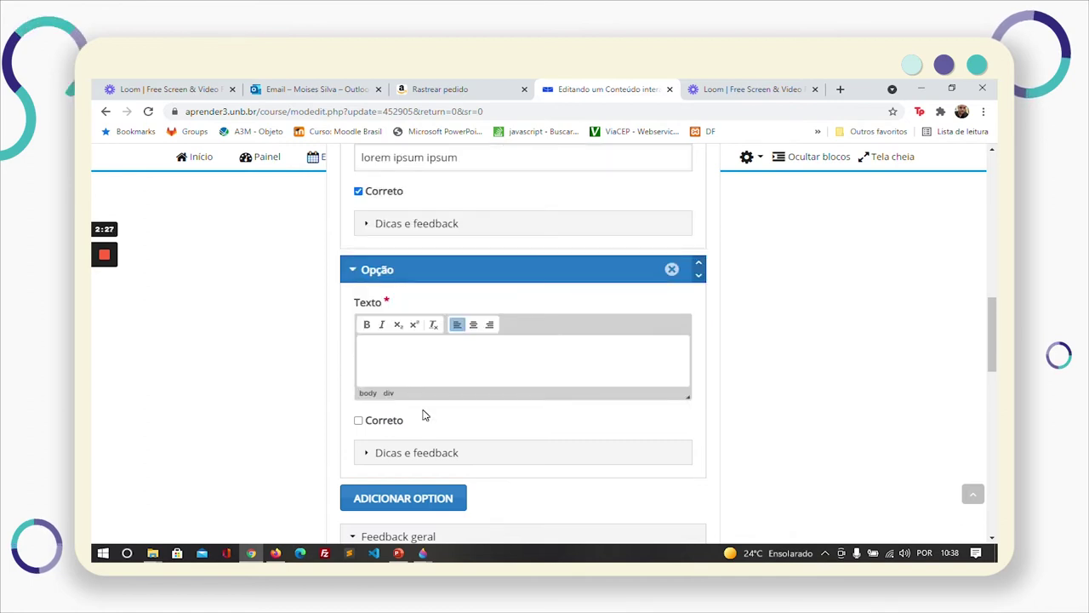
{"action": "key", "text": "ctrl+v"}
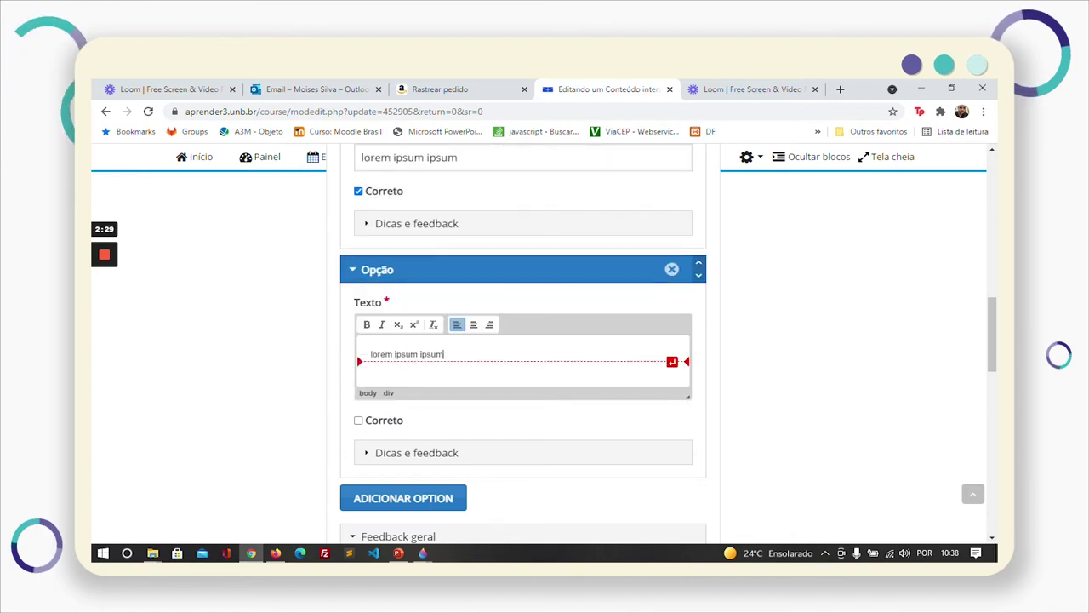
{"action": "key", "text": "ctrl+a"}
{"action": "key", "text": "ctrl+c"}
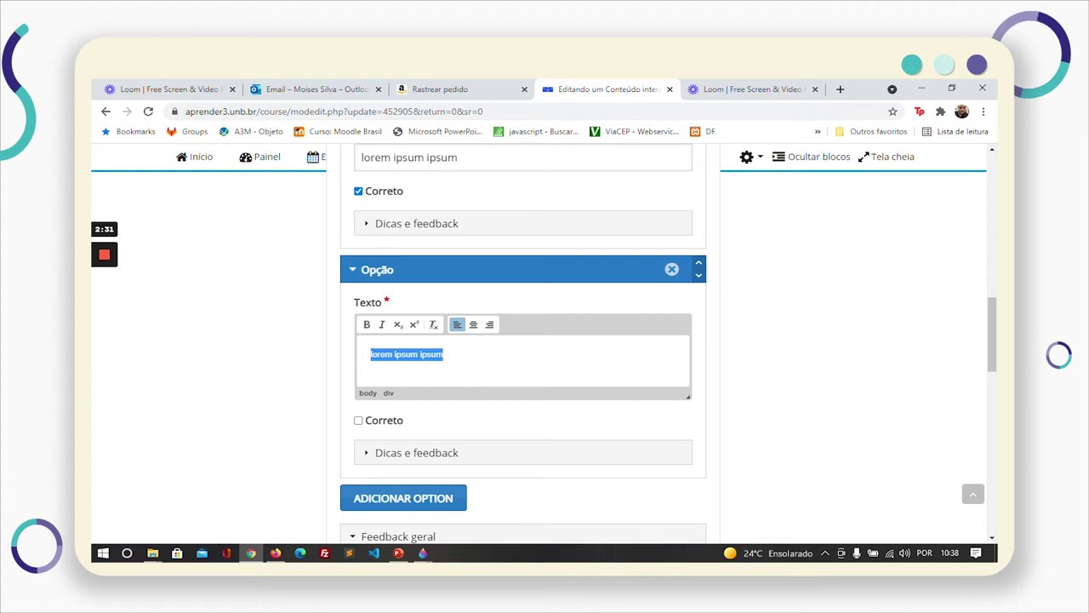
{"action": "key", "text": "Right"}
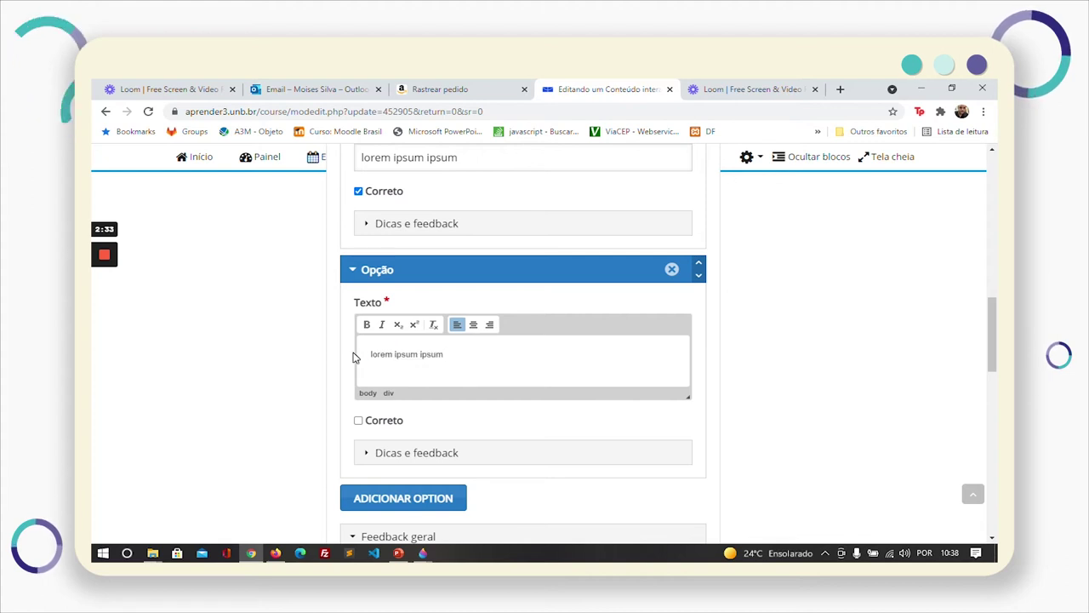
{"action": "type", "text": "sd"}
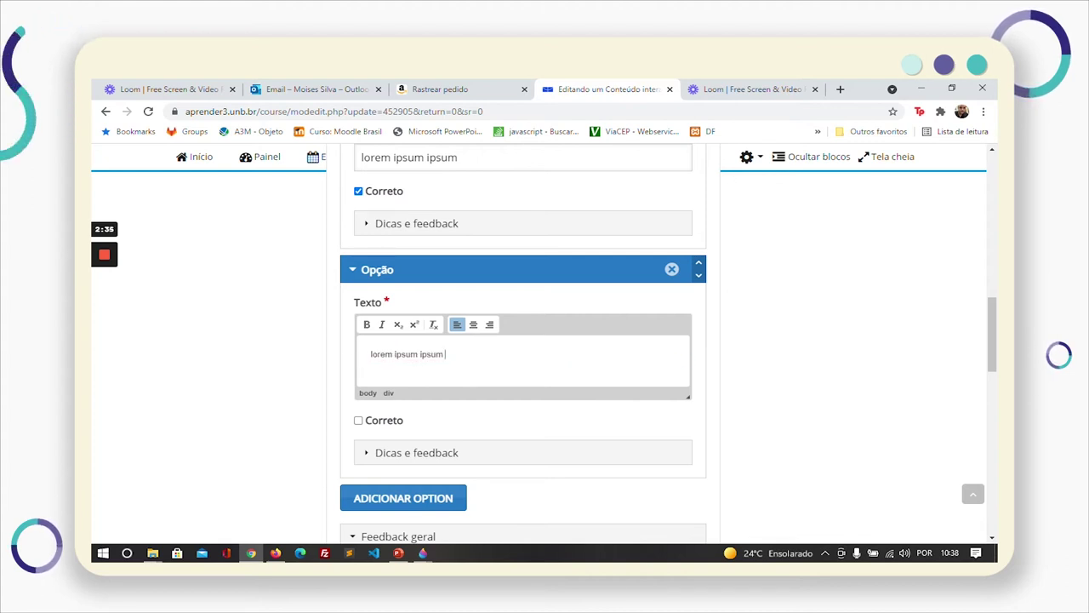
{"action": "type", "text": "rem ipsum"}
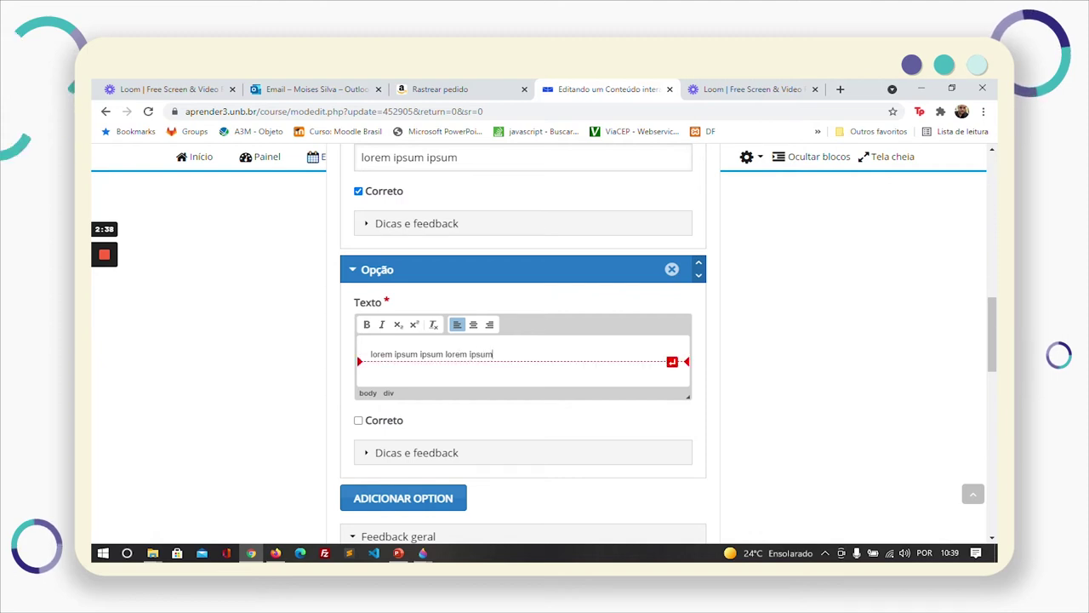
Add several empty answer options below the second one in the multiple-choice question.
{"action": "scroll", "coordinate": [435, 217], "scroll_direction": "up", "scroll_amount": 2}
{"action": "scroll", "coordinate": [549, 246], "scroll_direction": "down", "scroll_amount": 4}
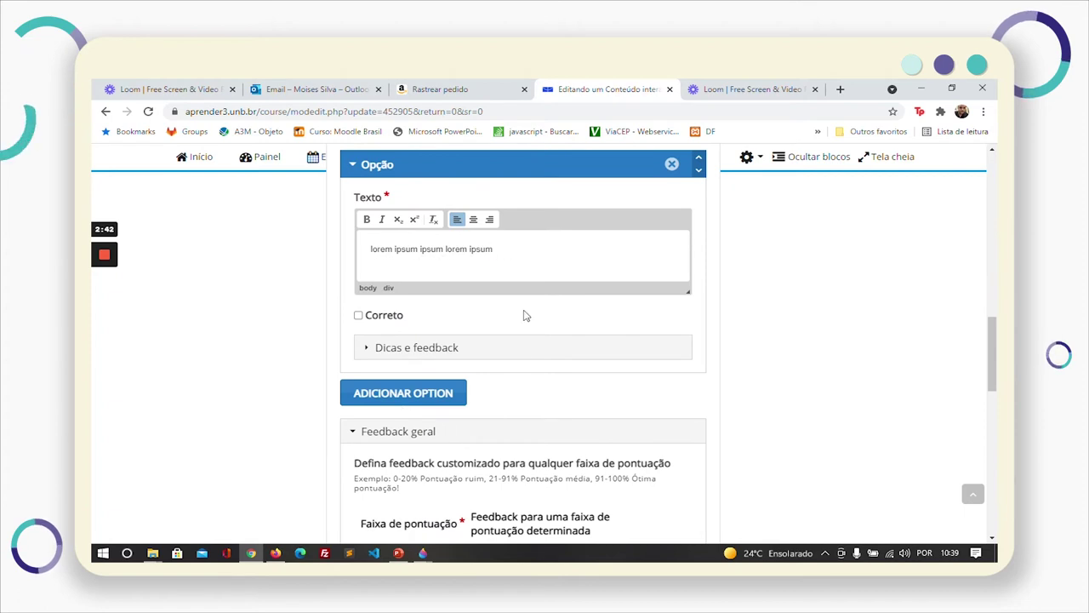
{"action": "left_click", "coordinate": [458, 393]}
{"action": "scroll", "coordinate": [457, 383], "scroll_direction": "down", "scroll_amount": 4}
{"action": "left_click", "coordinate": [458, 364]}
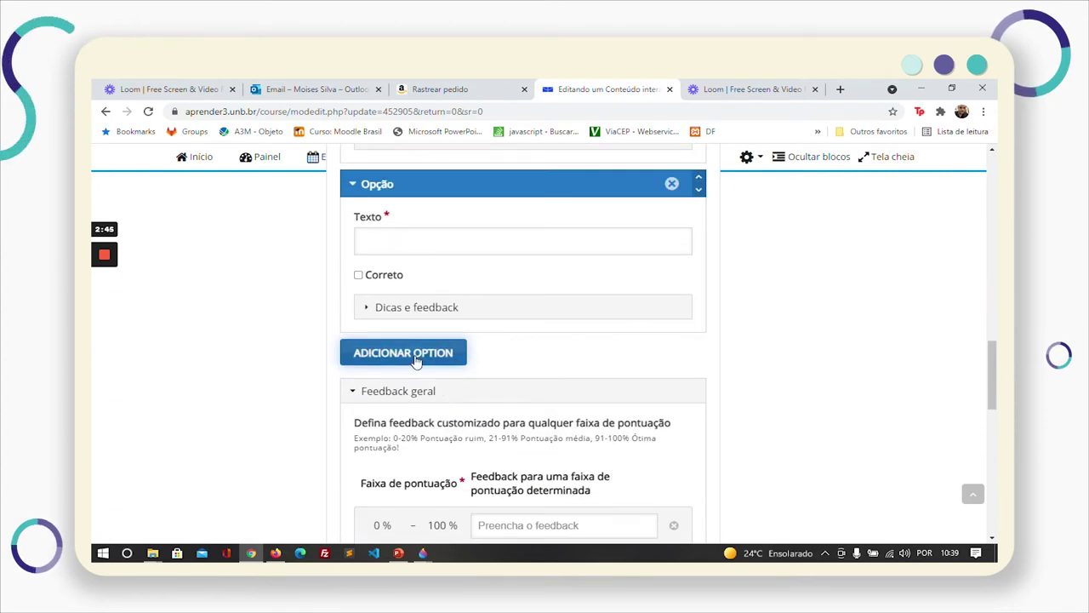
{"action": "scroll", "coordinate": [482, 394], "scroll_direction": "down", "scroll_amount": 2}
{"action": "left_click", "coordinate": [451, 414]}
{"action": "scroll", "coordinate": [366, 309], "scroll_direction": "down", "scroll_amount": 4}
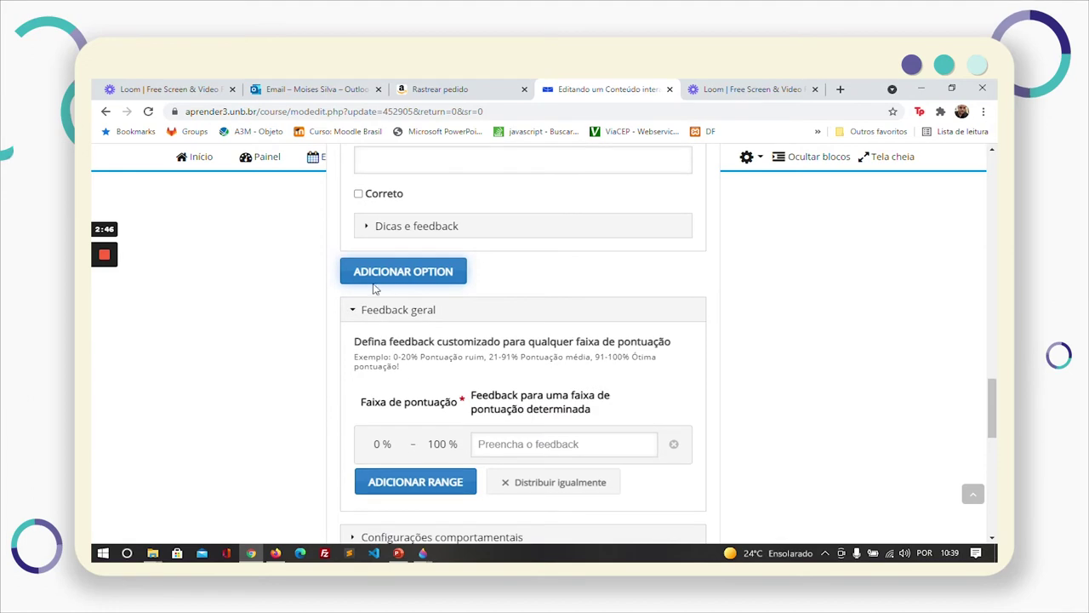
{"action": "scroll", "coordinate": [372, 270], "scroll_direction": "up", "scroll_amount": 2}
{"action": "left_click", "coordinate": [430, 447]}
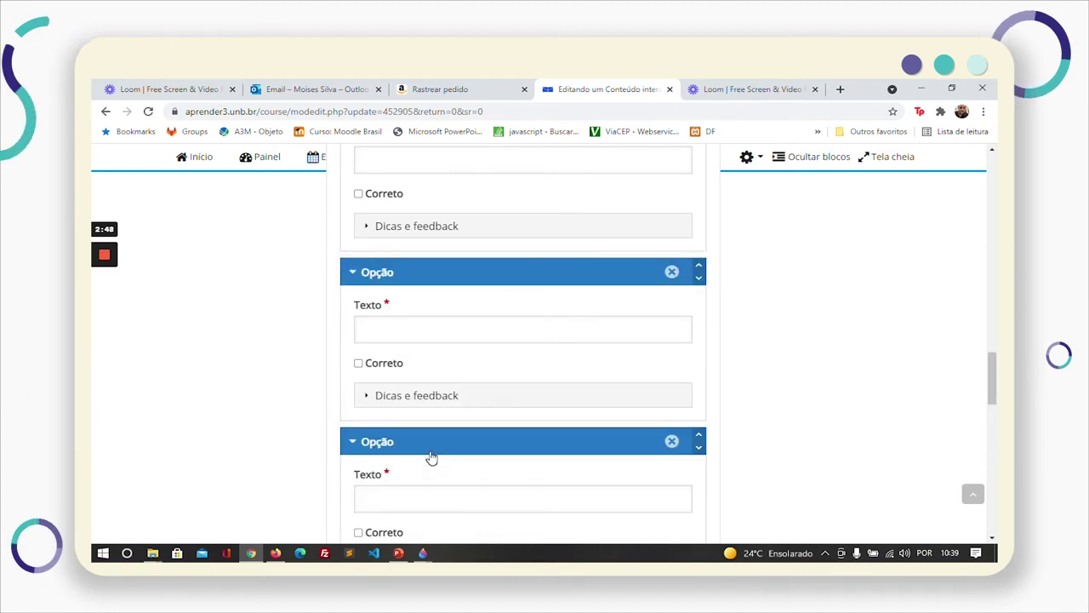
{"action": "scroll", "coordinate": [430, 447], "scroll_direction": "down", "scroll_amount": 3}
{"action": "scroll", "coordinate": [658, 334], "scroll_direction": "up", "scroll_amount": 1}
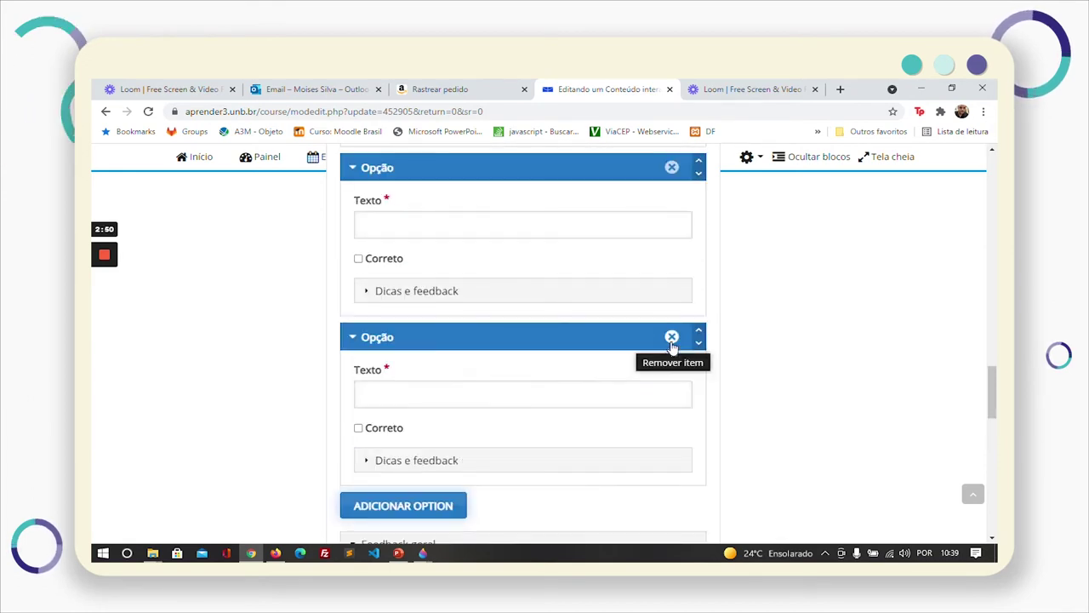
Remove the last two empty answer options from the multiple-choice question.
{"action": "left_click", "coordinate": [672, 337]}
{"action": "left_click", "coordinate": [600, 423]}
{"action": "scroll", "coordinate": [619, 400], "scroll_direction": "up", "scroll_amount": 2}
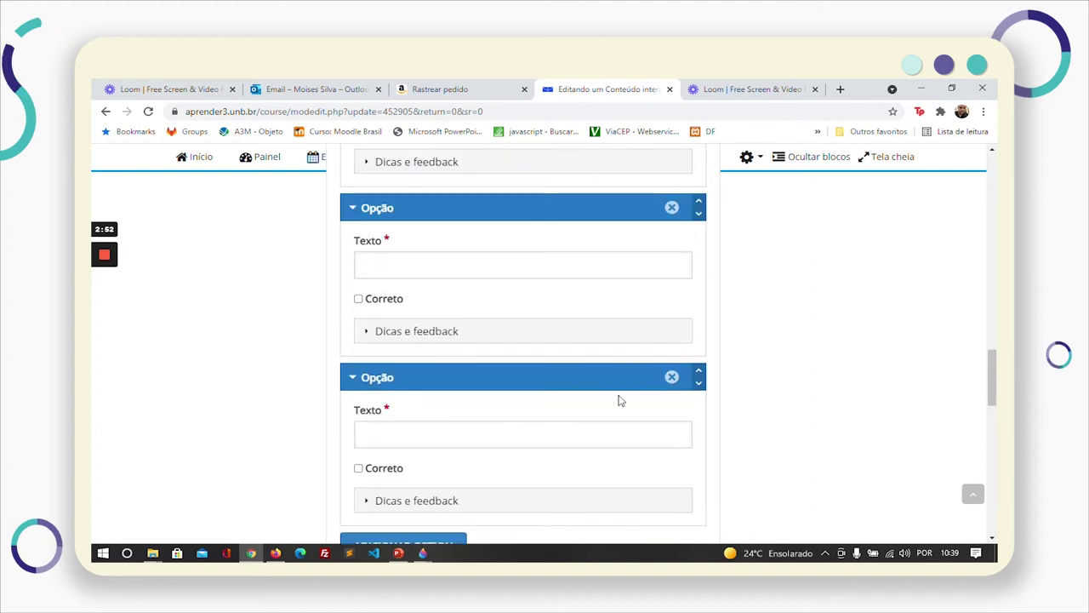
{"action": "left_click", "coordinate": [671, 376]}
{"action": "left_click", "coordinate": [606, 464]}
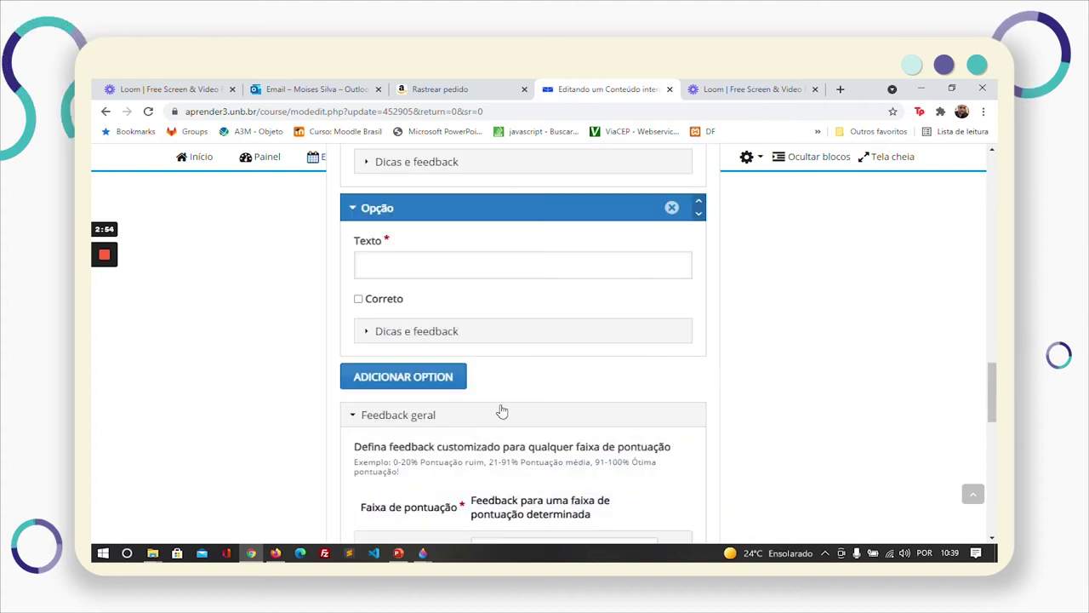
Enter "lorem ipsum ipsum" as the text of the last remaining answer option.
{"action": "left_click", "coordinate": [408, 379]}
{"action": "left_click", "coordinate": [418, 373]}
{"action": "type", "text": "lorem ipsum ipsum"}
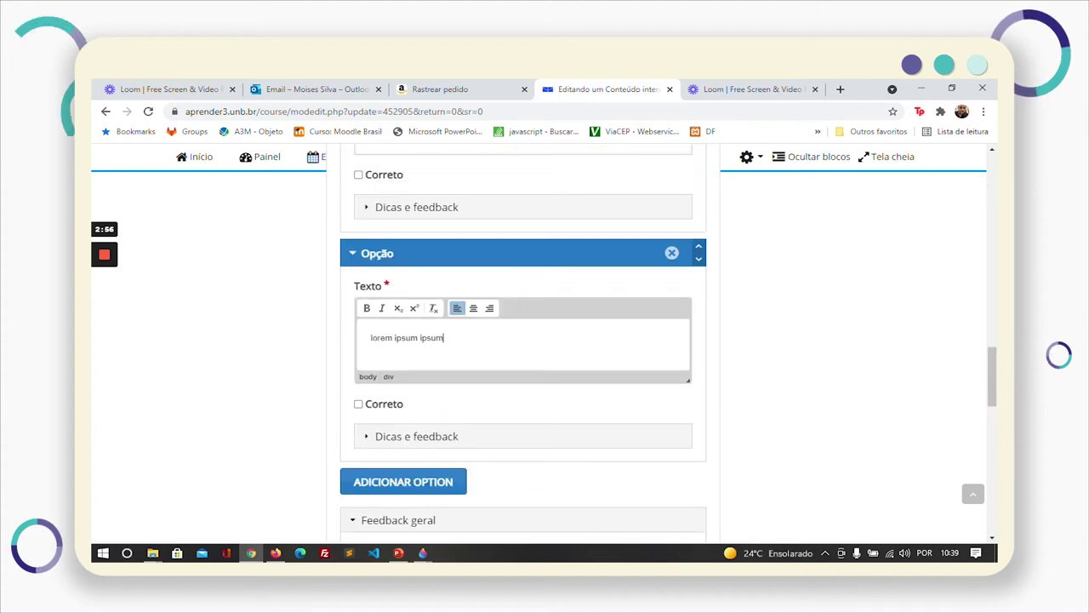
Complete the last answer option as "lorem ipsum ipsum 2" and enter "lorem ipsum ipsum 1" in the empty option above it.
{"action": "type", "text": " 2"}
{"action": "scroll", "coordinate": [397, 274], "scroll_direction": "up", "scroll_amount": 1}
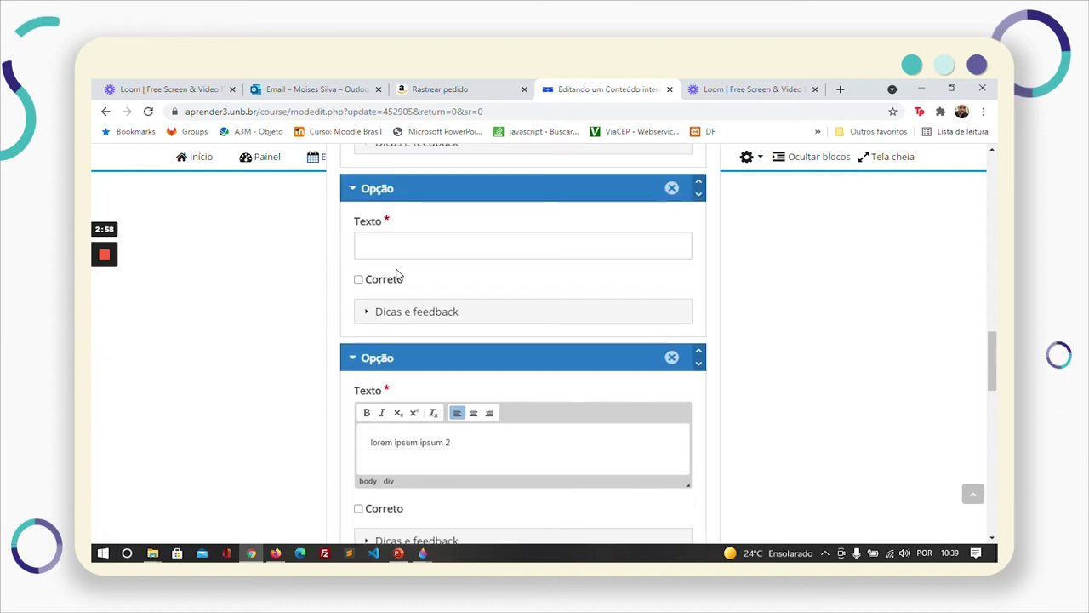
{"action": "left_click", "coordinate": [396, 245]}
{"action": "key", "text": "ctrl+v"}
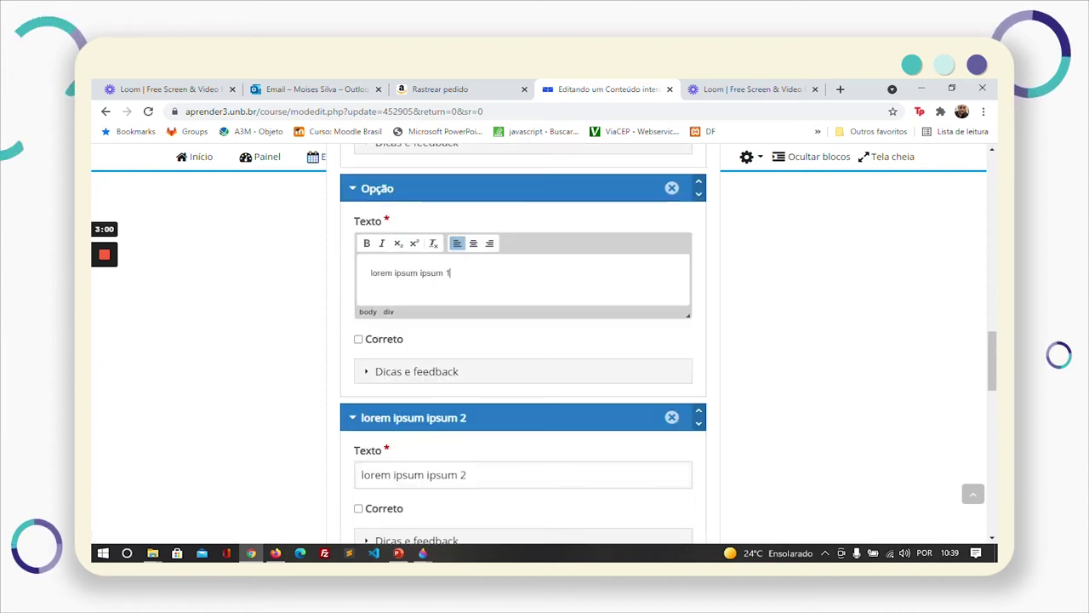
Enter "lorem ipsum ipsum 32" as the text of the third answer option.
{"action": "scroll", "coordinate": [429, 290], "scroll_direction": "up", "scroll_amount": 2}
{"action": "left_click", "coordinate": [411, 293]}
{"action": "key", "text": "ctrl+v"}
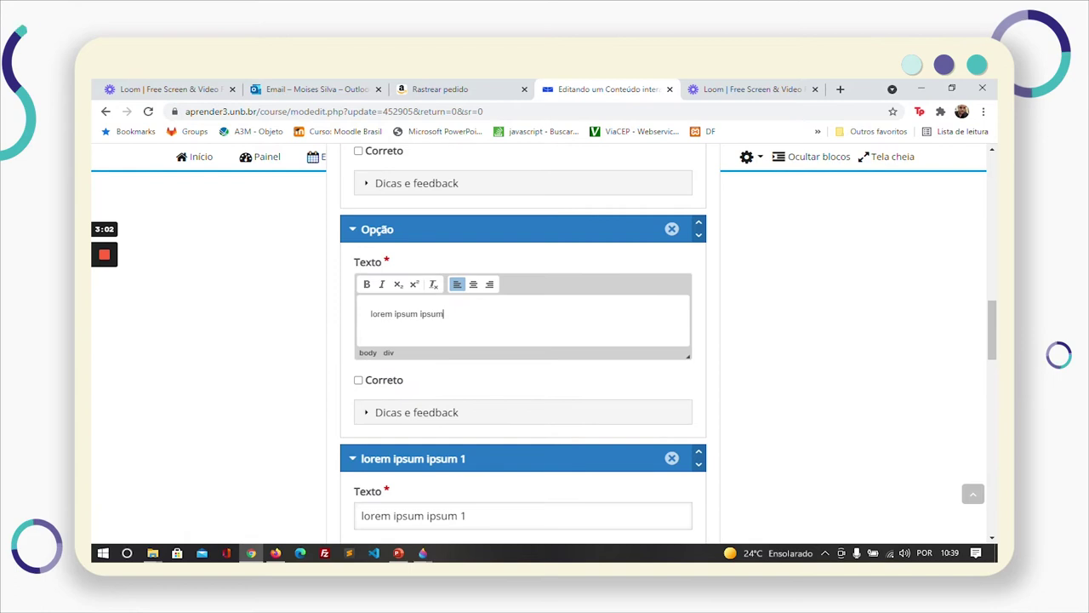
{"action": "type", "text": "1"}
{"action": "key", "text": "BackSpace"}
{"action": "type", "text": "32"}
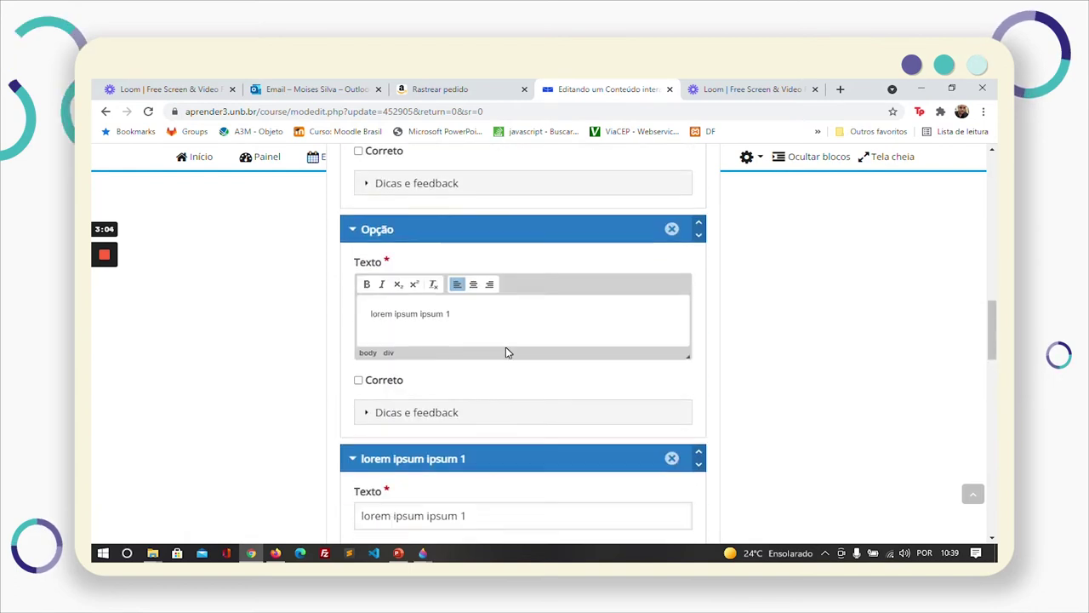
Mark the answer option "lorem ipsum ipsum 32" as correct.
{"action": "scroll", "coordinate": [462, 360], "scroll_direction": "down", "scroll_amount": 2}
{"action": "scroll", "coordinate": [462, 360], "scroll_direction": "up", "scroll_amount": 5}
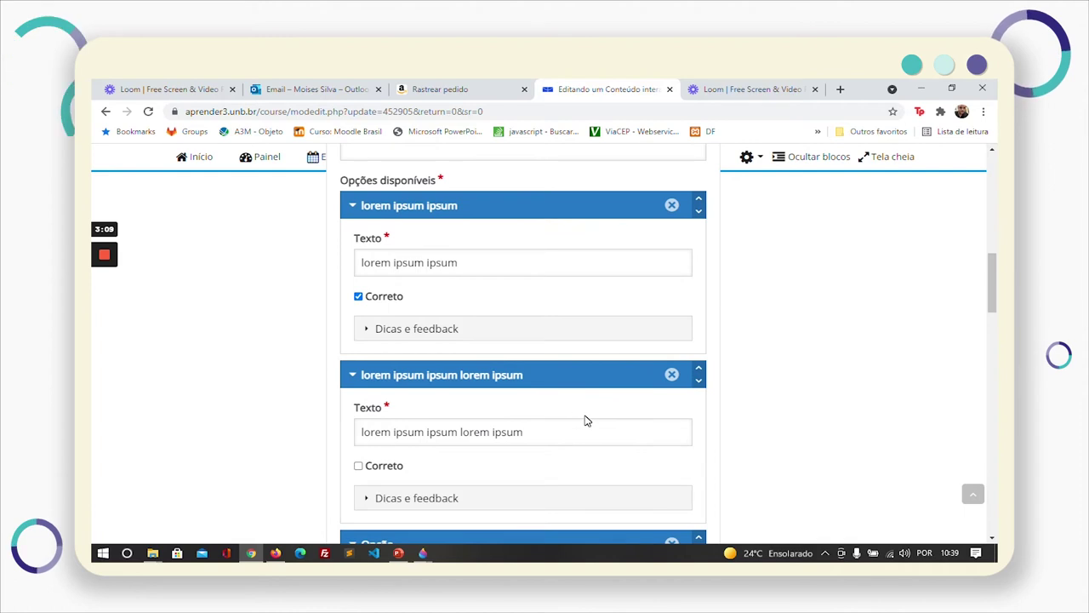
{"action": "scroll", "coordinate": [501, 378], "scroll_direction": "down", "scroll_amount": 1}
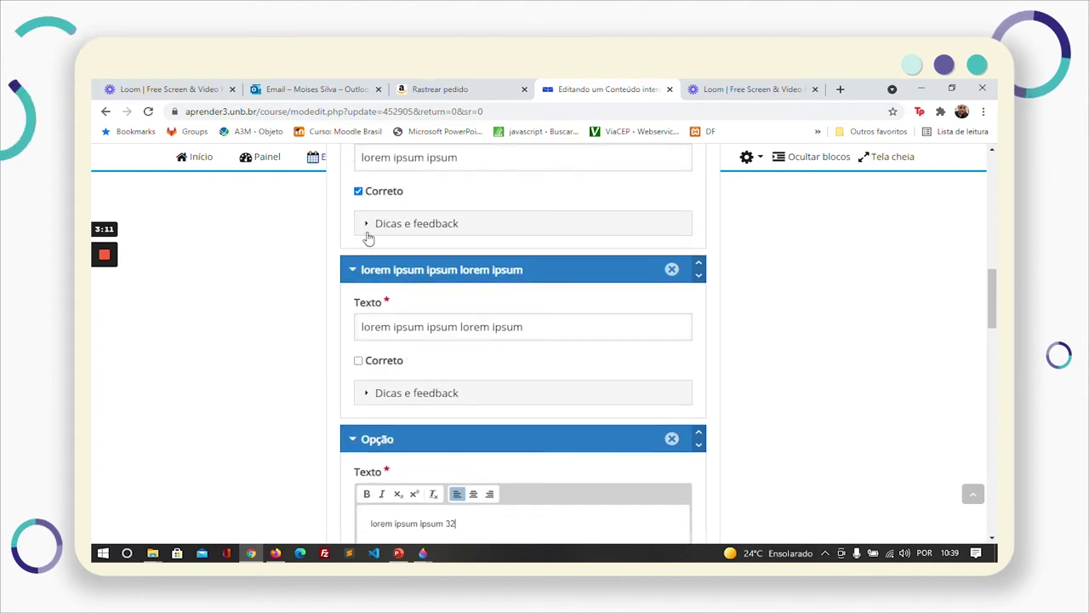
{"action": "scroll", "coordinate": [406, 290], "scroll_direction": "down", "scroll_amount": 1}
{"action": "scroll", "coordinate": [406, 290], "scroll_direction": "up", "scroll_amount": 1}
{"action": "scroll", "coordinate": [366, 358], "scroll_direction": "down", "scroll_amount": 2}
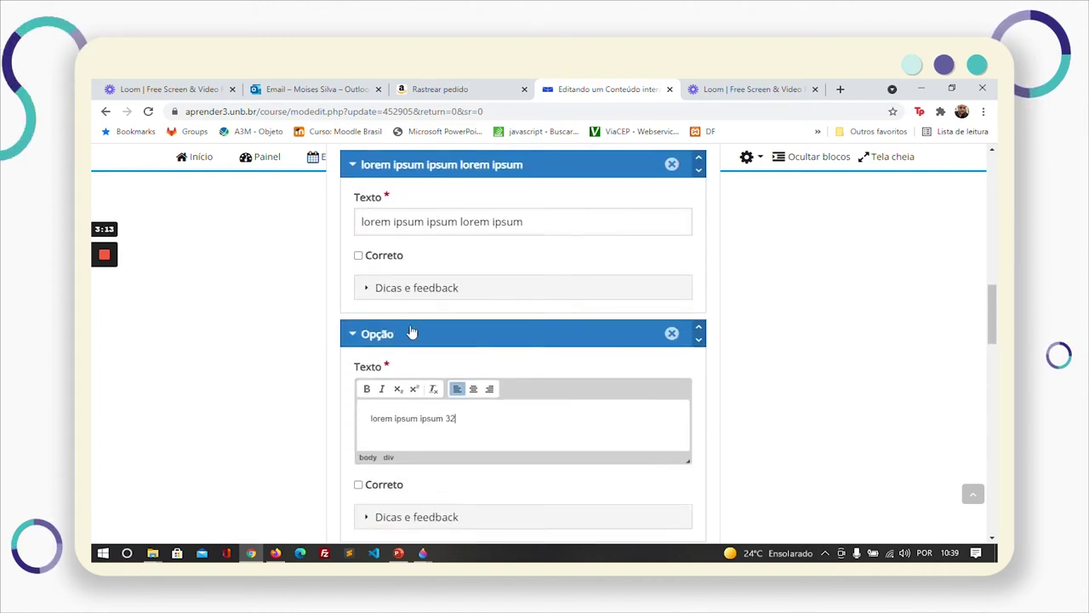
{"action": "left_click", "coordinate": [358, 381]}
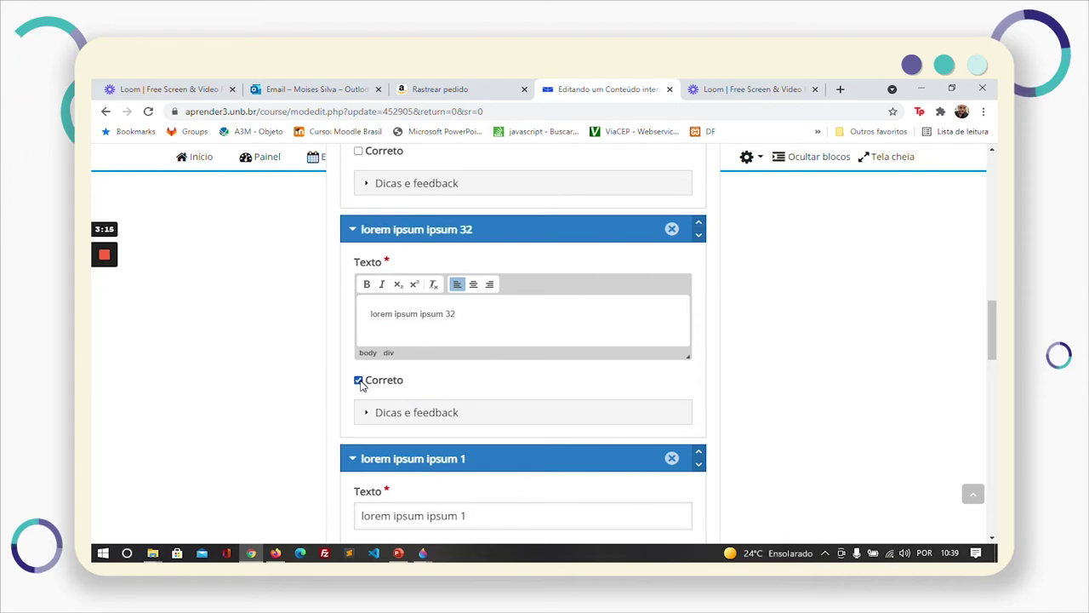
Set the first answer option's feedback message for when it is selected to "Parabéns!".
{"action": "scroll", "coordinate": [472, 364], "scroll_direction": "up", "scroll_amount": 6}
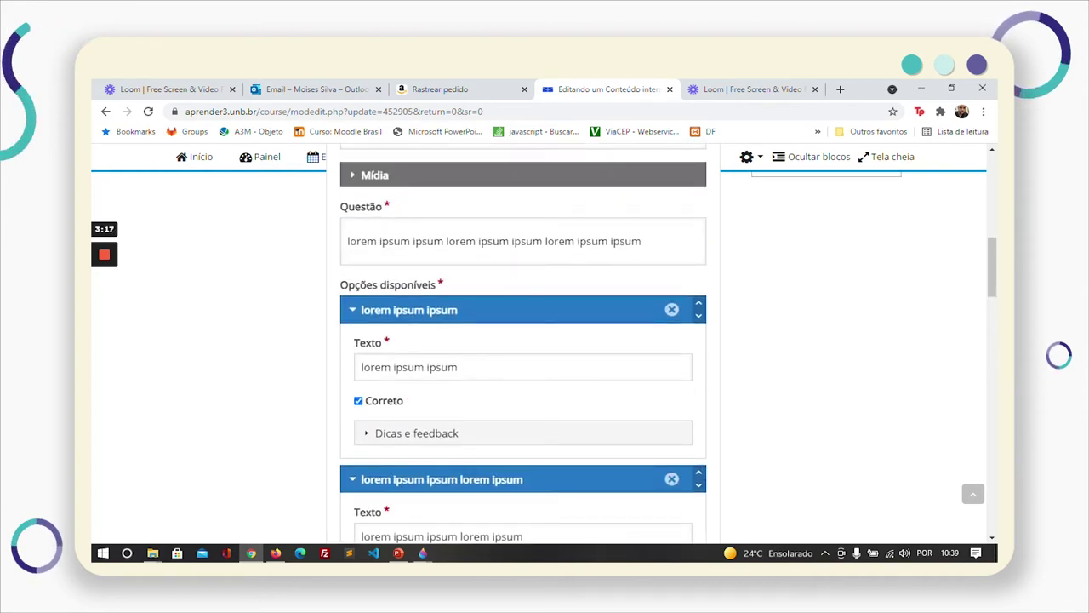
{"action": "left_click", "coordinate": [426, 436]}
{"action": "scroll", "coordinate": [510, 408], "scroll_direction": "down", "scroll_amount": 2}
{"action": "scroll", "coordinate": [559, 400], "scroll_direction": "down", "scroll_amount": 2}
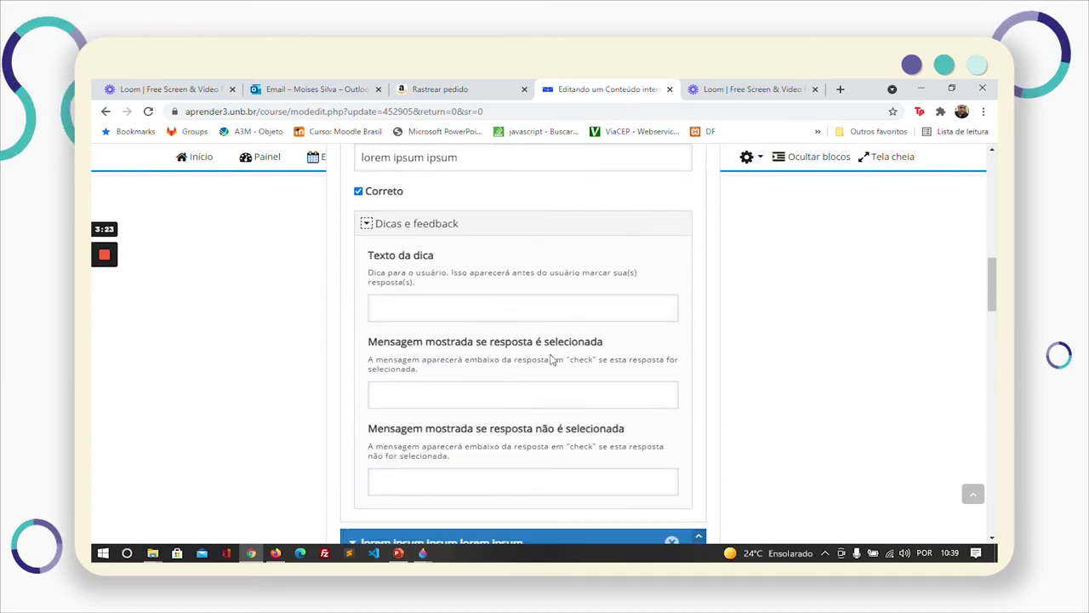
{"action": "left_click_drag", "start_coordinate": [368, 341], "coordinate": [627, 345]}
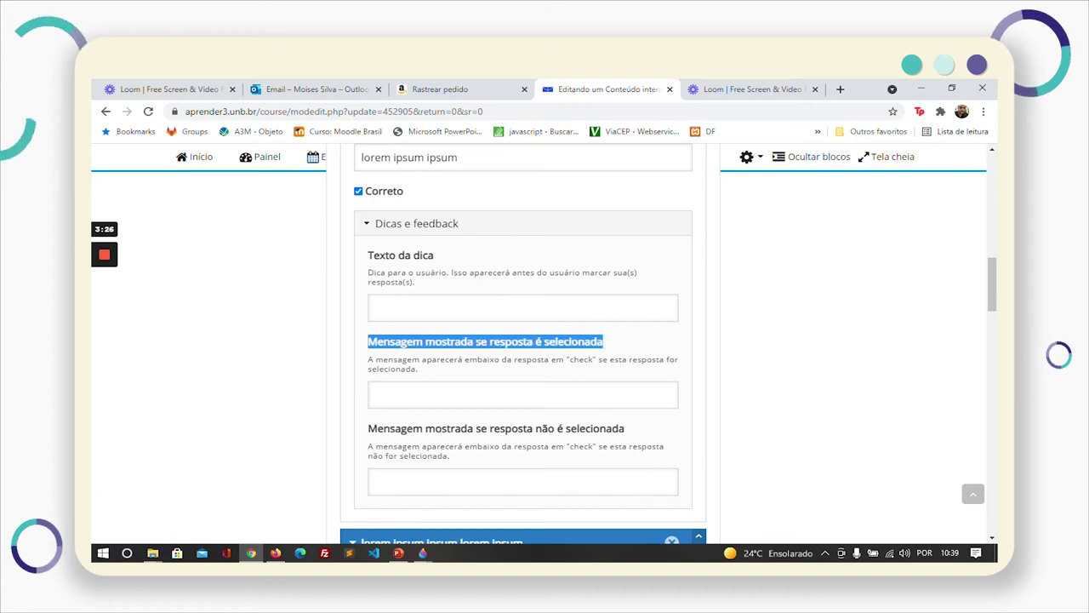
{"action": "left_click", "coordinate": [598, 401]}
{"action": "type", "text": "Parabéns"}
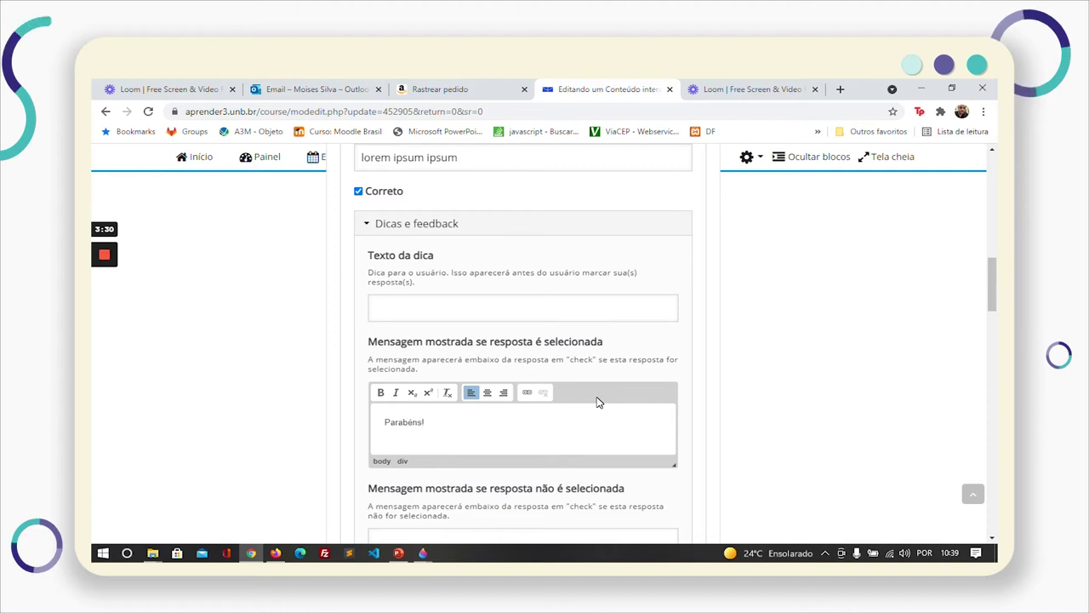
{"action": "type", "text": "!"}
Set the first answer option's message for when it is not selected to "Essa seria a resposta correta".
{"action": "scroll", "coordinate": [598, 402], "scroll_direction": "down", "scroll_amount": 2}
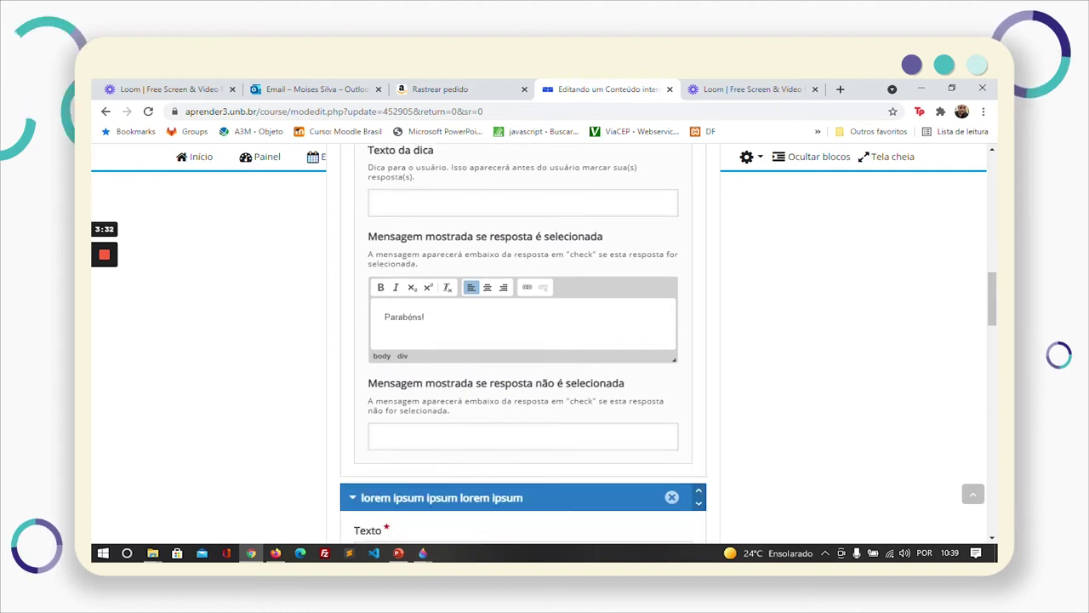
{"action": "left_click", "coordinate": [523, 436]}
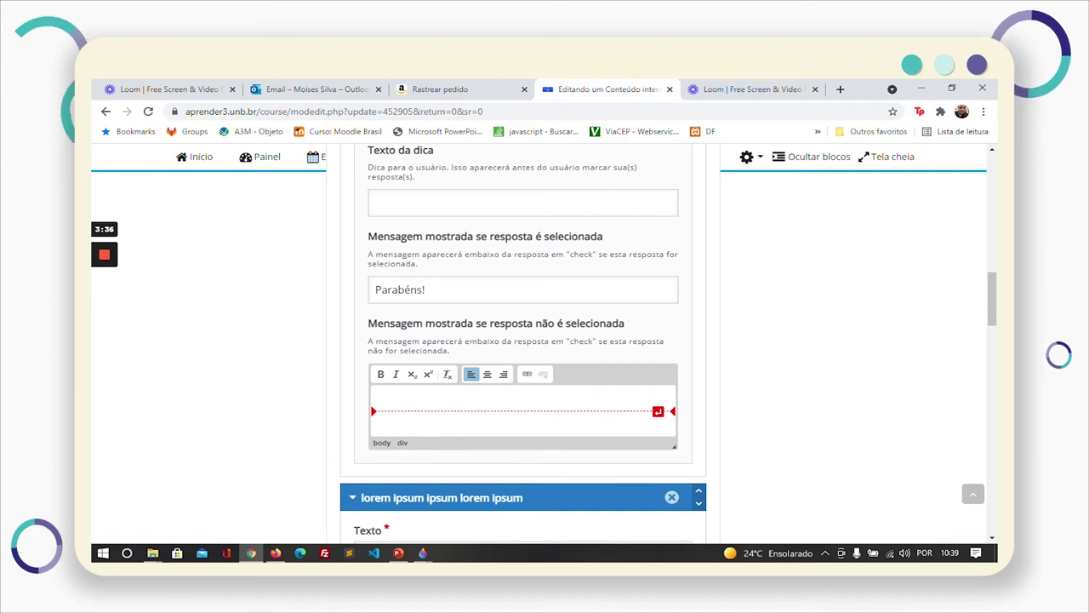
{"action": "scroll", "coordinate": [554, 409], "scroll_direction": "down", "scroll_amount": 1}
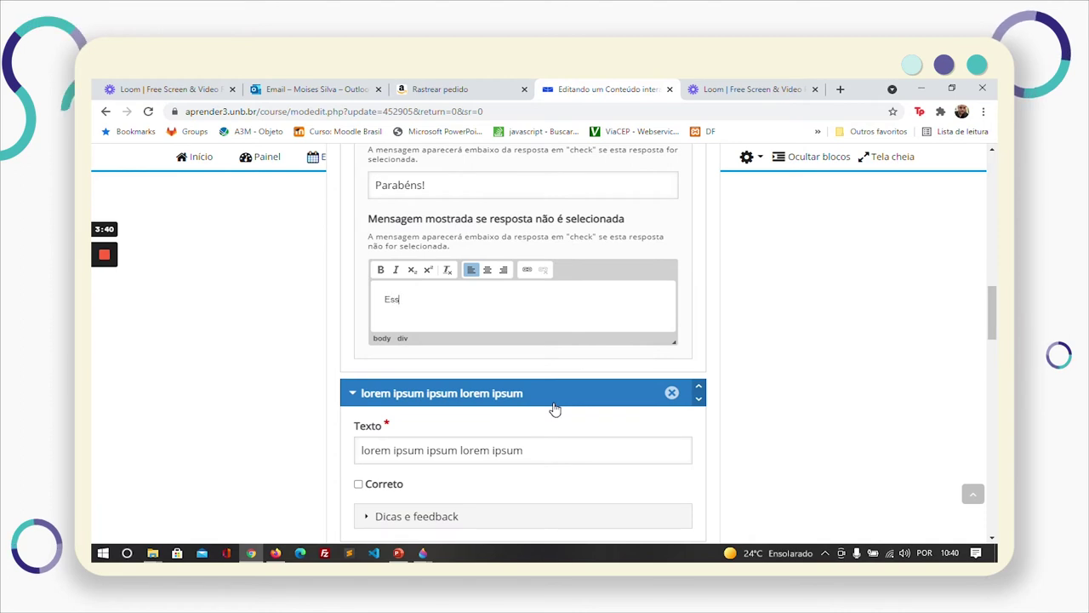
{"action": "type", "text": "a se"}
{"action": "type", "text": "ria a resposta"}
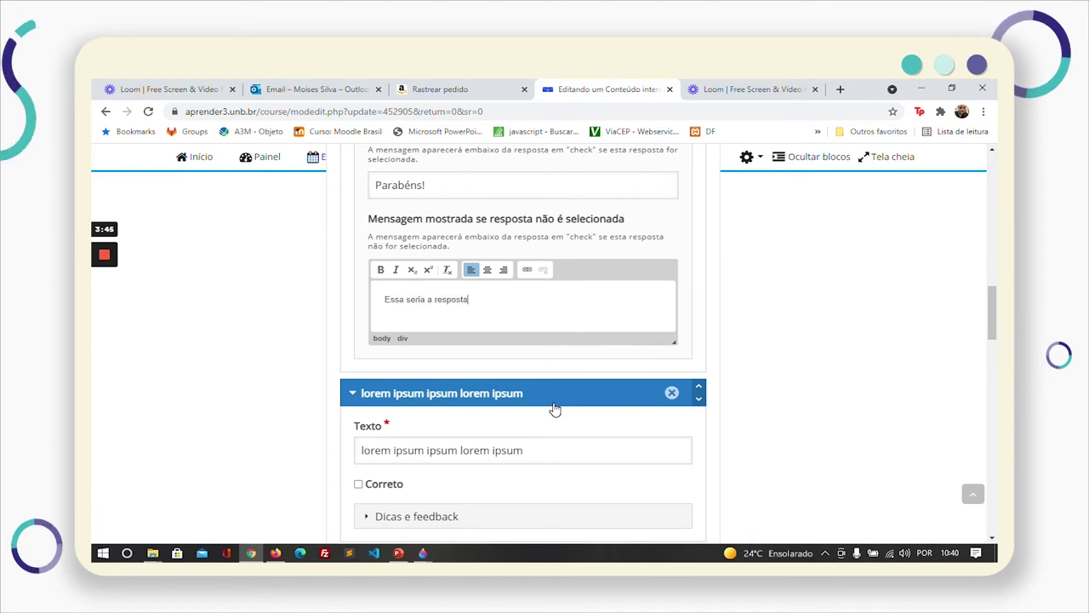
{"action": "type", "text": " correta"}
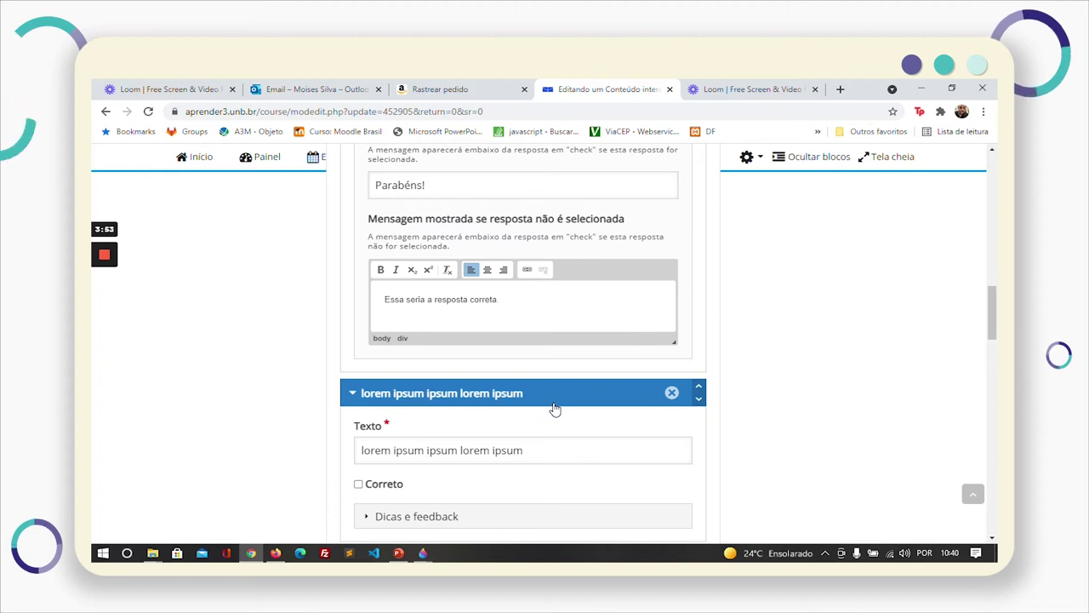
Set the feedback message for selecting the option "lorem ipsum ipsum lorem ipsum" to "Incorreta!".
{"action": "scroll", "coordinate": [548, 405], "scroll_direction": "down", "scroll_amount": 2}
{"action": "scroll", "coordinate": [549, 405], "scroll_direction": "down", "scroll_amount": 2}
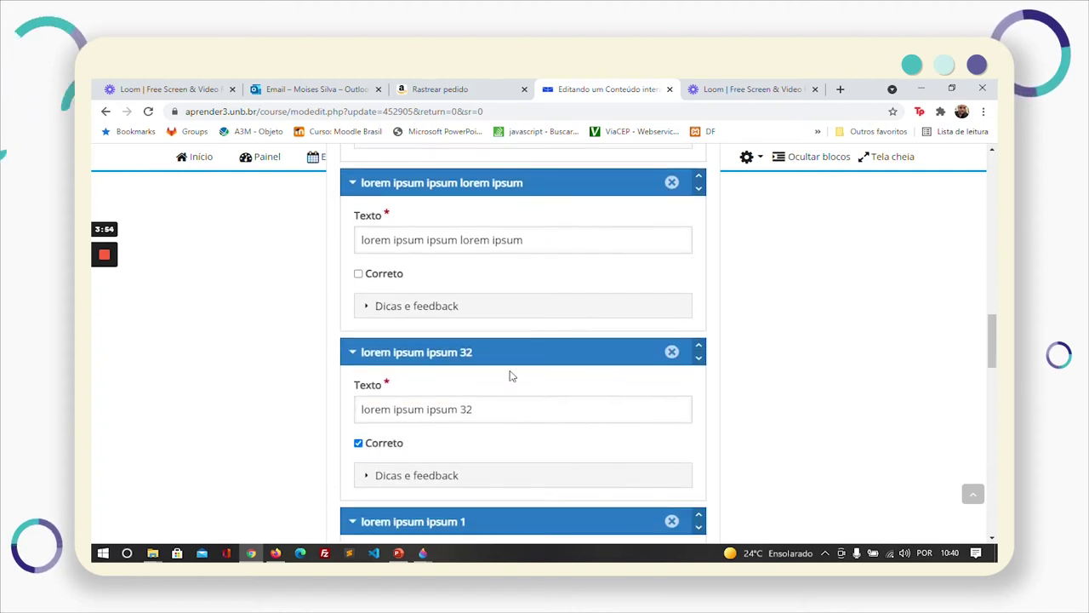
{"action": "left_click", "coordinate": [366, 306]}
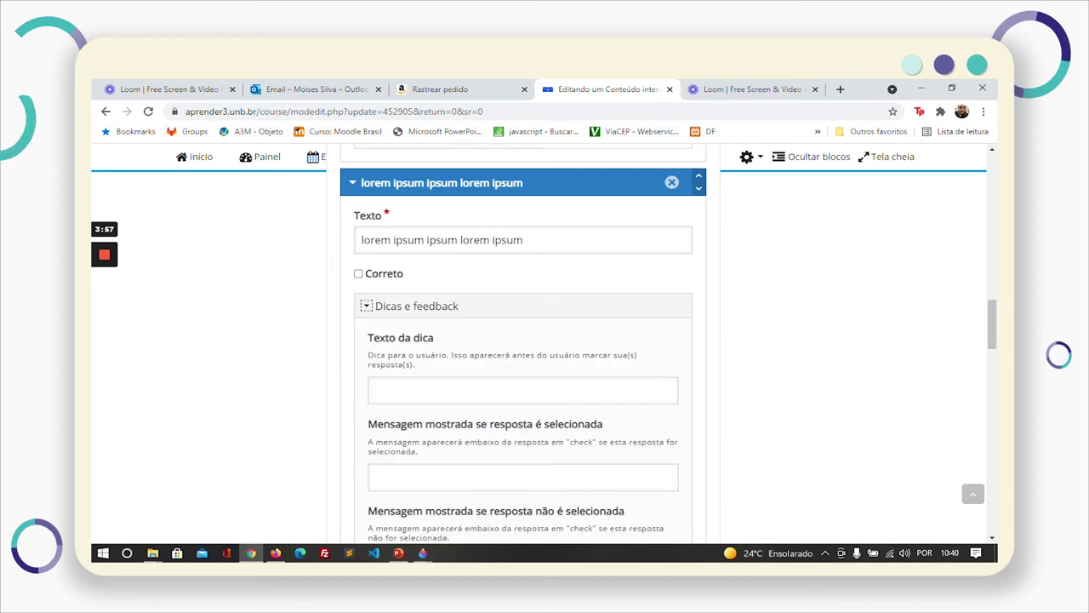
{"action": "scroll", "coordinate": [438, 442], "scroll_direction": "down", "scroll_amount": 2}
{"action": "left_click", "coordinate": [430, 374]}
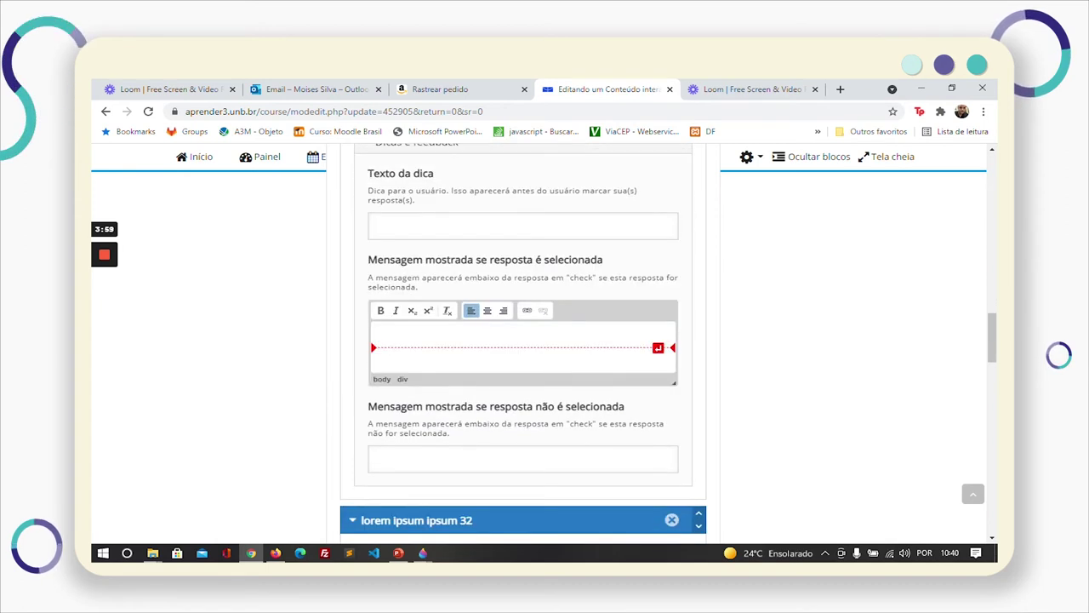
{"action": "type", "text": "Incorreta!"}
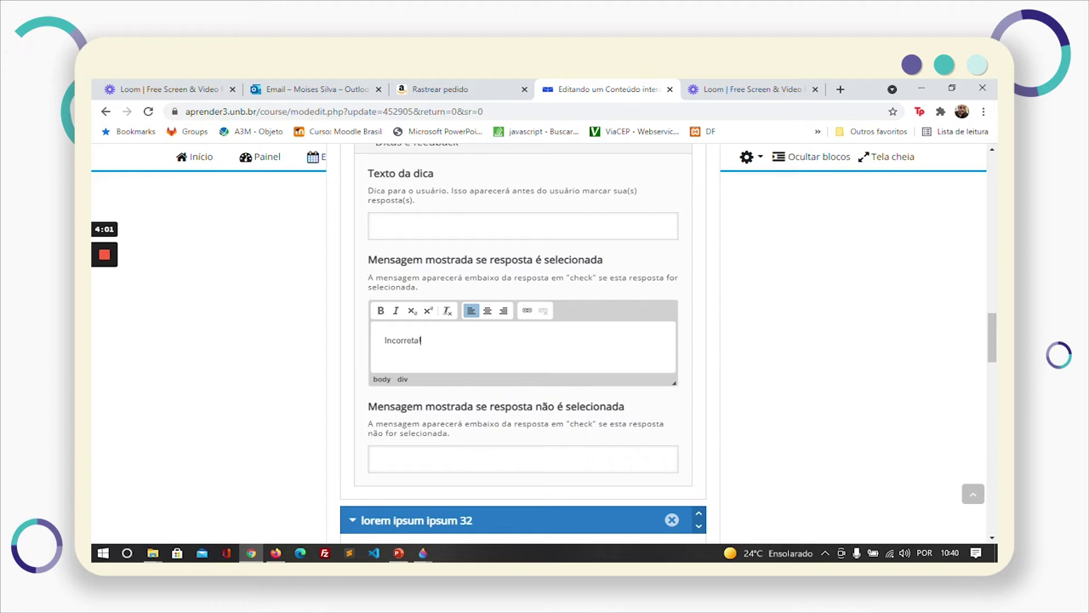
Set the feedback message for selecting the option "lorem ipsum ipsum 32" to "Parabéns!".
{"action": "scroll", "coordinate": [417, 383], "scroll_direction": "down", "scroll_amount": 5}
{"action": "left_click", "coordinate": [387, 339]}
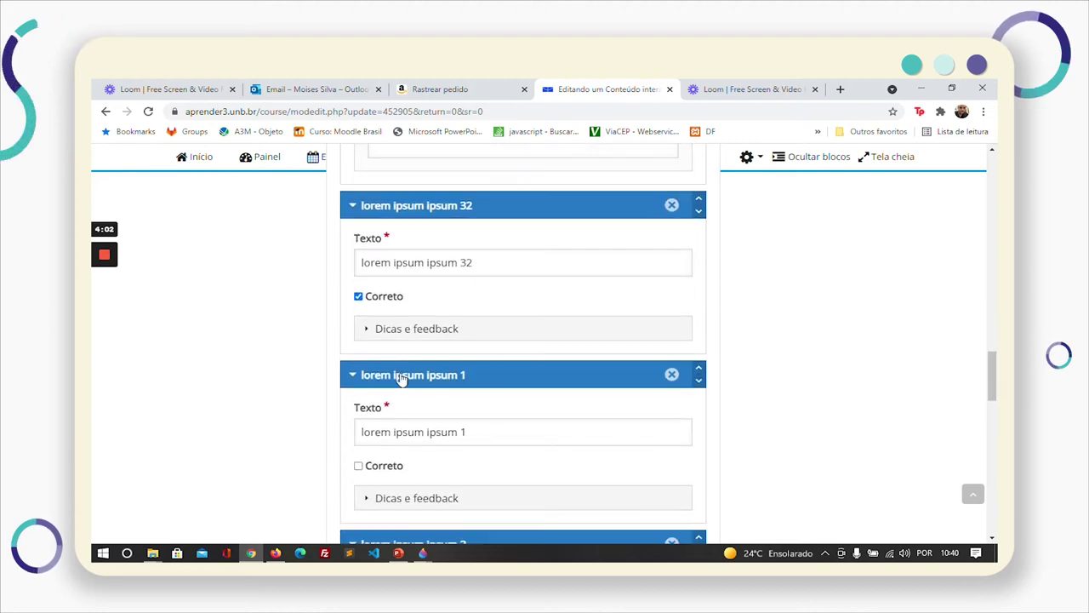
{"action": "left_click", "coordinate": [415, 396]}
{"action": "type", "text": "parabéns!"}
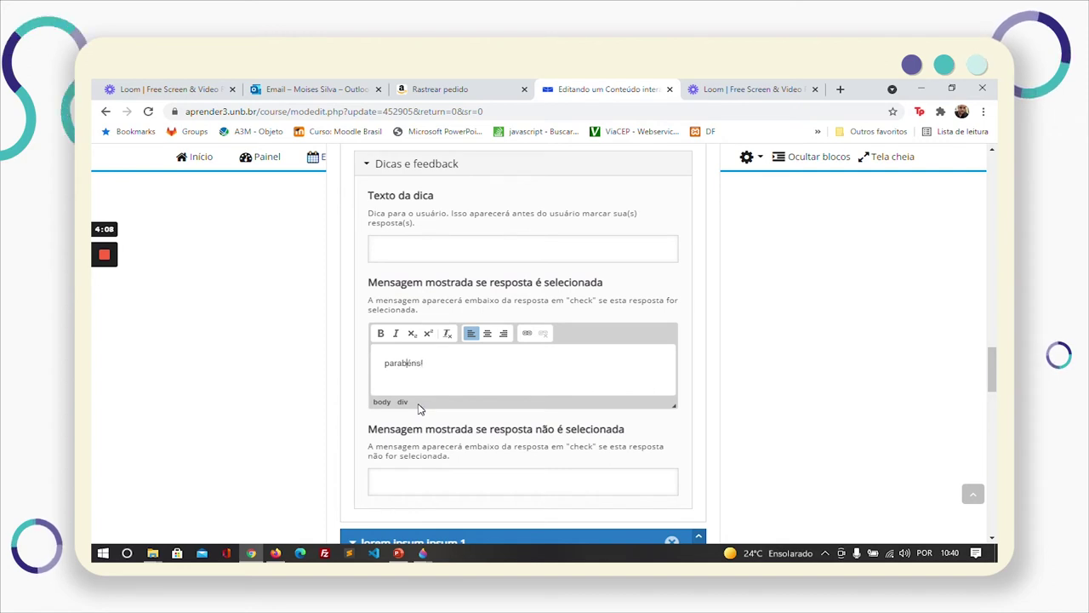
{"action": "key", "text": "Home"}
{"action": "key", "text": "Delete"}
{"action": "type", "text": "P"}
Finish editing the multiple-choice question and place it on the slide.
{"action": "scroll", "coordinate": [514, 440], "scroll_direction": "down", "scroll_amount": 5}
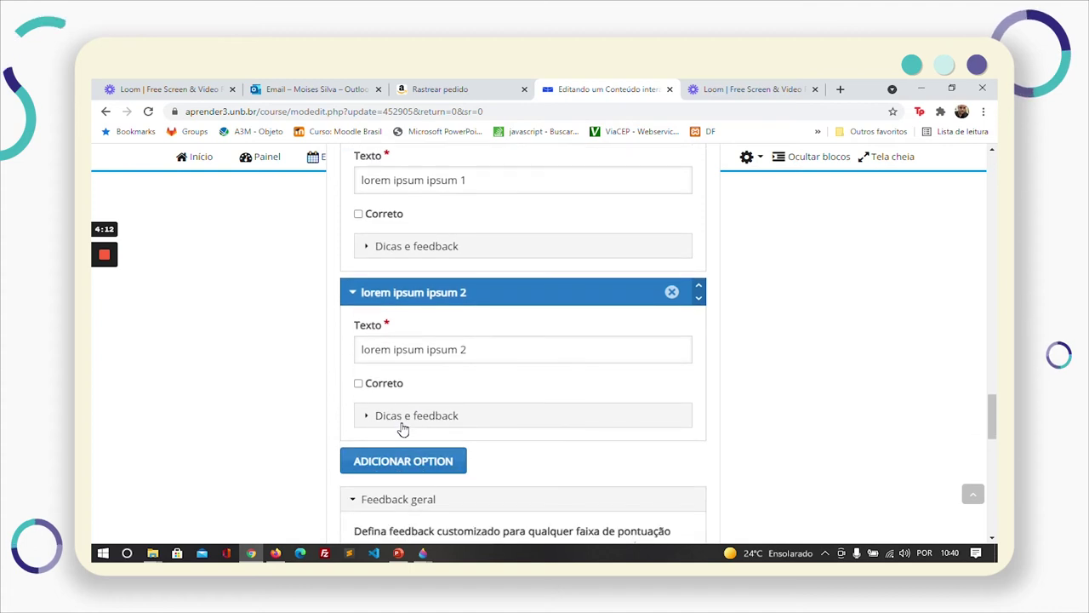
{"action": "scroll", "coordinate": [585, 437], "scroll_direction": "down", "scroll_amount": 4}
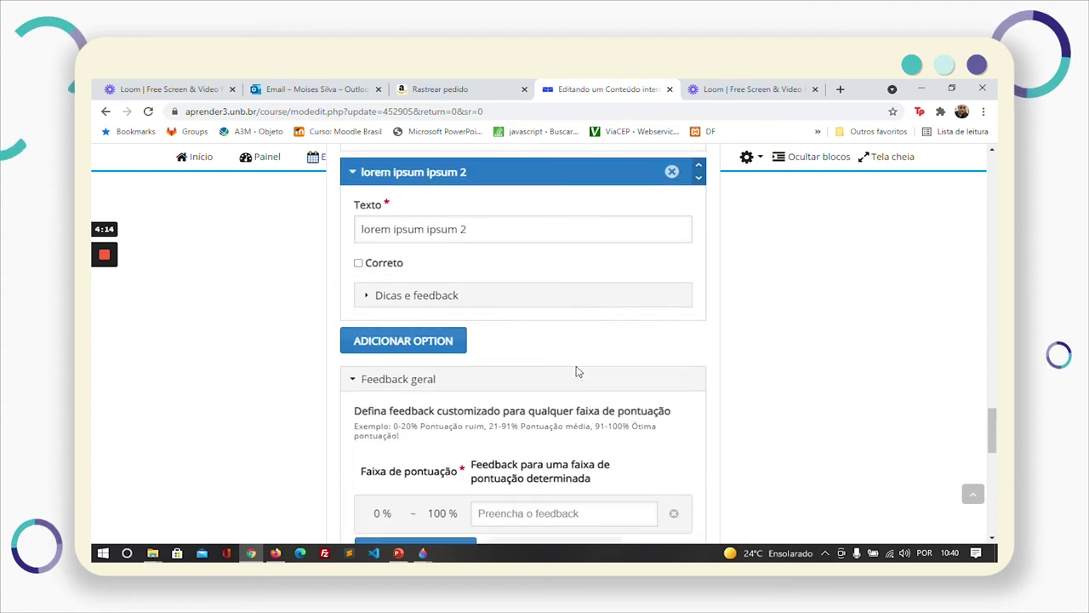
{"action": "scroll", "coordinate": [566, 392], "scroll_direction": "down", "scroll_amount": 1}
{"action": "scroll", "coordinate": [588, 400], "scroll_direction": "up", "scroll_amount": 10}
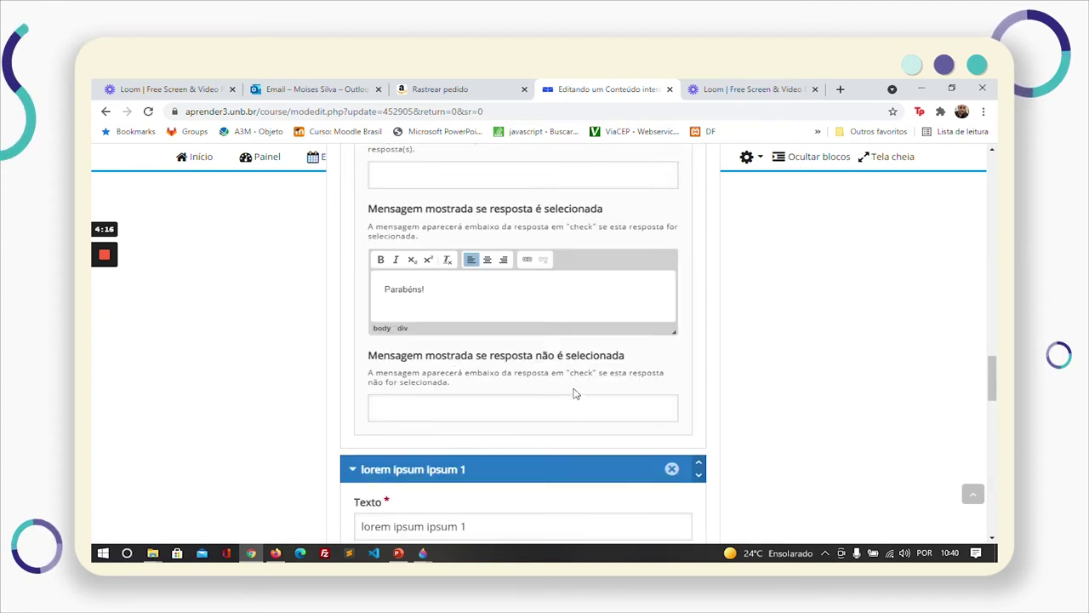
{"action": "scroll", "coordinate": [612, 397], "scroll_direction": "up", "scroll_amount": 15}
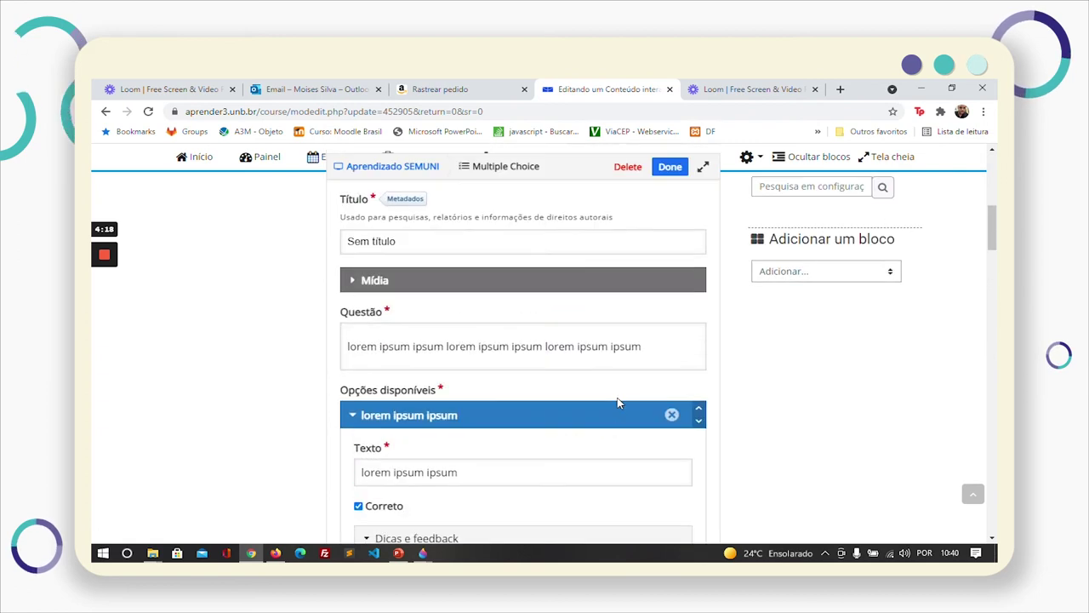
{"action": "left_click", "coordinate": [663, 383]}
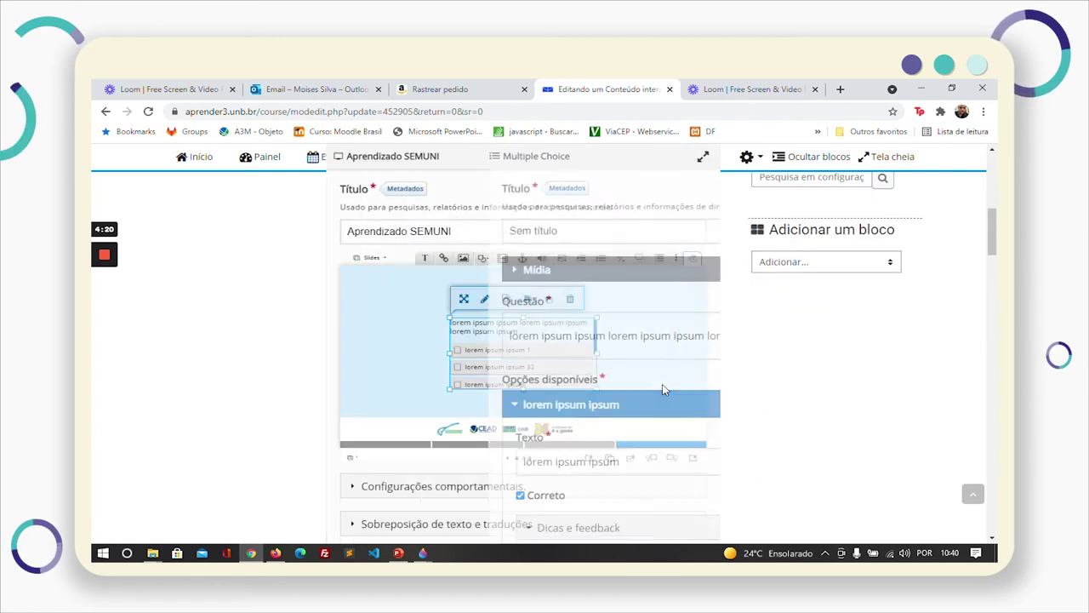
Enlarge the question box from the slide's top edge down to the footer logos and centre it horizontally.
{"action": "left_click_drag", "start_coordinate": [554, 371], "coordinate": [465, 325]}
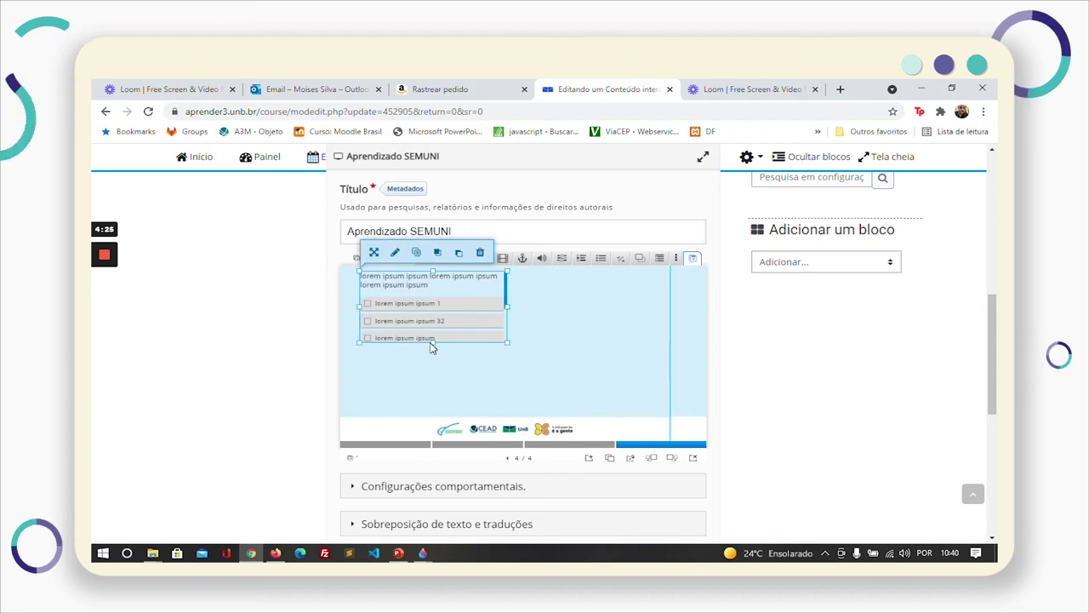
{"action": "left_click_drag", "start_coordinate": [432, 341], "coordinate": [432, 416]}
{"action": "left_click_drag", "start_coordinate": [493, 344], "coordinate": [576, 345]}
{"action": "left_click", "coordinate": [576, 345]}
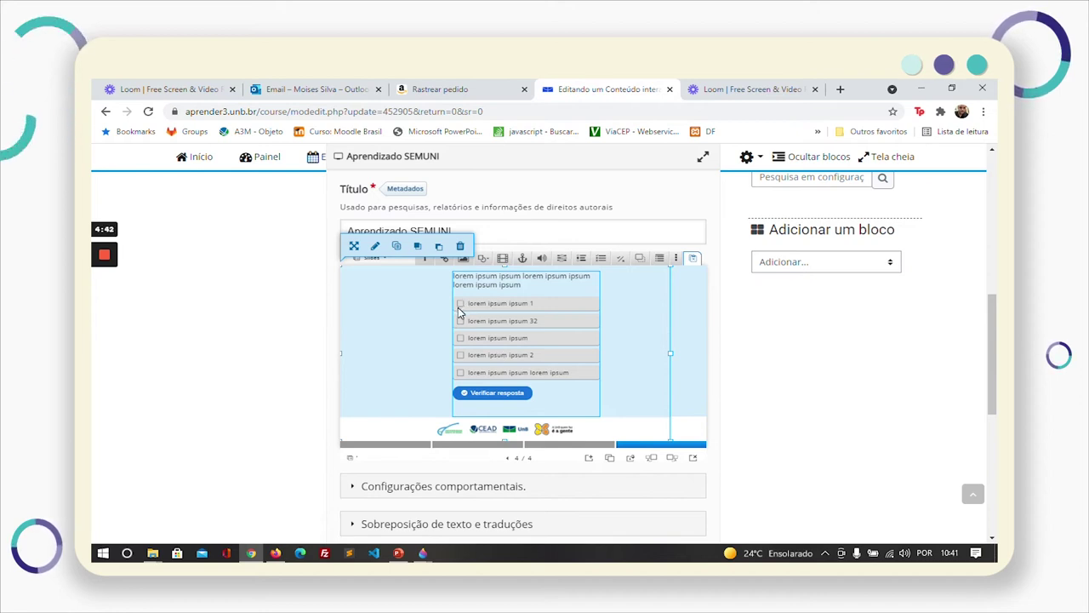
Duplicate the question slide and delete the multiple-choice question from the copy.
{"action": "left_click", "coordinate": [609, 460]}
{"action": "left_click", "coordinate": [559, 372]}
{"action": "left_click", "coordinate": [573, 252]}
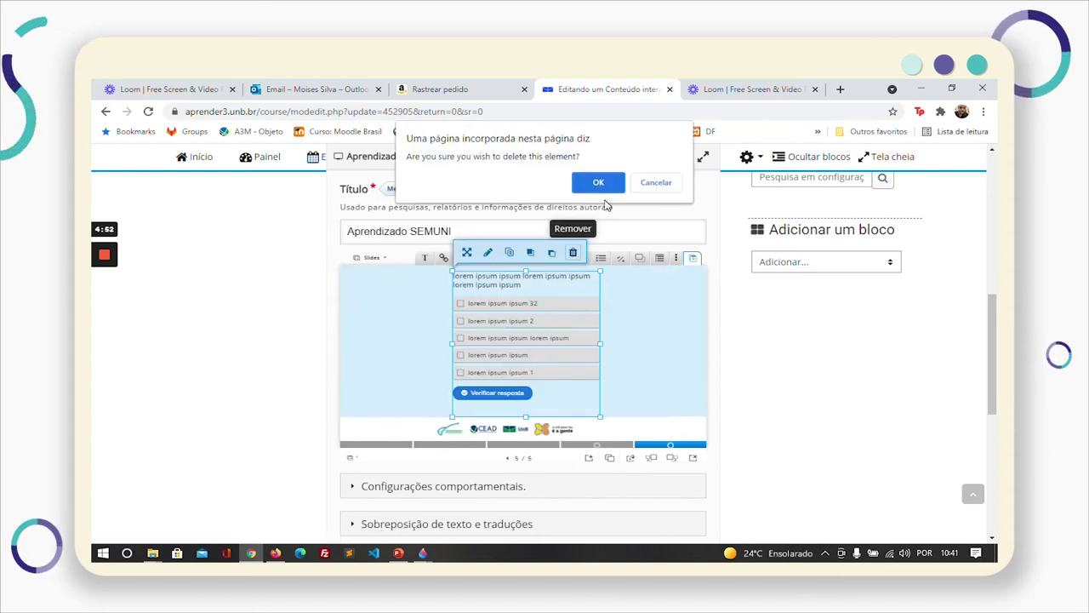
{"action": "left_click", "coordinate": [598, 183]}
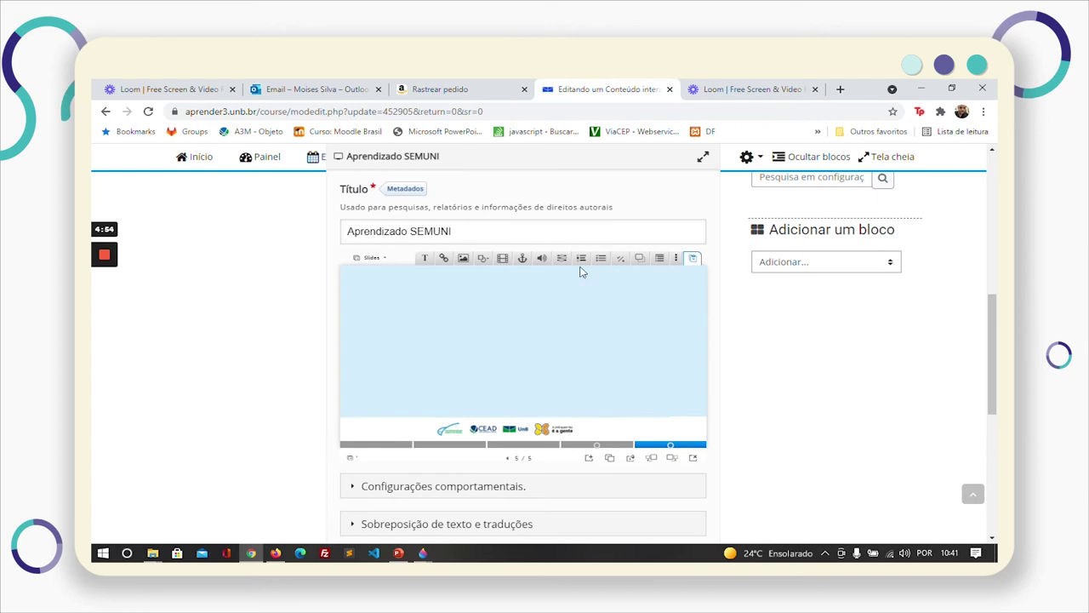
Add a Single Choice Set to the empty slide and enter the question "Quem está dando essa mini aula?".
{"action": "left_click", "coordinate": [581, 259]}
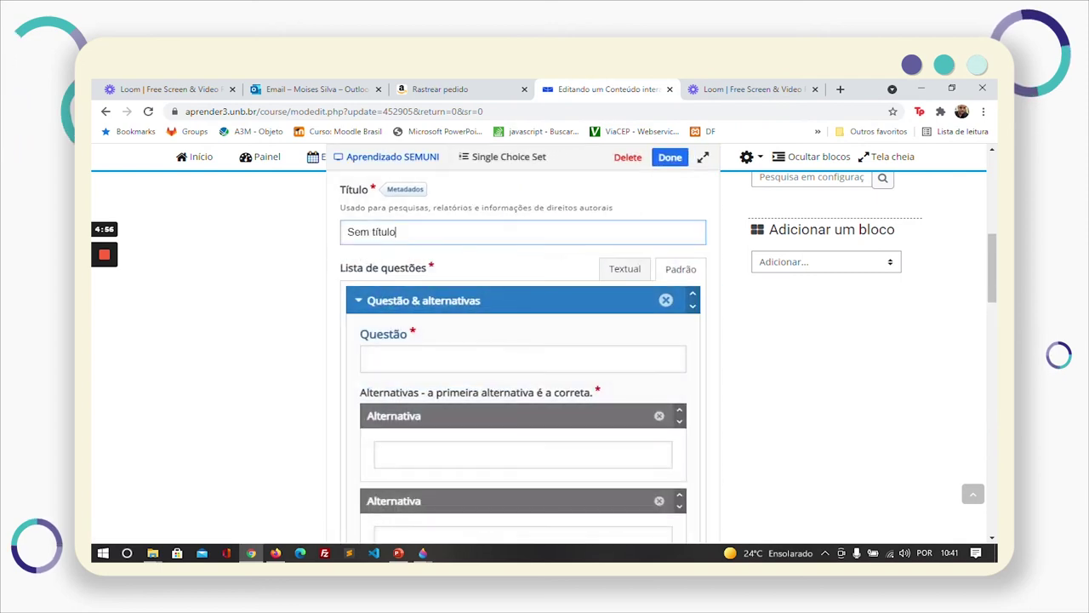
{"action": "left_click", "coordinate": [464, 391]}
{"action": "type", "text": "Quem"}
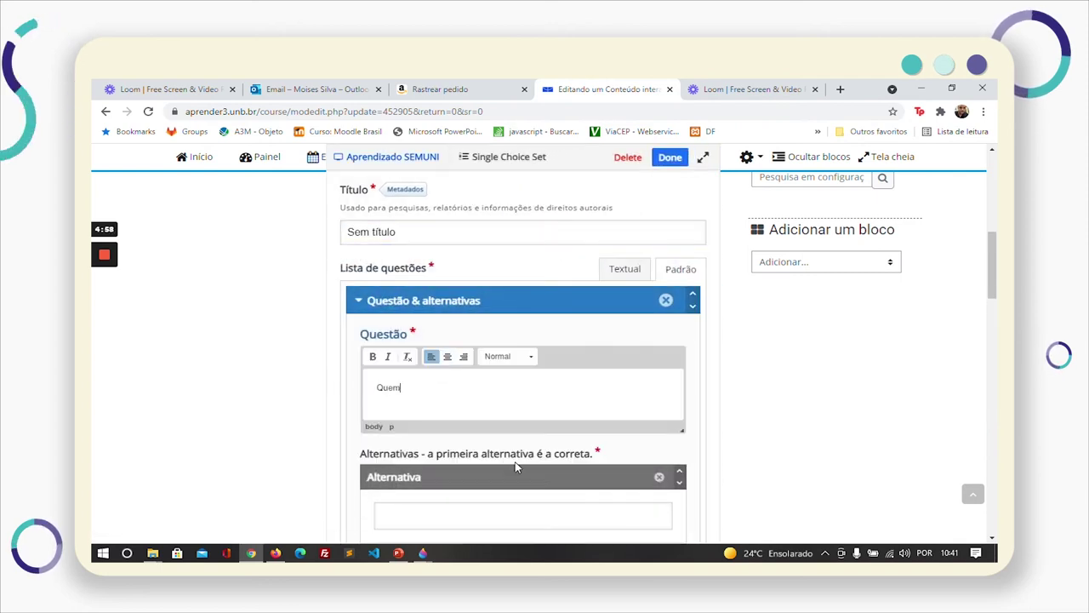
{"action": "type", "text": " está dan"}
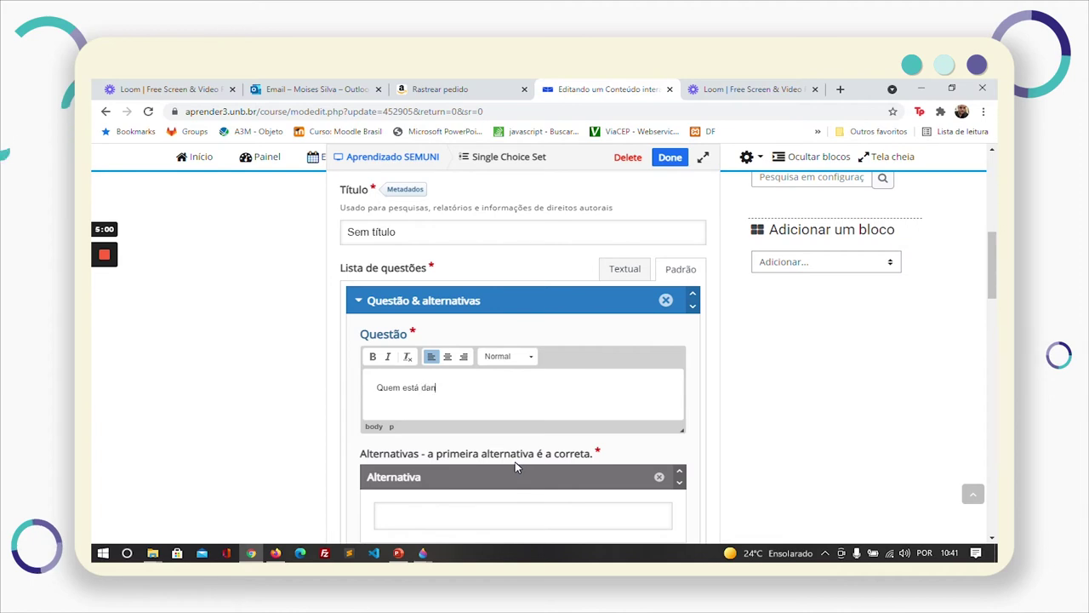
{"action": "type", "text": "do ess"}
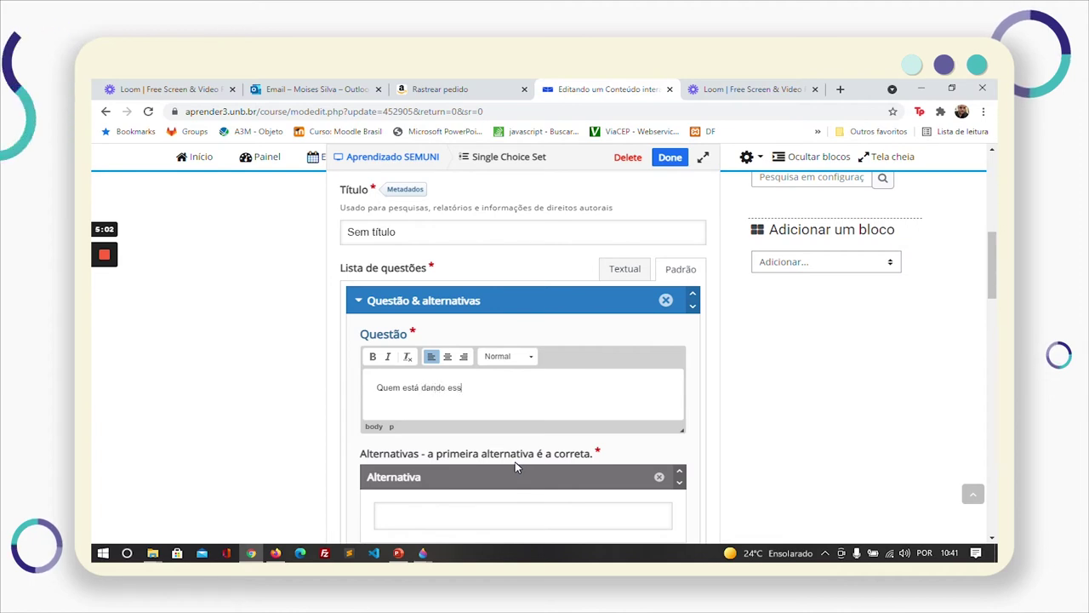
{"action": "type", "text": "a mini"}
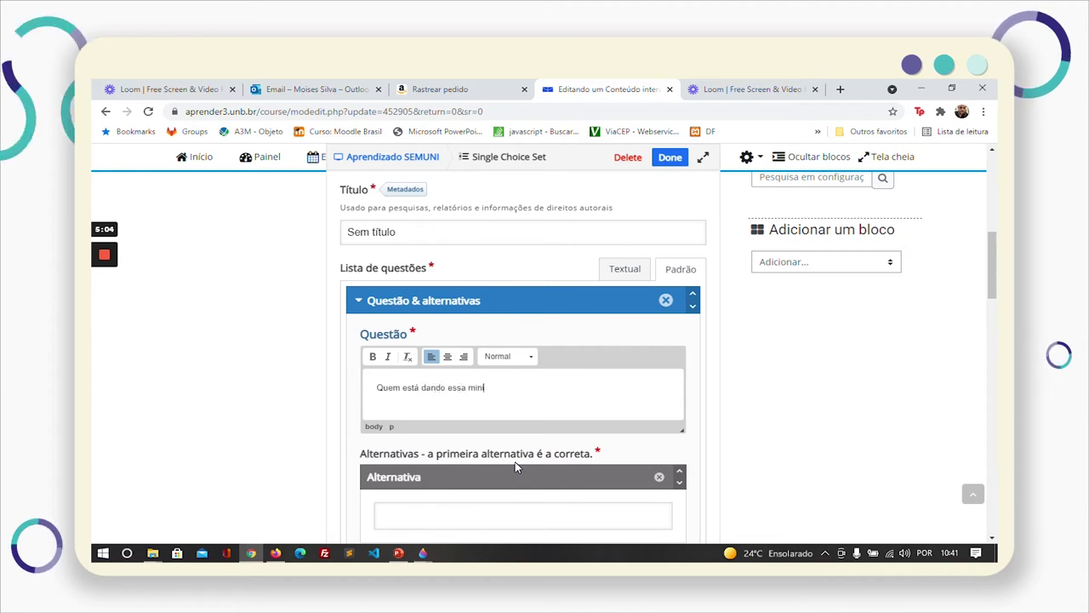
{"action": "type", "text": " aula?"}
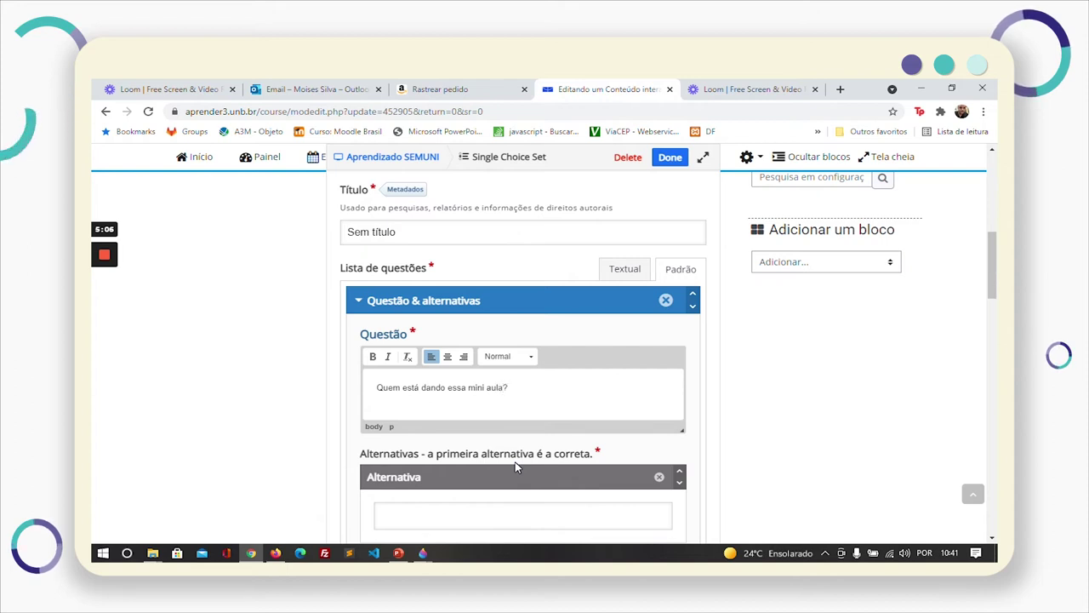
Fill in the question's two alternatives with people's first names, putting the presenter's name first as the correct answer.
{"action": "scroll", "coordinate": [515, 462], "scroll_direction": "down", "scroll_amount": 3}
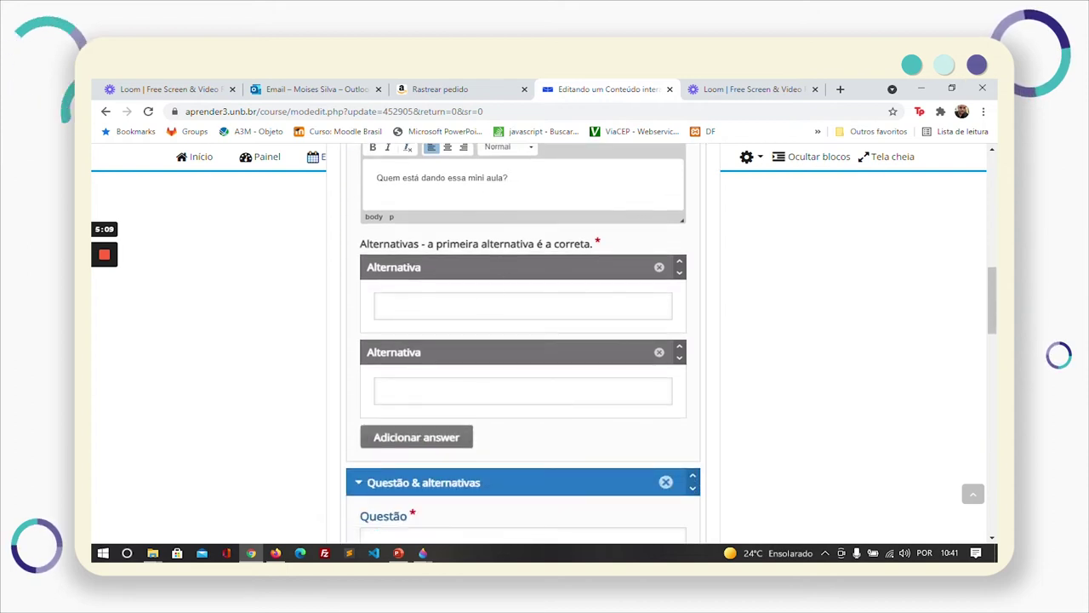
{"action": "left_click", "coordinate": [511, 306]}
{"action": "type", "text": "Moisés"}
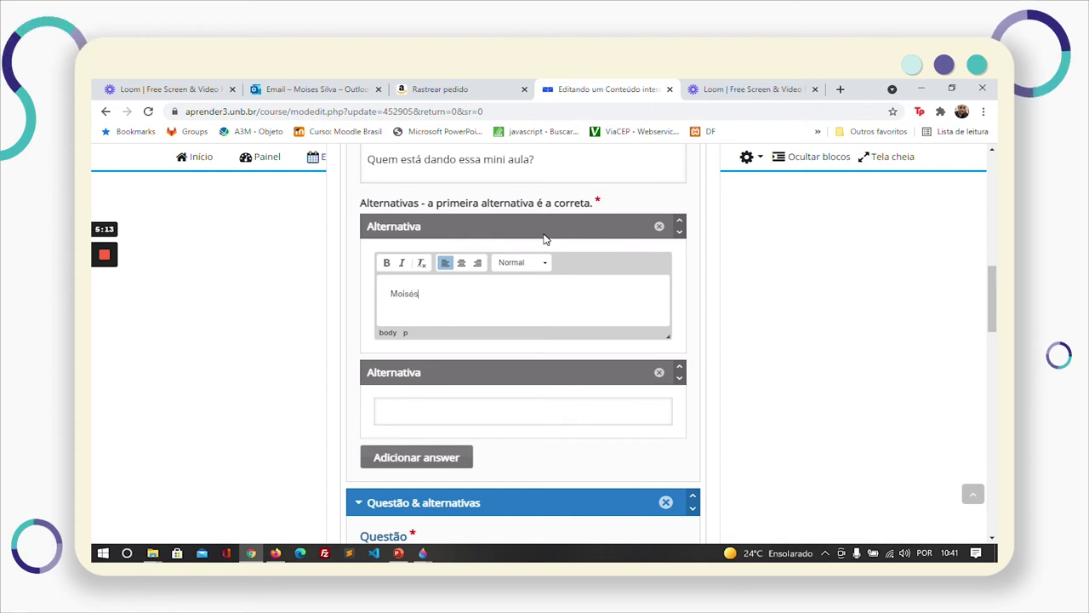
{"action": "left_click", "coordinate": [466, 417]}
{"action": "type", "text": "Lívia"}
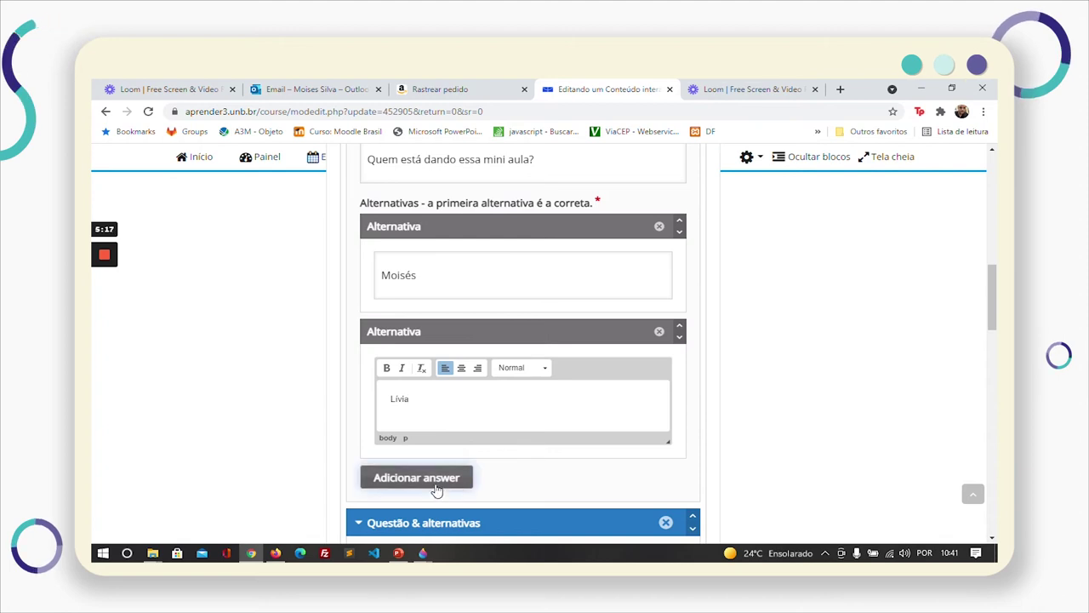
Add a third and a fourth alternative to the question, each with another person's first name.
{"action": "left_click", "coordinate": [464, 479]}
{"action": "scroll", "coordinate": [461, 458], "scroll_direction": "down", "scroll_amount": 2}
{"action": "left_click", "coordinate": [425, 313]}
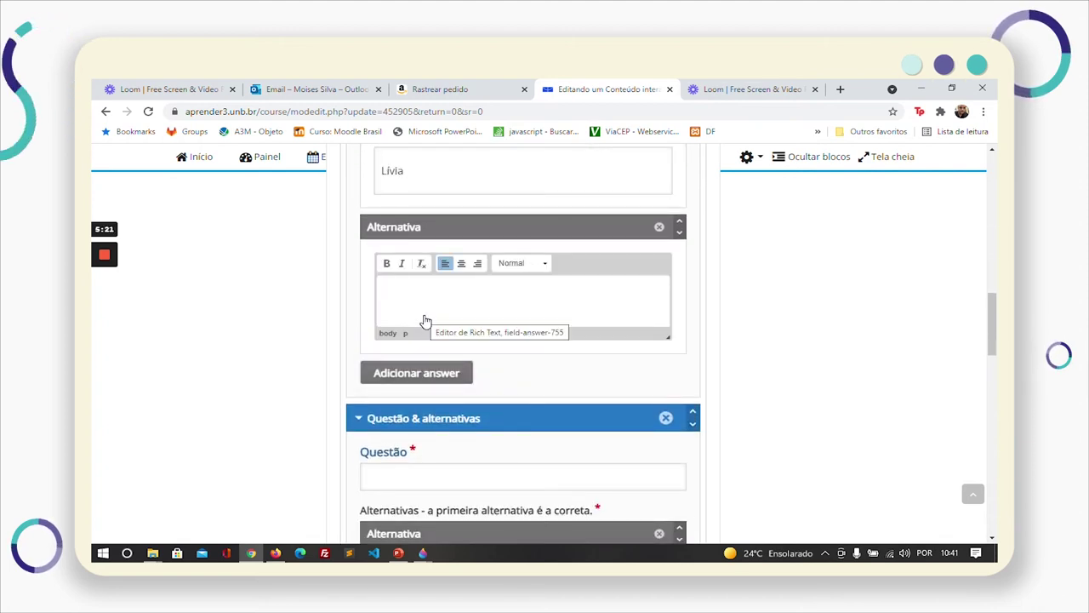
{"action": "type", "text": "ar"}
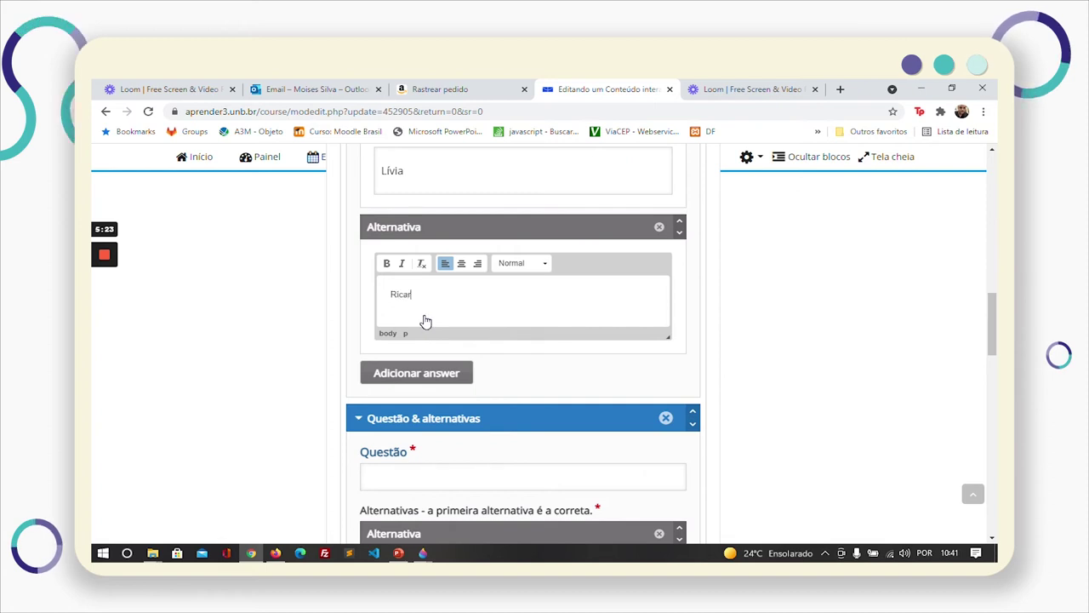
{"action": "type", "text": "do"}
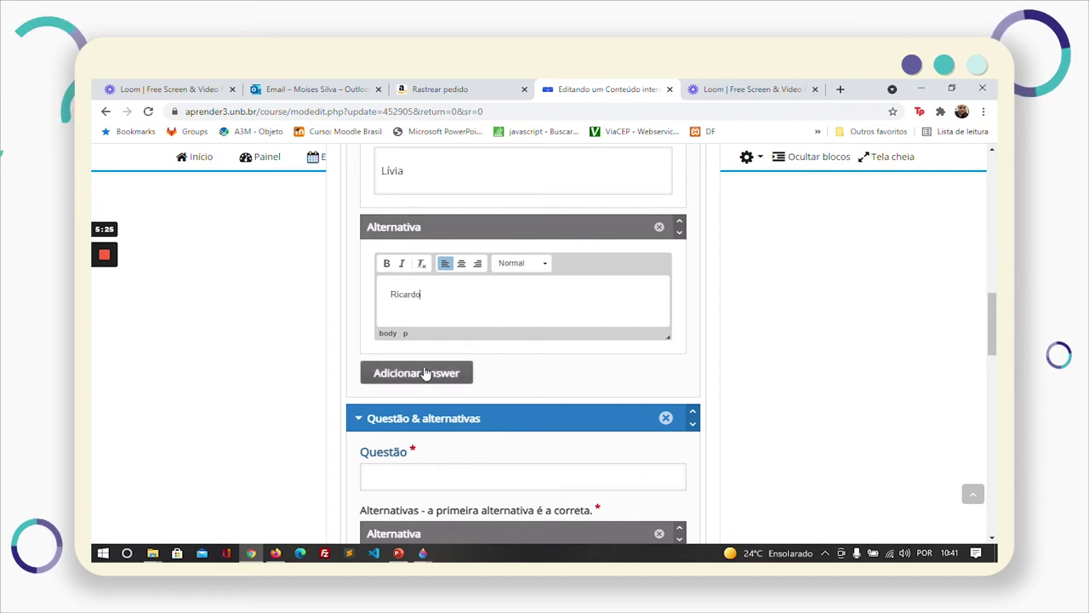
{"action": "left_click", "coordinate": [425, 374]}
{"action": "left_click", "coordinate": [473, 406]}
{"action": "type", "text": "Letícia"}
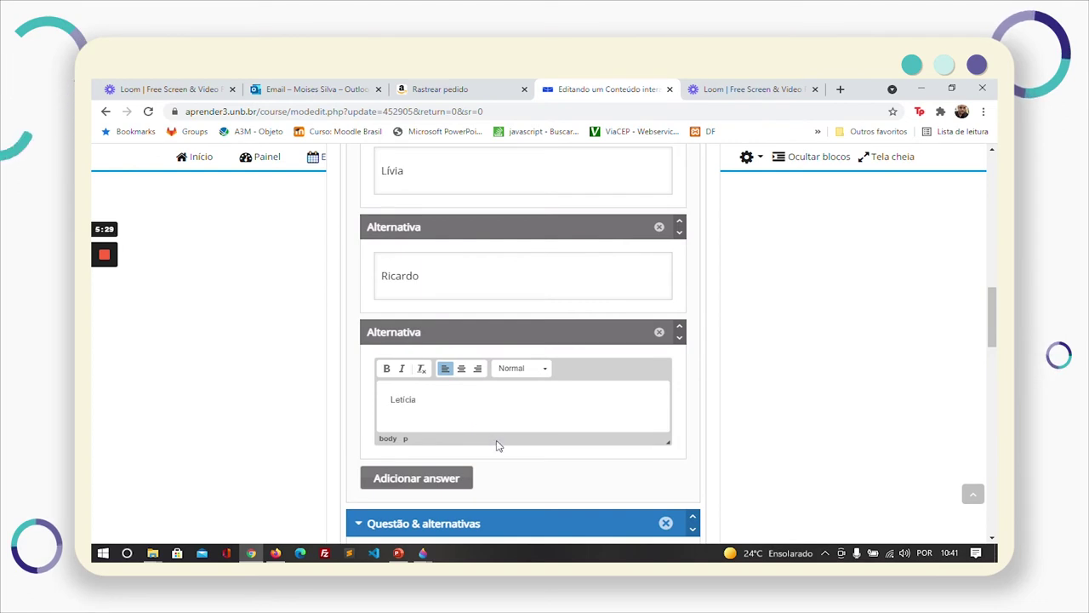
Remove the empty second question from the Single Choice Set and confirm its deletion.
{"action": "scroll", "coordinate": [477, 477], "scroll_direction": "down", "scroll_amount": 3}
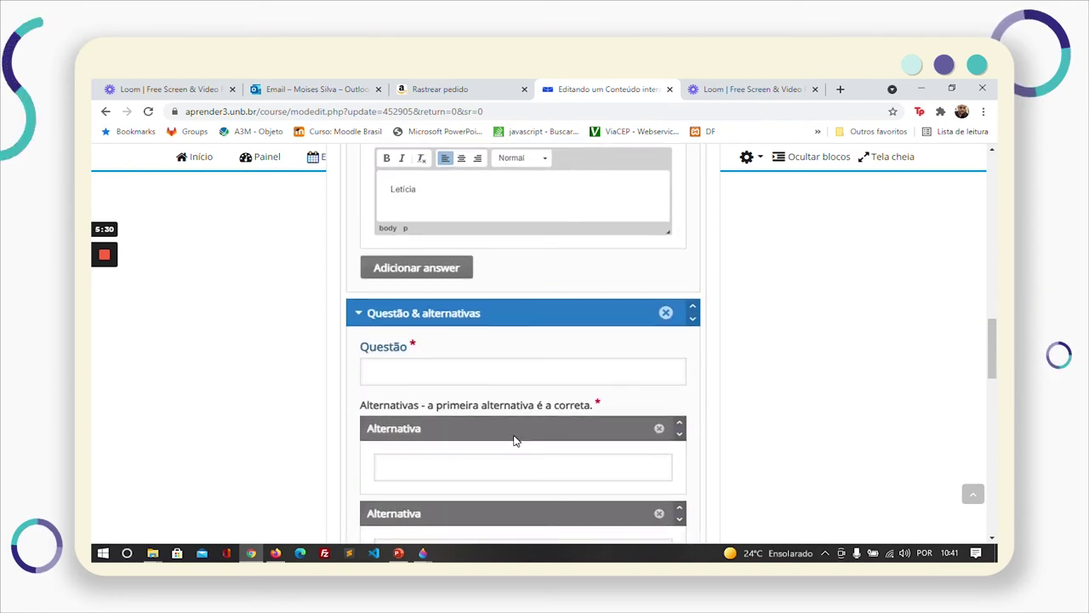
{"action": "scroll", "coordinate": [514, 441], "scroll_direction": "down", "scroll_amount": 2}
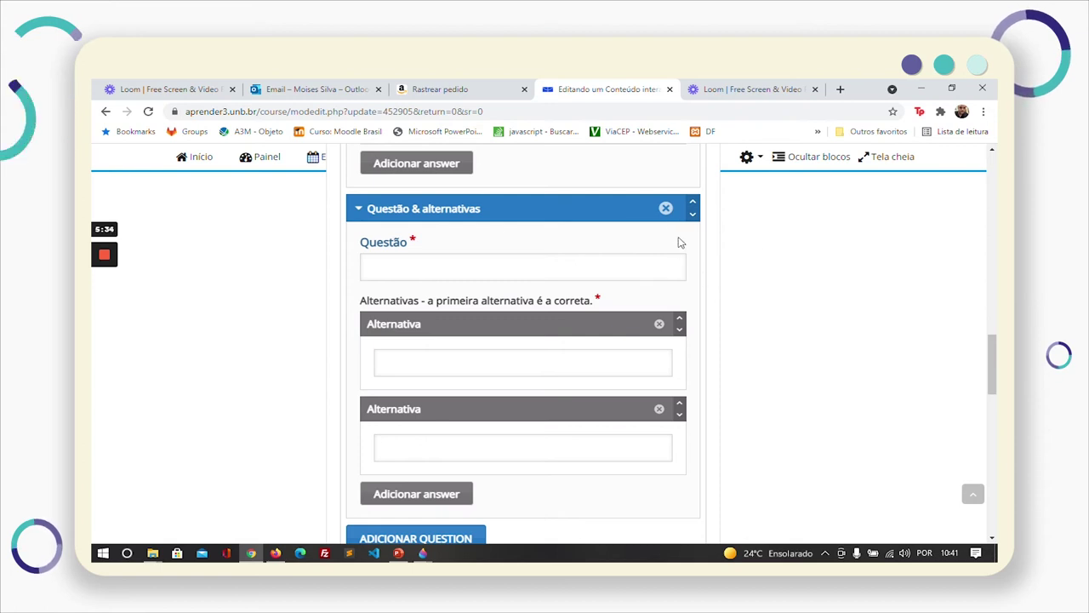
{"action": "scroll", "coordinate": [644, 304], "scroll_direction": "up", "scroll_amount": 4}
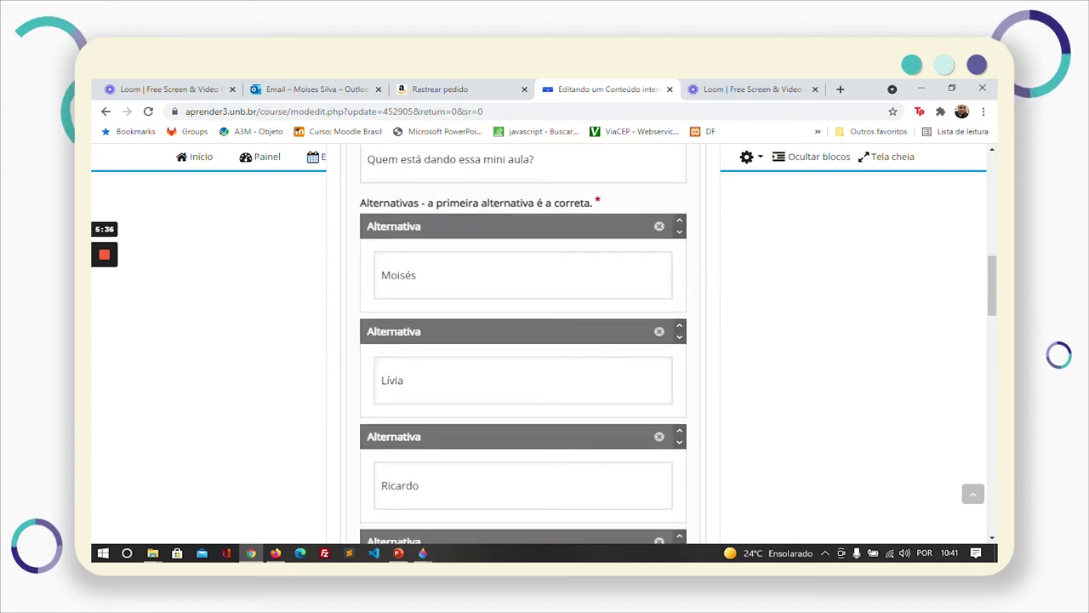
{"action": "scroll", "coordinate": [652, 340], "scroll_direction": "down", "scroll_amount": 4}
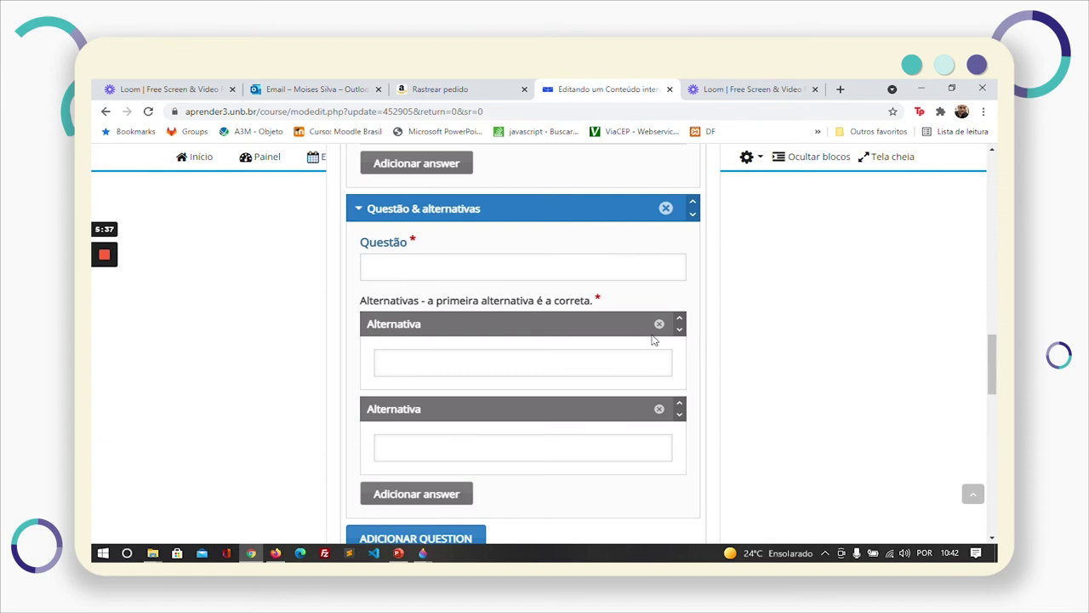
{"action": "left_click", "coordinate": [667, 209]}
{"action": "left_click", "coordinate": [596, 294]}
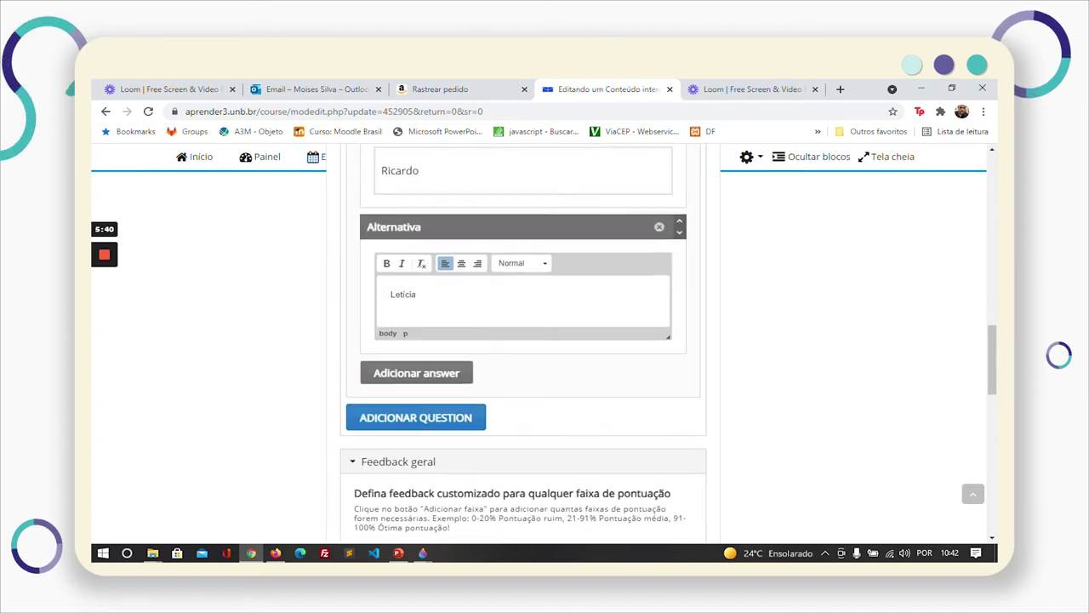
Finish editing the Single Choice Set, resize it to about 270 × 200 and place it at about 140, 20 on the slide.
{"action": "scroll", "coordinate": [678, 300], "scroll_direction": "up", "scroll_amount": 10}
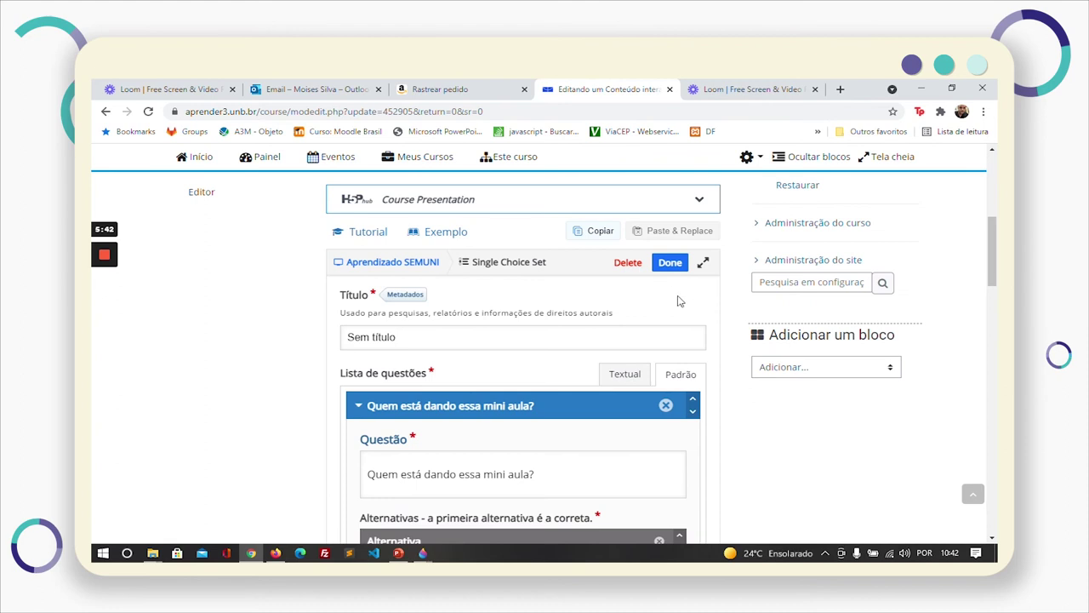
{"action": "left_click", "coordinate": [670, 262]}
{"action": "left_click_drag", "start_coordinate": [517, 315], "coordinate": [520, 311]}
{"action": "left_click_drag", "start_coordinate": [507, 356], "coordinate": [507, 403]}
{"action": "left_click_drag", "start_coordinate": [541, 317], "coordinate": [619, 341]}
{"action": "left_click_drag", "start_coordinate": [501, 331], "coordinate": [496, 325]}
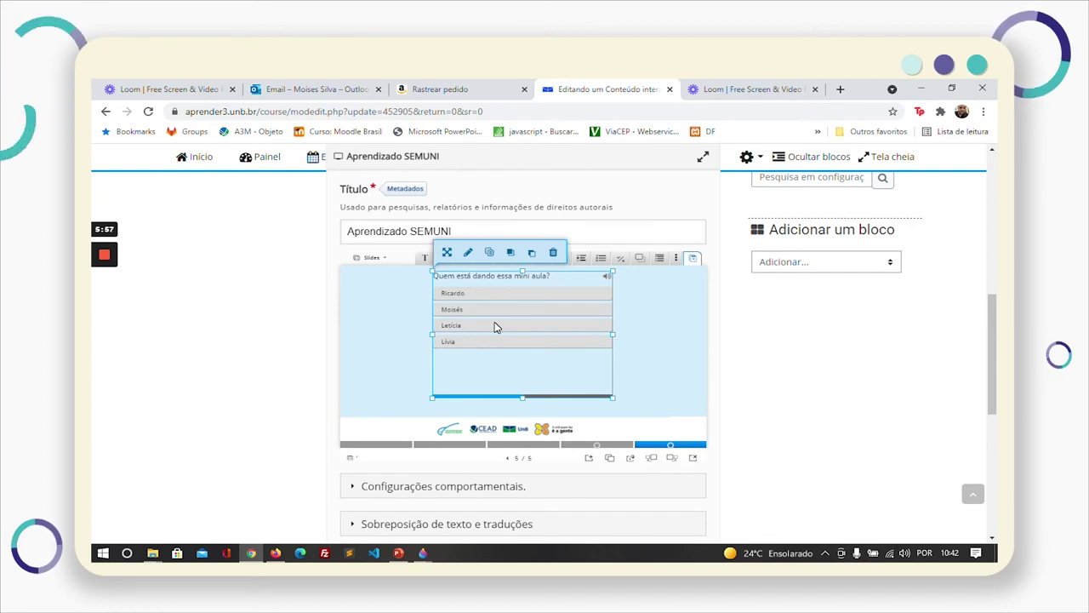
{"action": "left_click", "coordinate": [497, 327]}
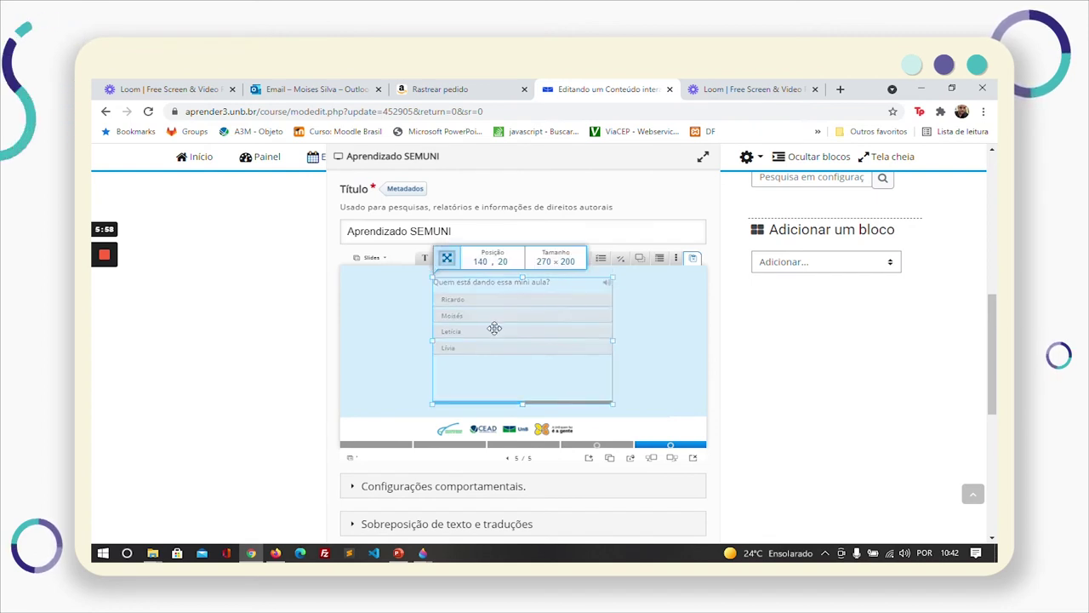
Examine the Single Choice Set's behavioural settings, including automatic continuation, time limits, sound effects and the retry and solution buttons.
{"action": "left_click", "coordinate": [582, 448]}
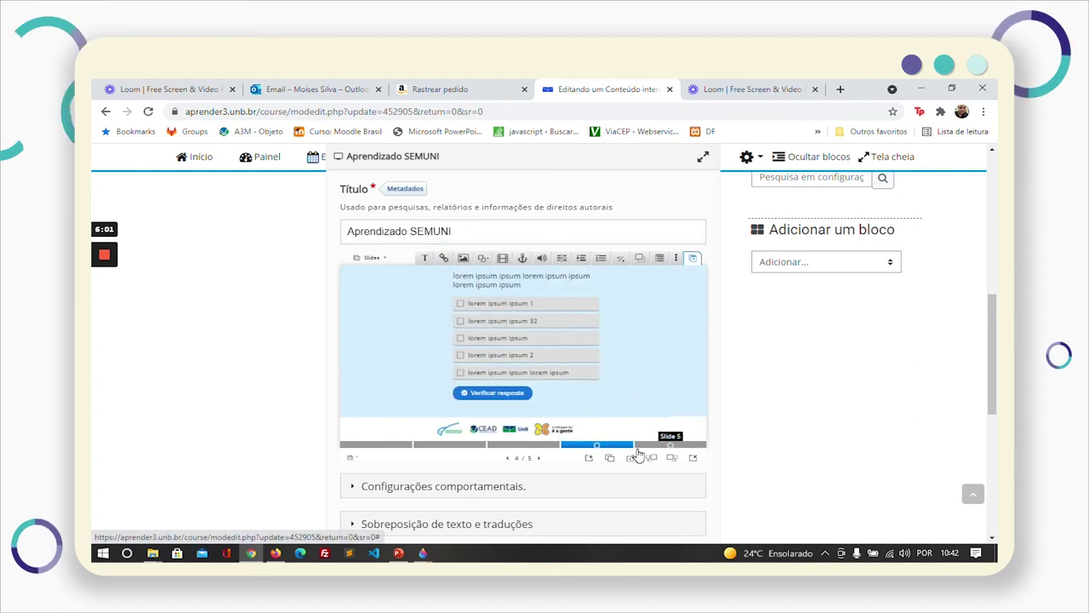
{"action": "left_click", "coordinate": [670, 447]}
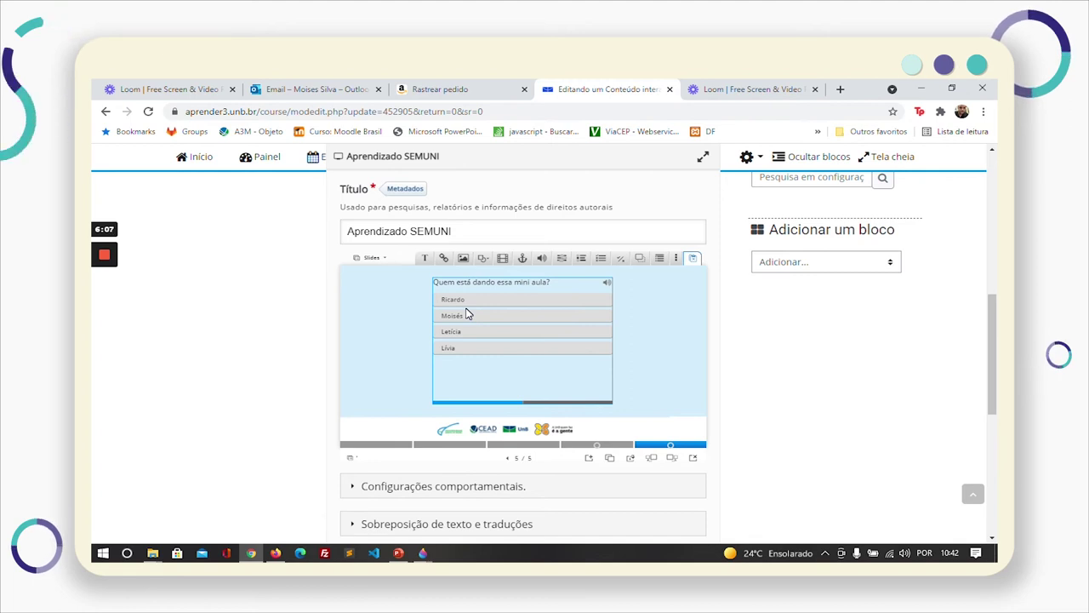
{"action": "double_click", "coordinate": [437, 341]}
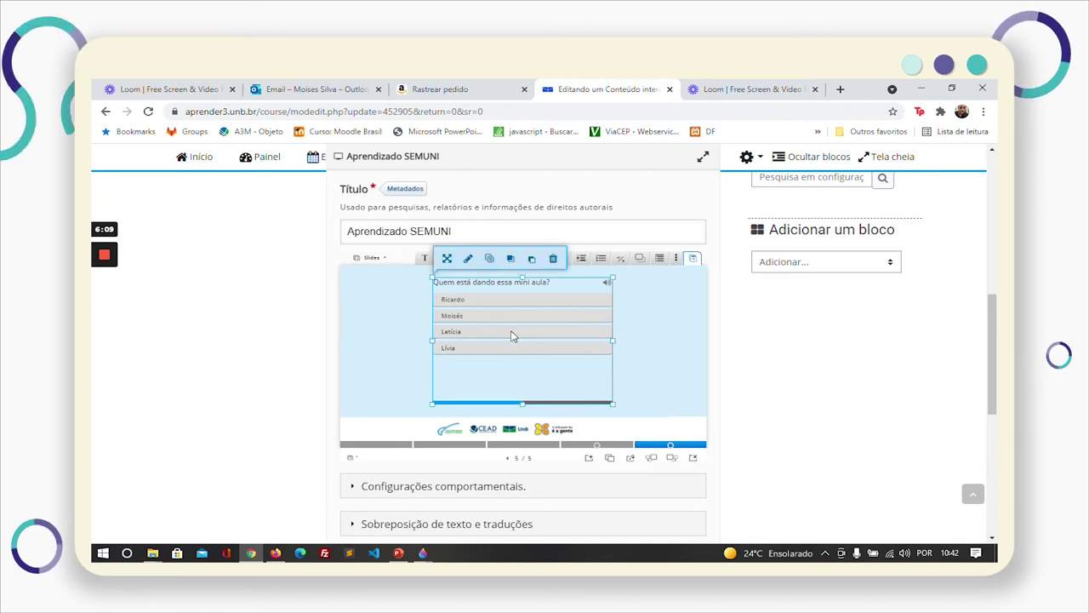
{"action": "scroll", "coordinate": [436, 342], "scroll_direction": "down", "scroll_amount": 20}
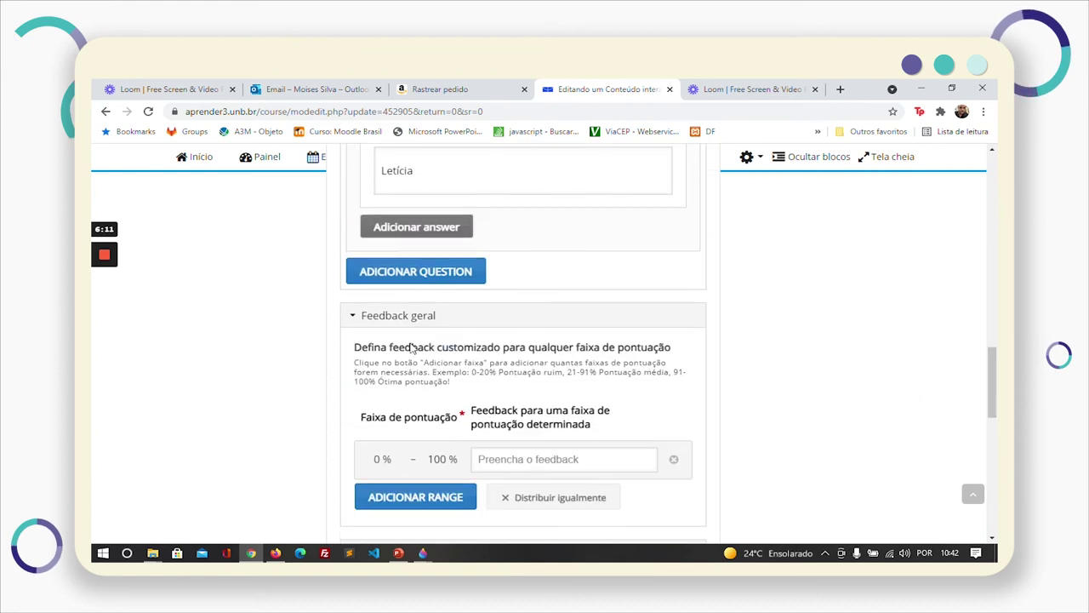
{"action": "left_click", "coordinate": [354, 240]}
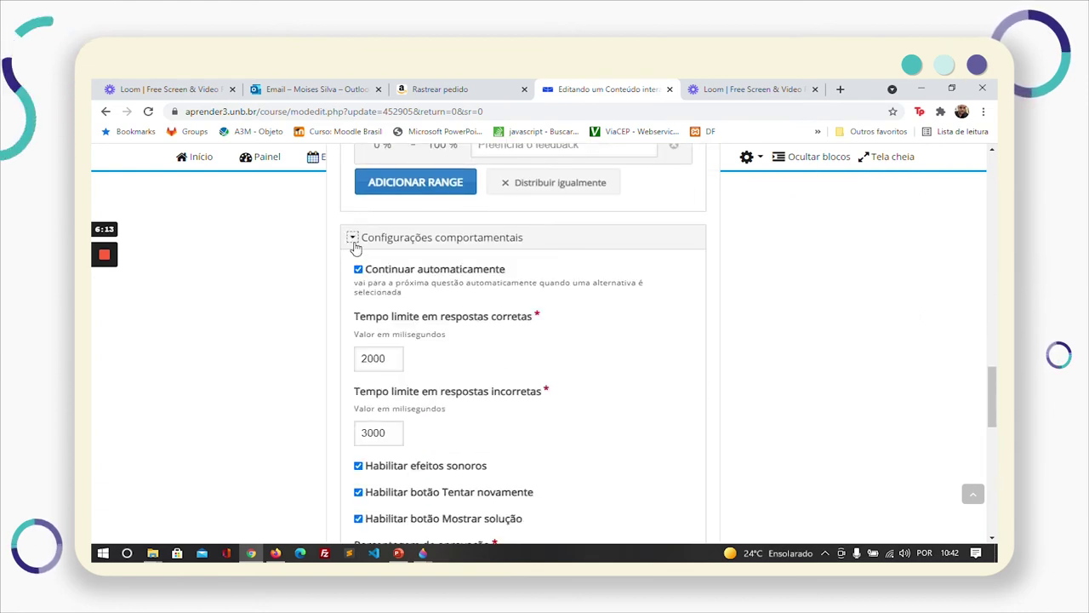
{"action": "scroll", "coordinate": [452, 295], "scroll_direction": "down", "scroll_amount": 3}
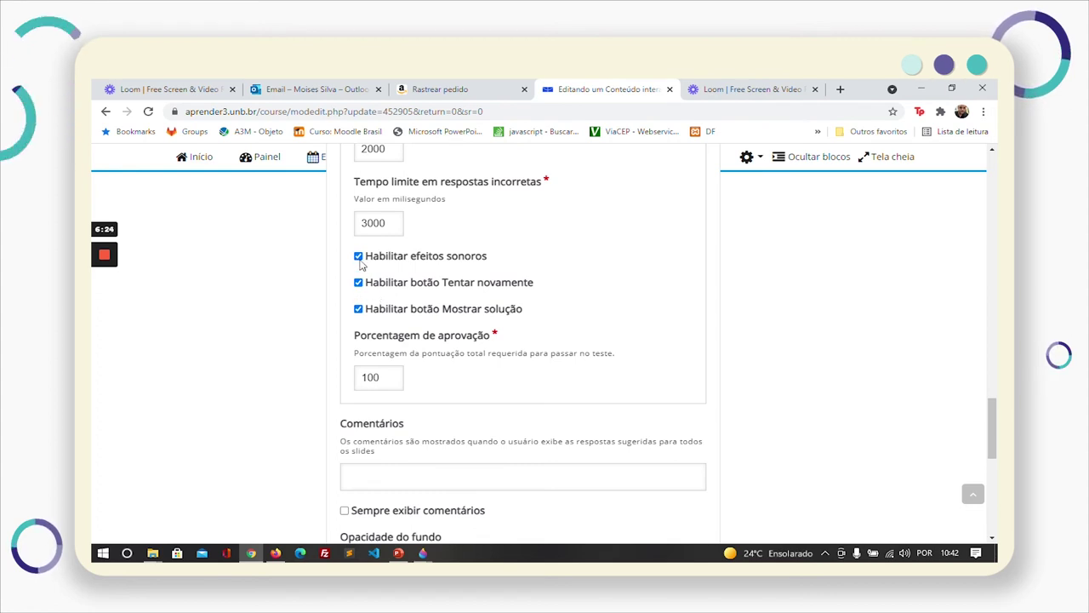
{"action": "scroll", "coordinate": [381, 293], "scroll_direction": "up", "scroll_amount": 1}
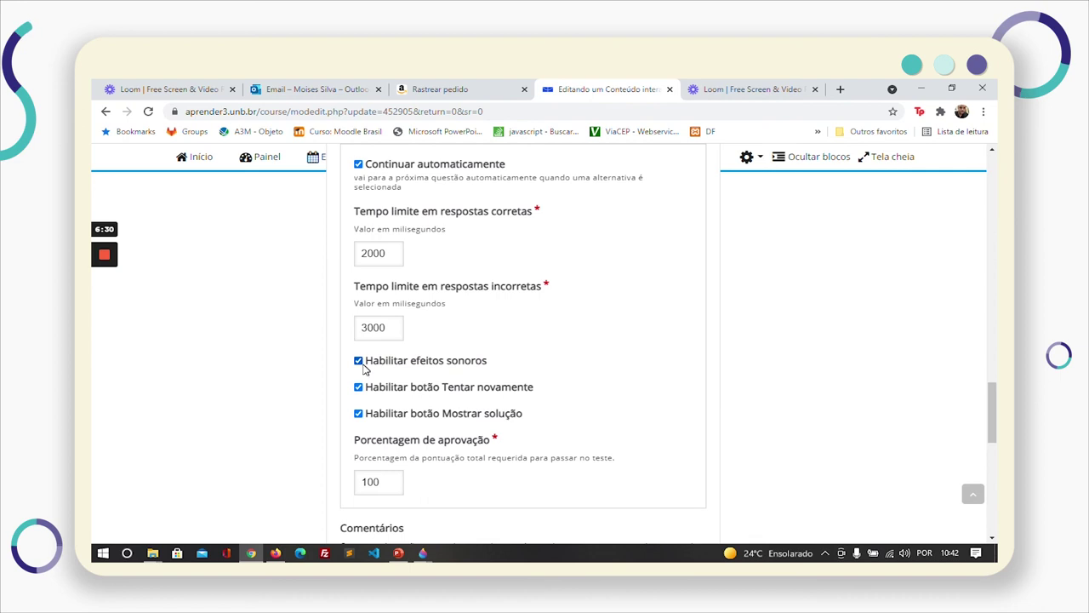
{"action": "scroll", "coordinate": [569, 432], "scroll_direction": "up", "scroll_amount": 5}
{"action": "scroll", "coordinate": [569, 432], "scroll_direction": "up", "scroll_amount": 10}
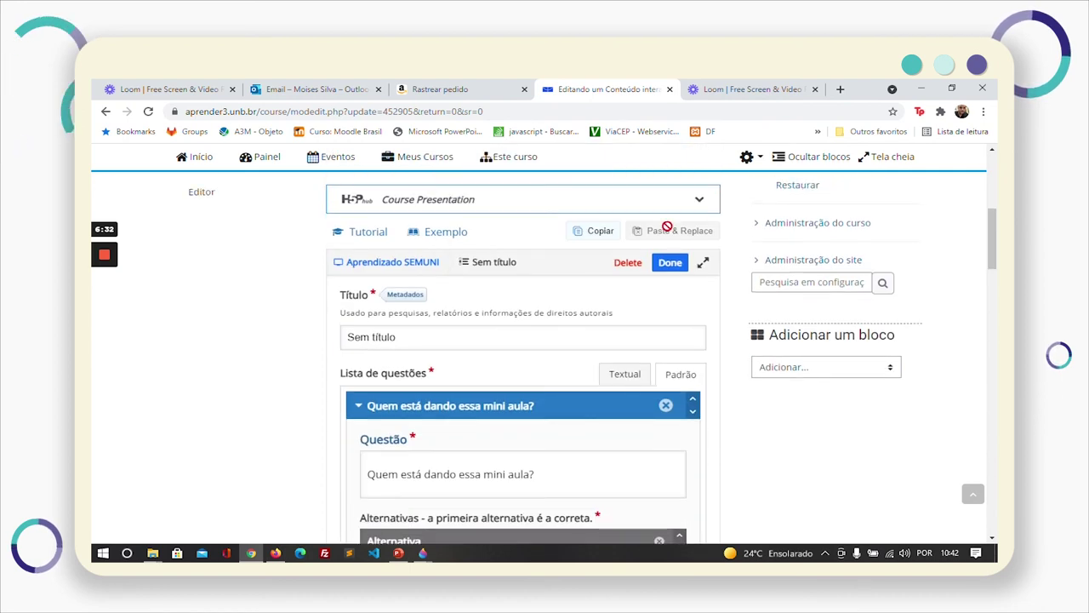
{"action": "left_click", "coordinate": [661, 266]}
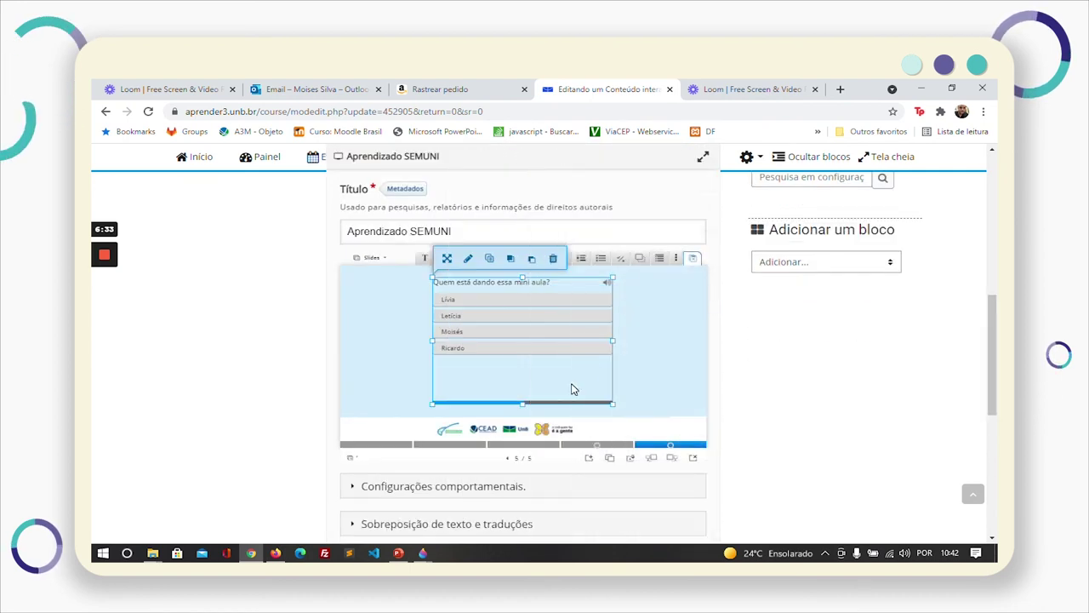
Duplicate the Single Choice Set slide and delete the choice set from the copy.
{"action": "left_click", "coordinate": [609, 458]}
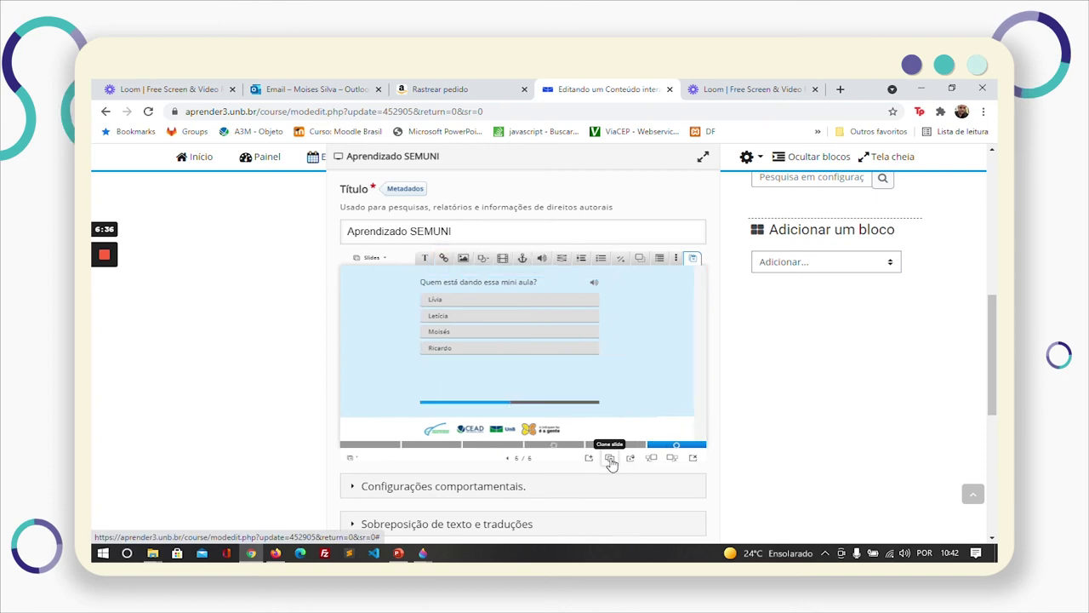
{"action": "left_click", "coordinate": [536, 381]}
{"action": "key", "text": "Delete"}
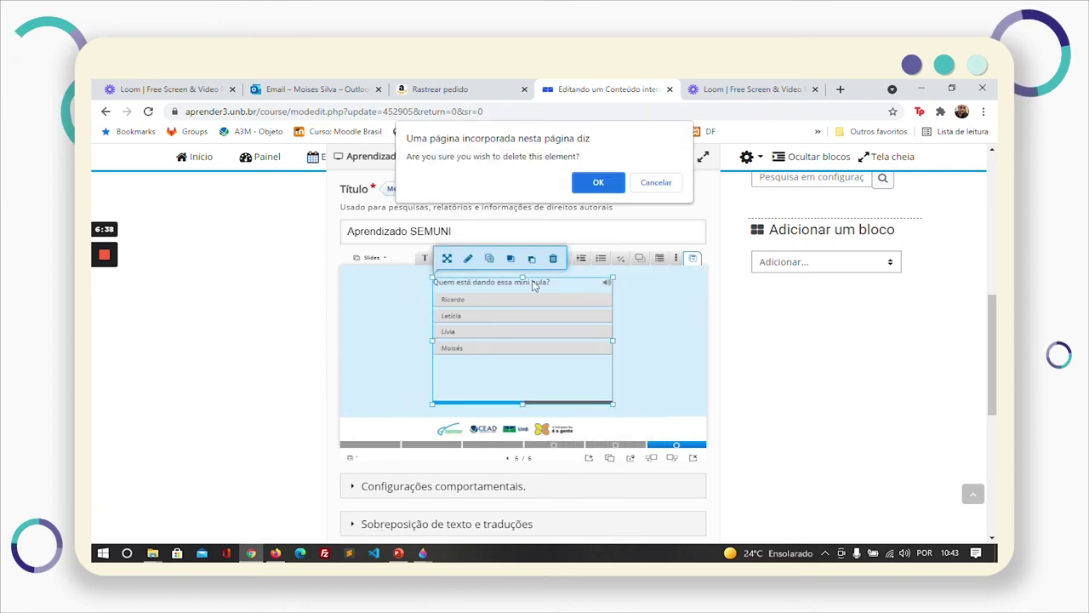
{"action": "left_click", "coordinate": [596, 183]}
Add a True/False Question to the slide with the statement "Estamos na Semana Universitária".
{"action": "left_click", "coordinate": [621, 258]}
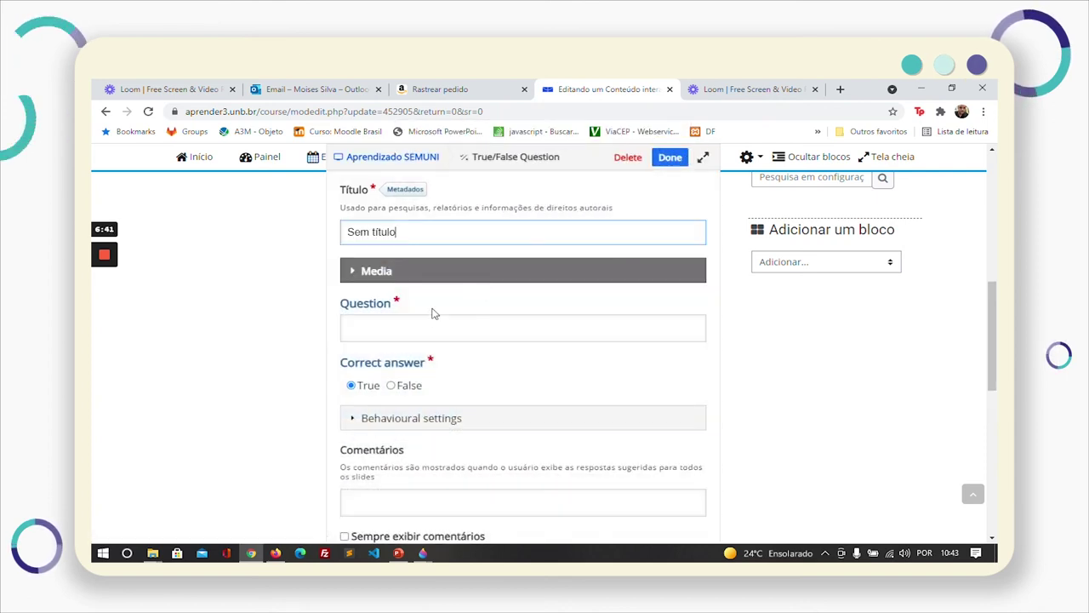
{"action": "left_click", "coordinate": [437, 328]}
{"action": "type", "text": "E"}
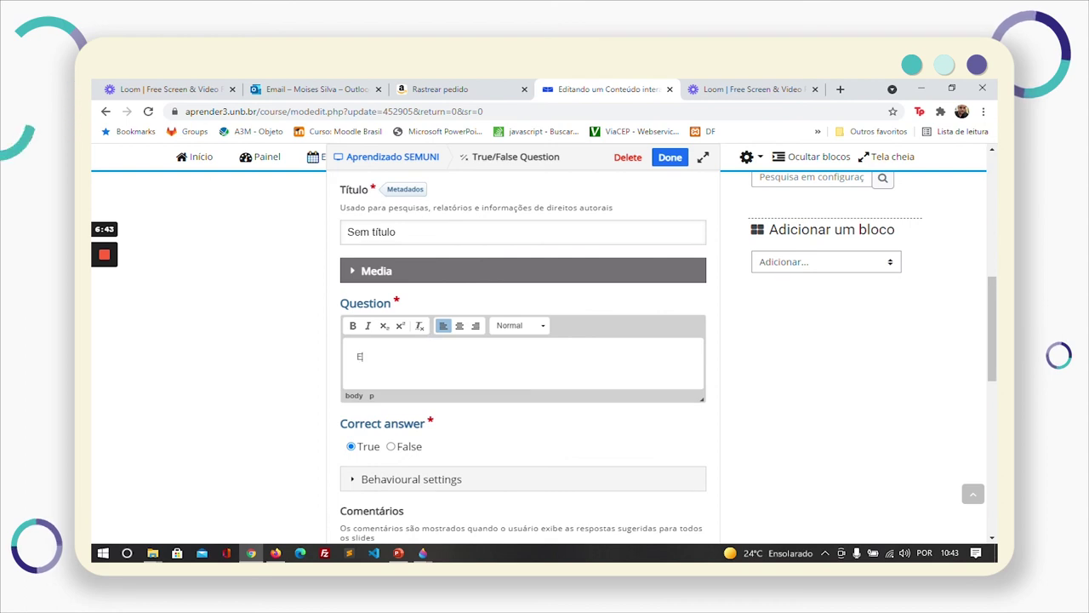
{"action": "type", "text": "stamos na"}
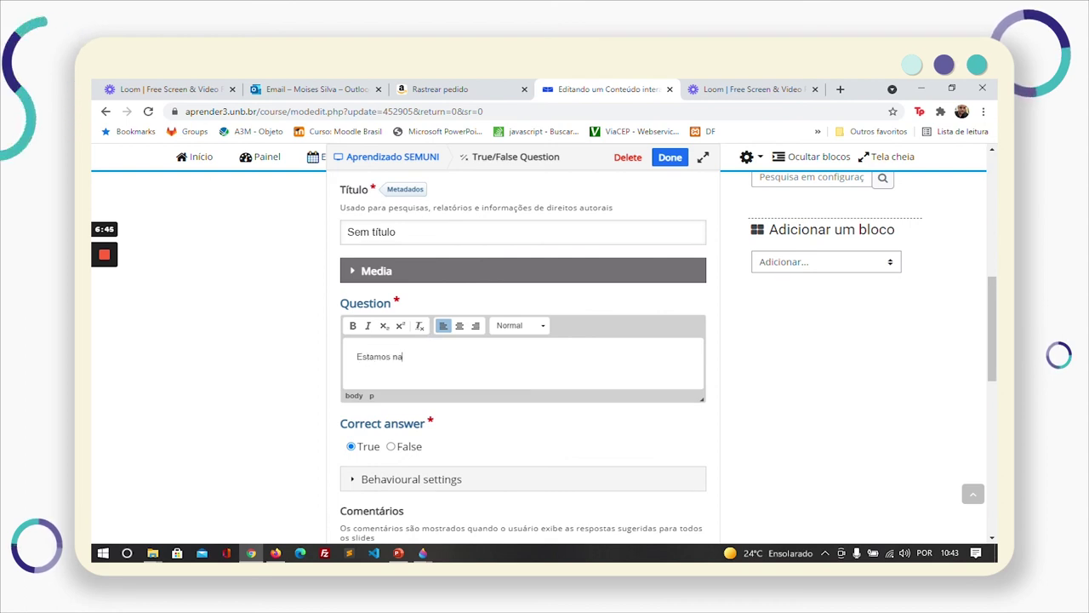
{"action": "type", "text": " Semana Unive"}
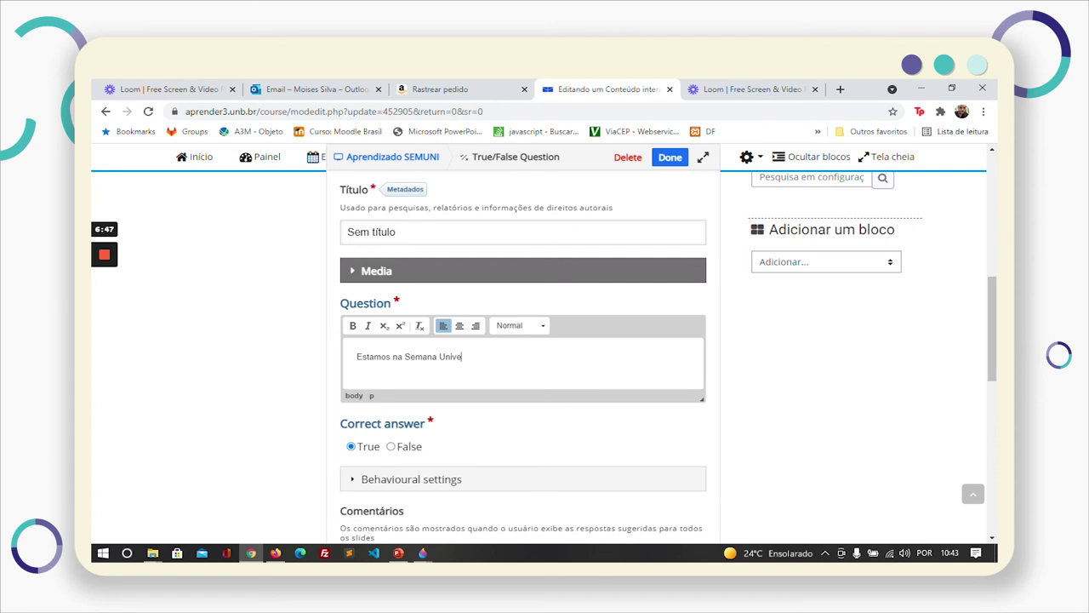
{"action": "type", "text": "rsitária"}
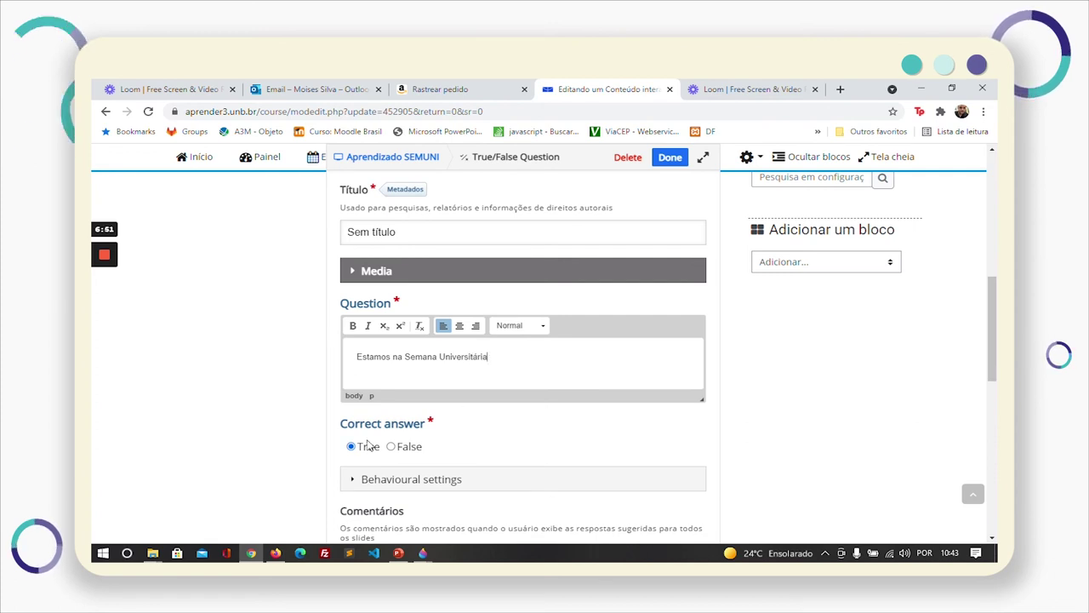
Finish editing the True/False question with True as the correct answer and move it slightly higher on the slide.
{"action": "scroll", "coordinate": [380, 445], "scroll_direction": "down", "scroll_amount": 1}
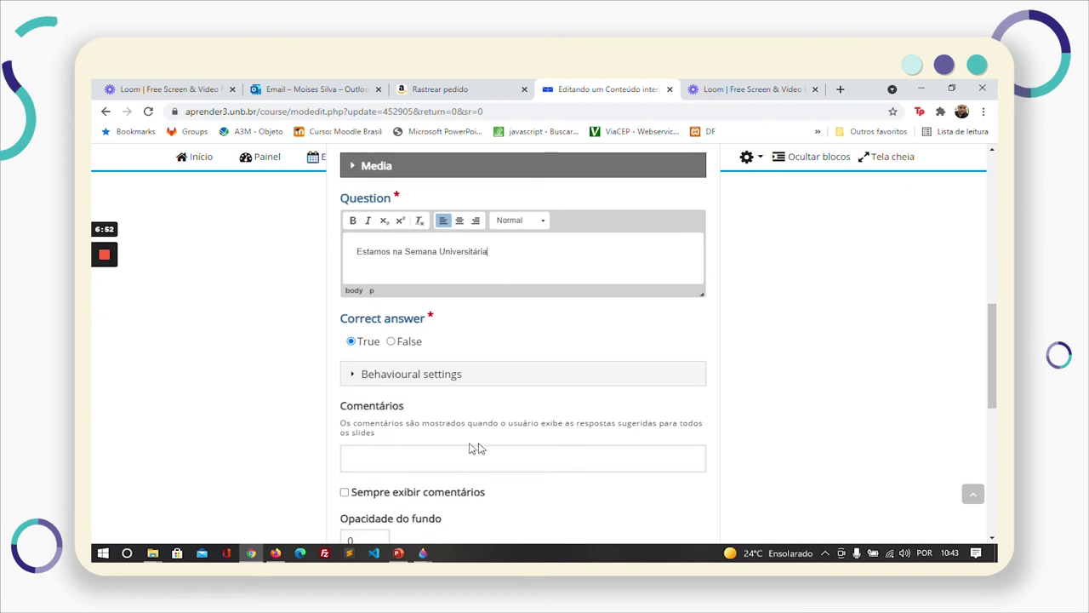
{"action": "scroll", "coordinate": [380, 445], "scroll_direction": "up", "scroll_amount": 1}
{"action": "left_click", "coordinate": [669, 158]}
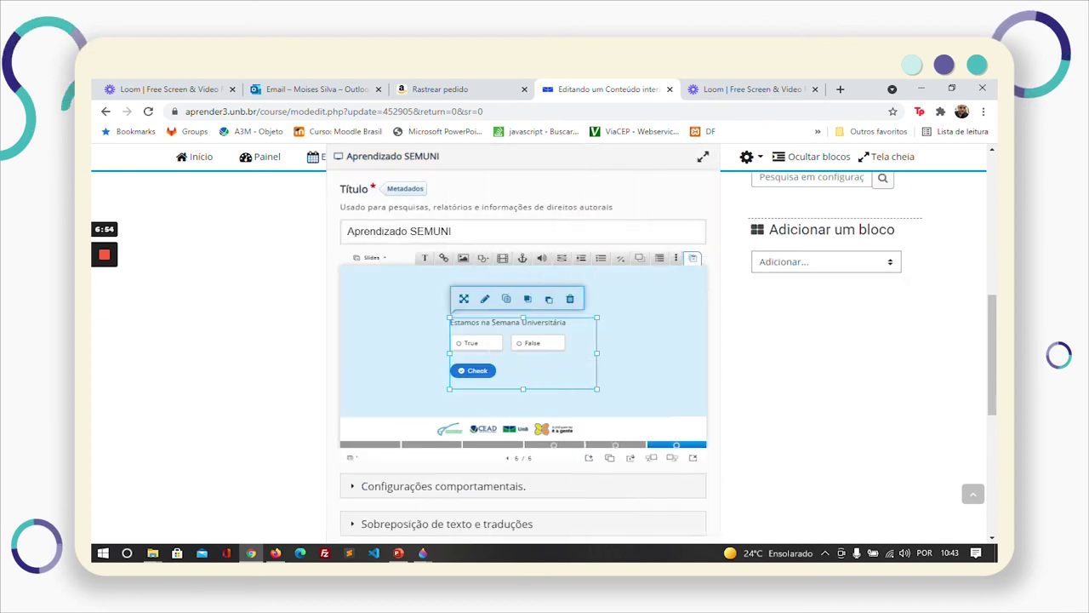
{"action": "left_click", "coordinate": [534, 356]}
{"action": "left_click_drag", "start_coordinate": [535, 356], "coordinate": [538, 355]}
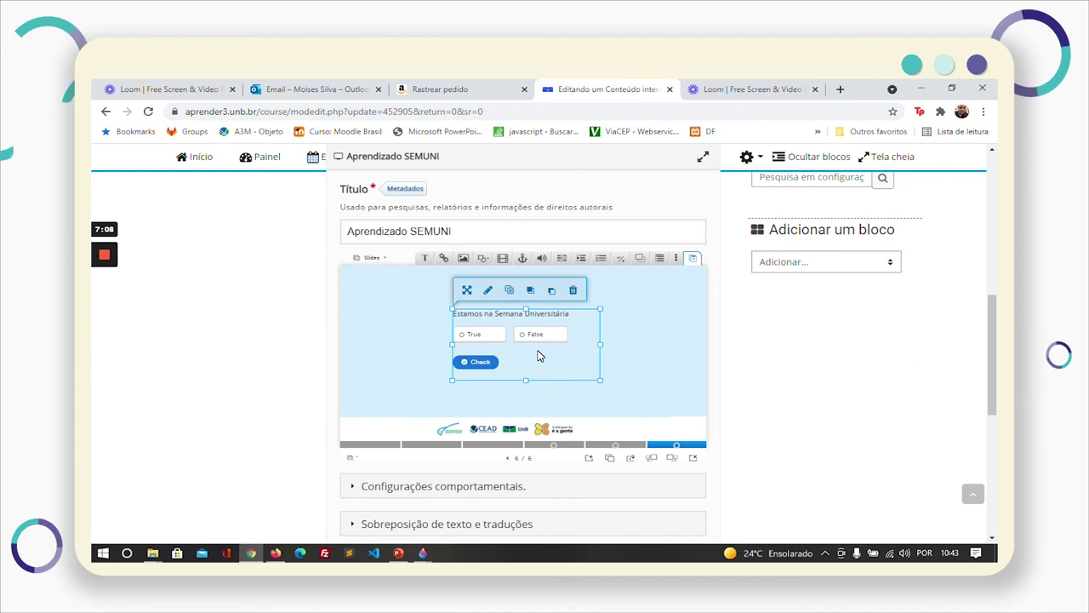
In the presentation's text overrides and translations, label the True/False Question's answer buttons "Verdadeiro" and "Falso".
{"action": "scroll", "coordinate": [417, 345], "scroll_direction": "down", "scroll_amount": 3}
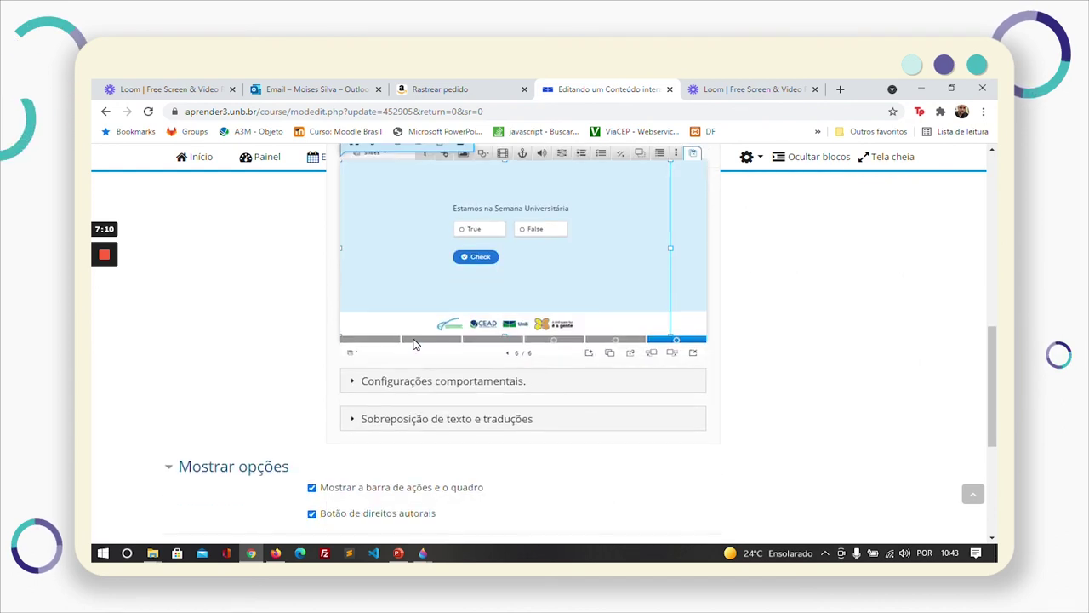
{"action": "scroll", "coordinate": [600, 352], "scroll_direction": "up", "scroll_amount": 1}
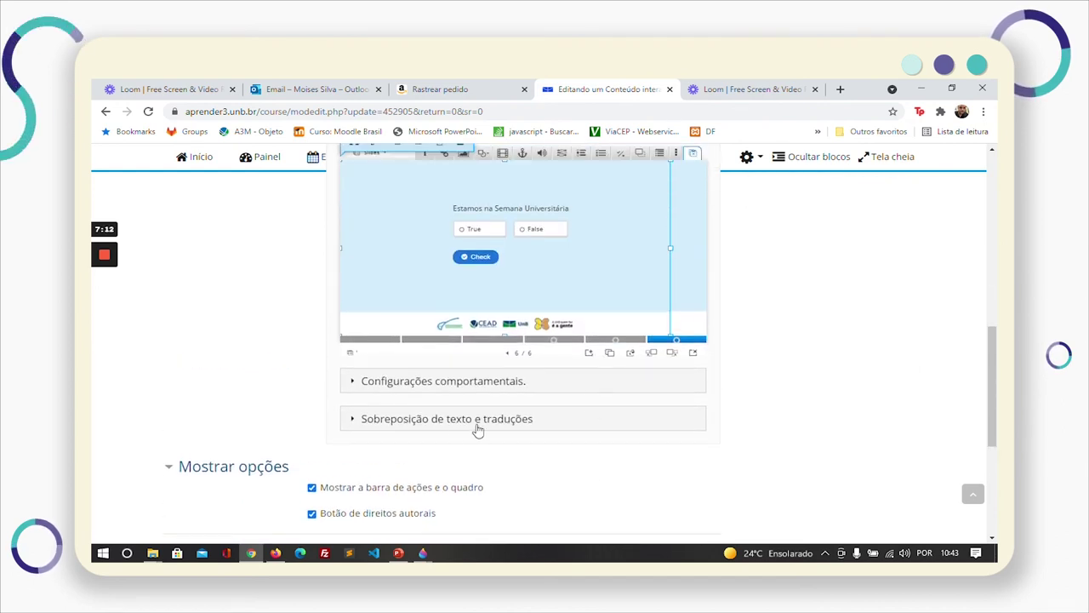
{"action": "left_click", "coordinate": [354, 421]}
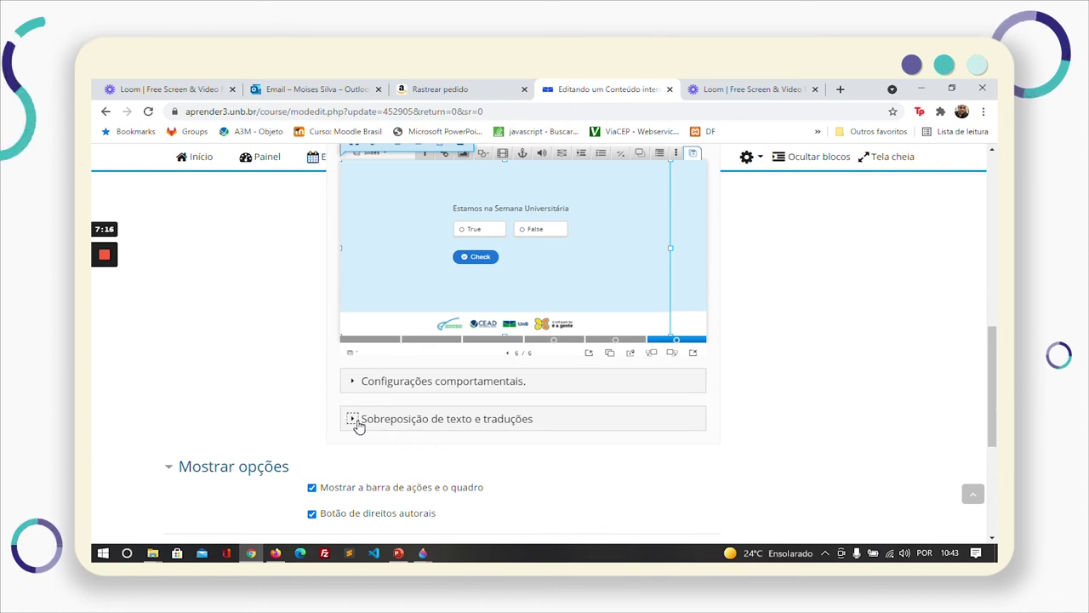
{"action": "scroll", "coordinate": [291, 413], "scroll_direction": "down", "scroll_amount": 2}
{"action": "scroll", "coordinate": [366, 389], "scroll_direction": "down", "scroll_amount": 1}
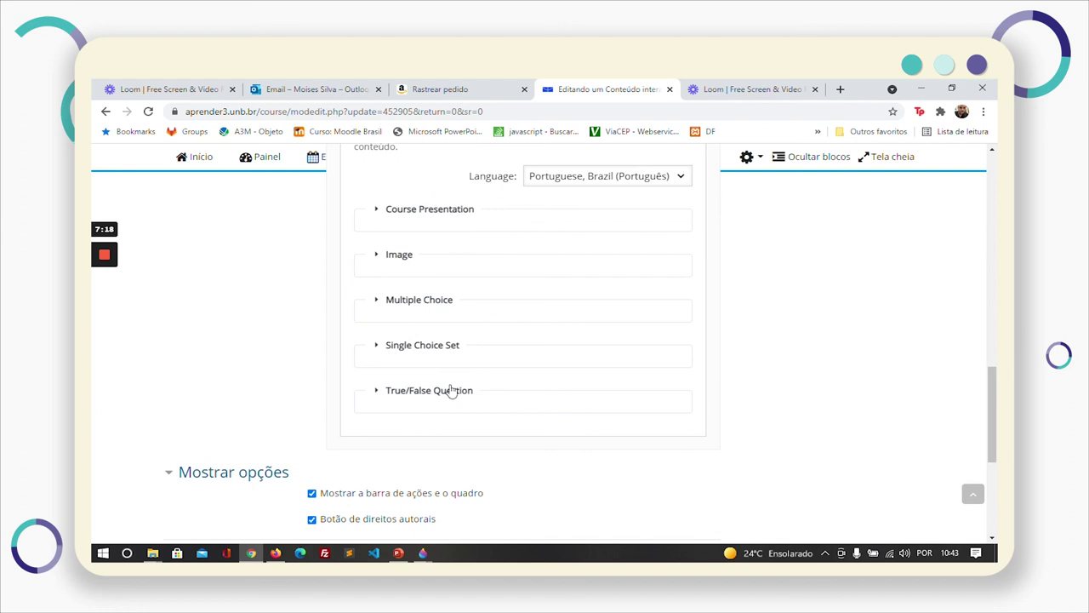
{"action": "left_click", "coordinate": [376, 392]}
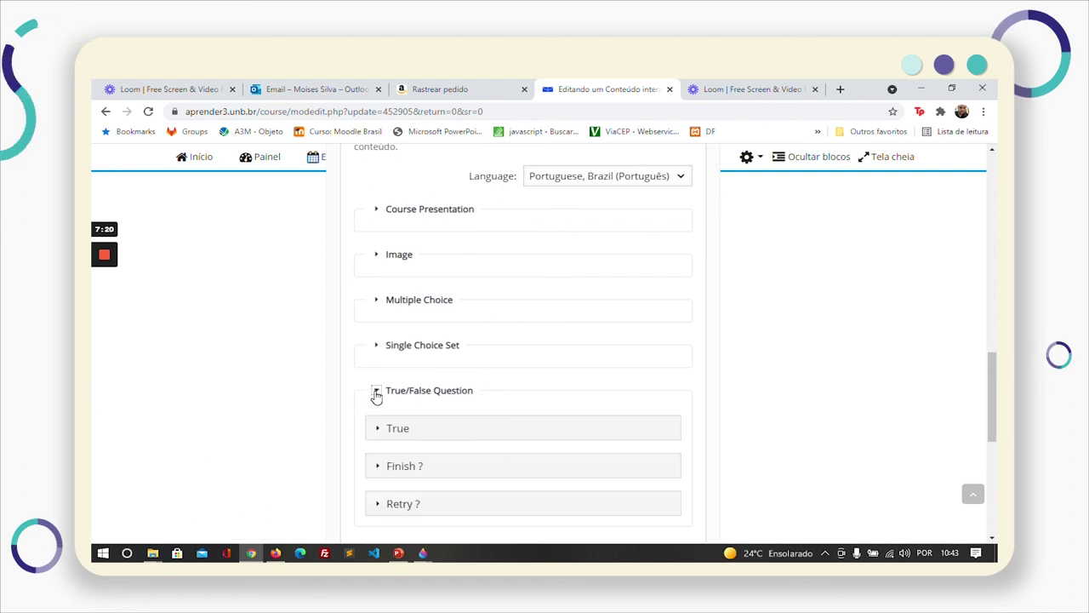
{"action": "scroll", "coordinate": [368, 396], "scroll_direction": "down", "scroll_amount": 1}
{"action": "left_click", "coordinate": [377, 322]}
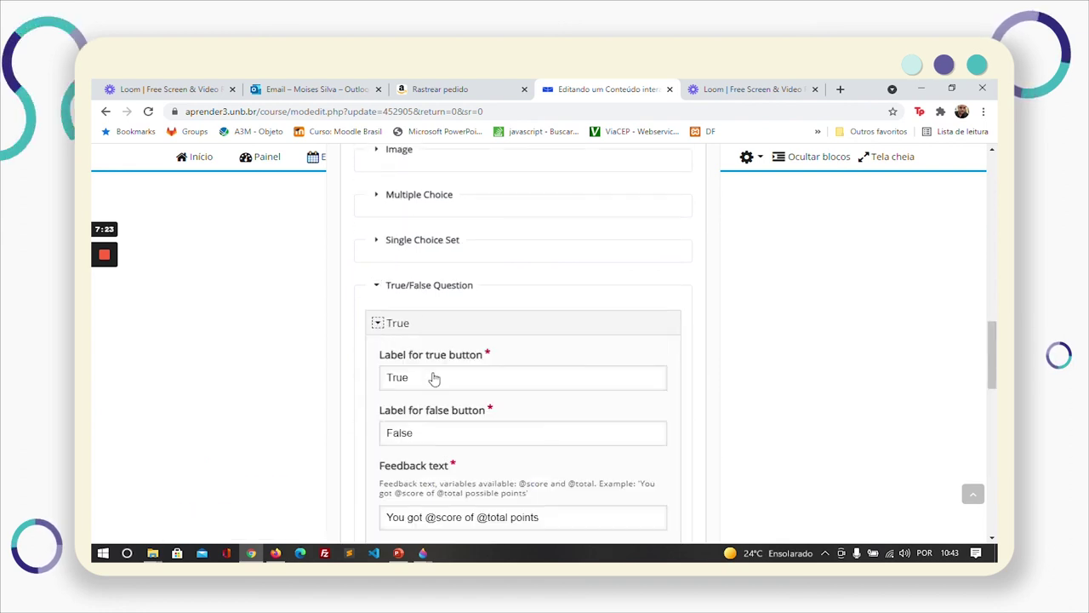
{"action": "key", "text": "Tab"}
{"action": "type", "text": "Verdadeiro"}
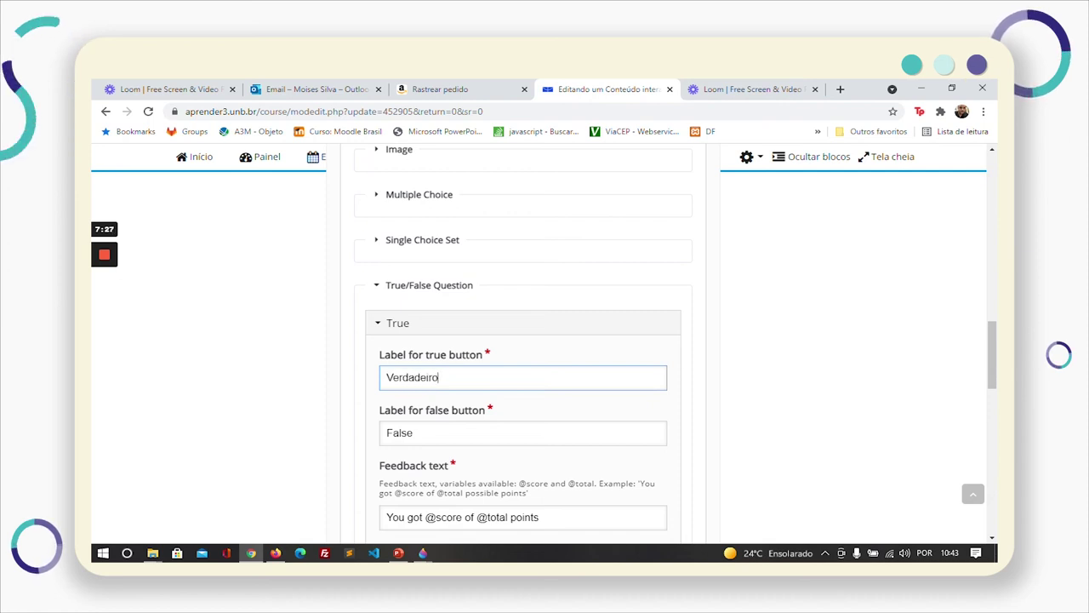
{"action": "left_click", "coordinate": [414, 432]}
{"action": "scroll", "coordinate": [523, 357], "scroll_direction": "down", "scroll_amount": 1}
{"action": "left_click_drag", "start_coordinate": [423, 413], "coordinate": [371, 416]}
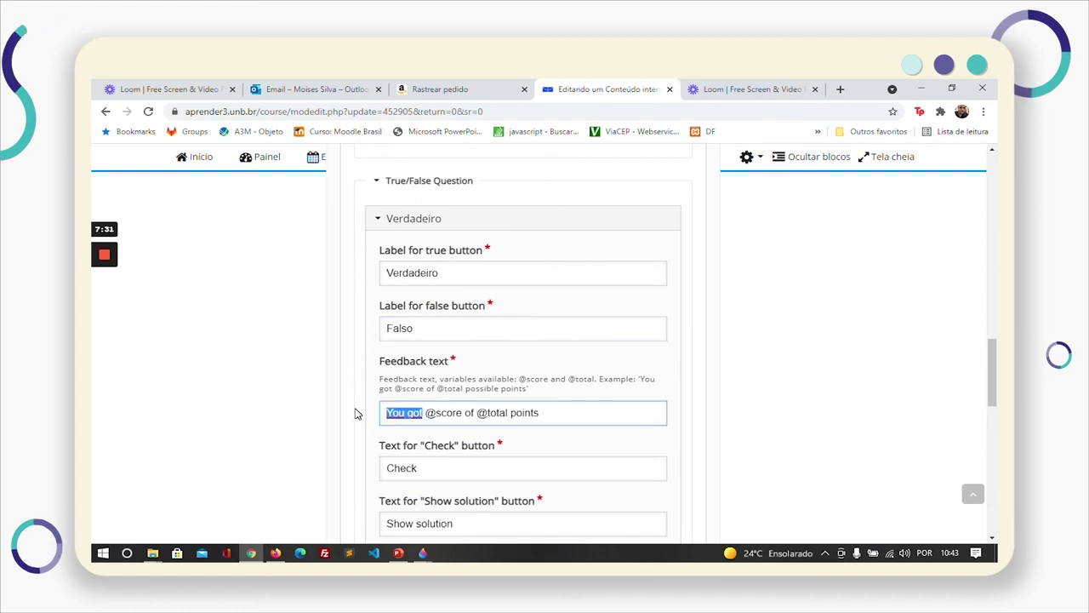
{"action": "type", "text": "Você conquistou"}
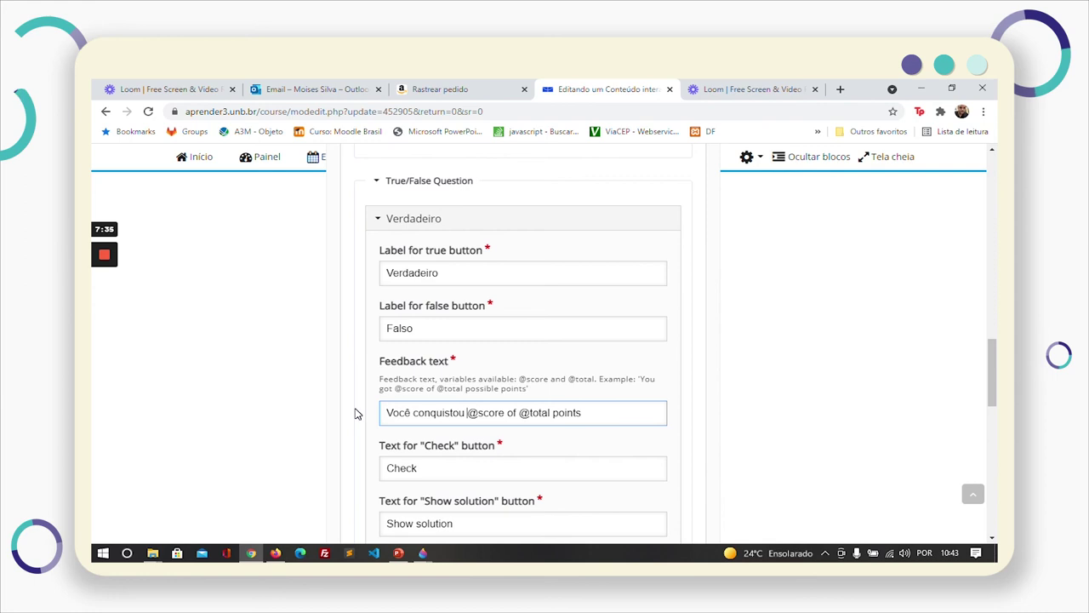
{"action": "key", "text": "ctrl+Right"}
{"action": "key", "text": "ctrl+Right"}
{"action": "key", "text": "BackSpace"}
{"action": "key", "text": "BackSpace"}
{"action": "key", "text": "BackSpace"}
{"action": "type", "text": "de um"}
{"action": "key", "text": "End"}
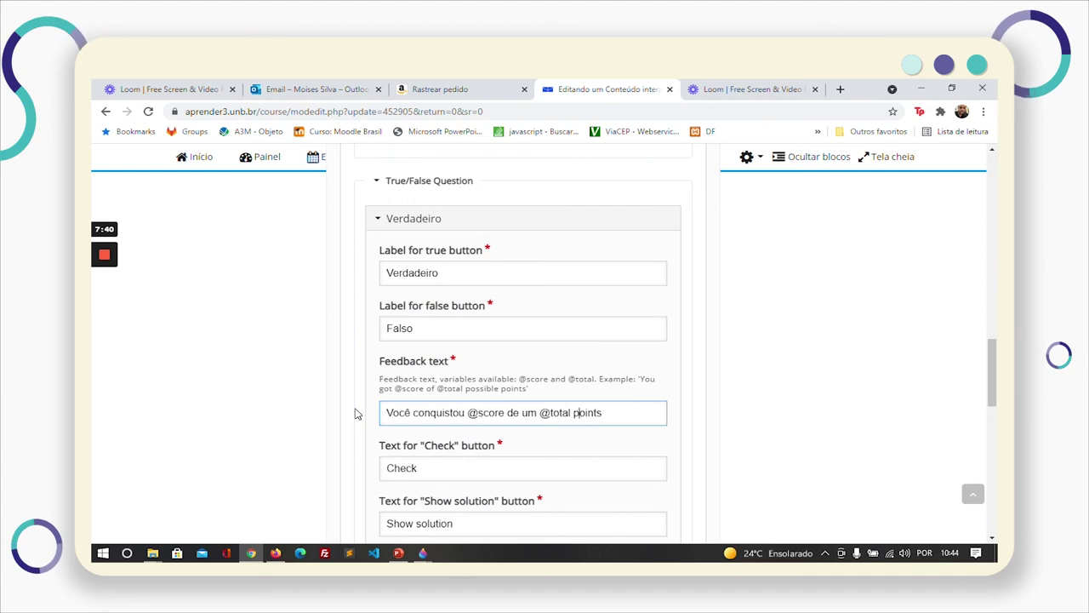
{"action": "type", "text": "total de"}
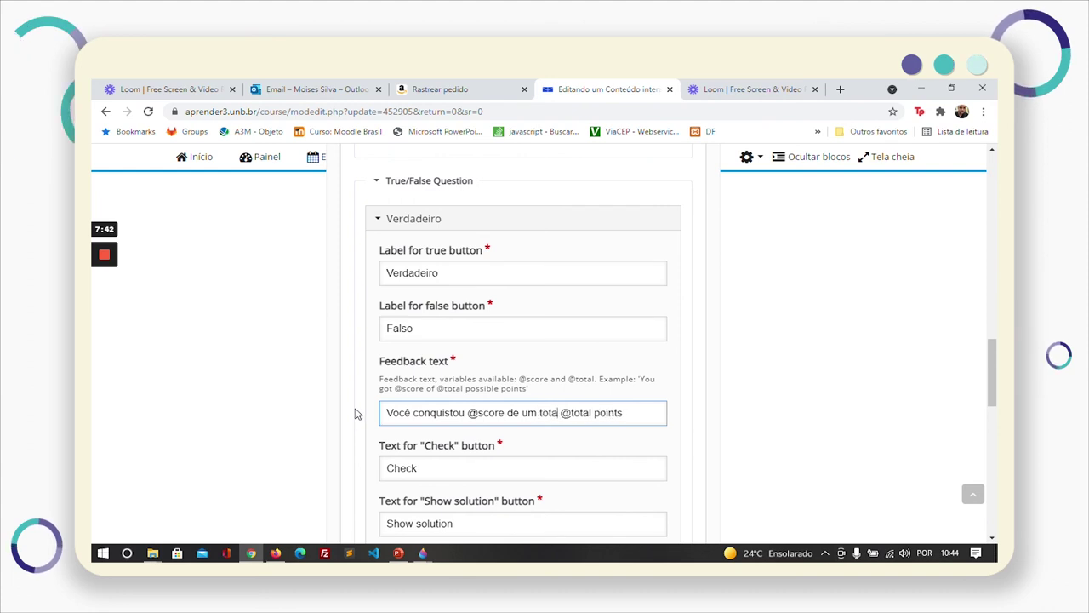
{"action": "key", "text": "End"}
{"action": "key", "text": "BackSpace"}
{"action": "type", "text": "os."}
{"action": "key", "text": "Left"}
{"action": "key", "text": "Left"}
{"action": "key", "text": "Left"}
{"action": "key", "text": "Left"}
{"action": "key", "text": "Left"}
{"action": "key", "text": "BackSpace"}
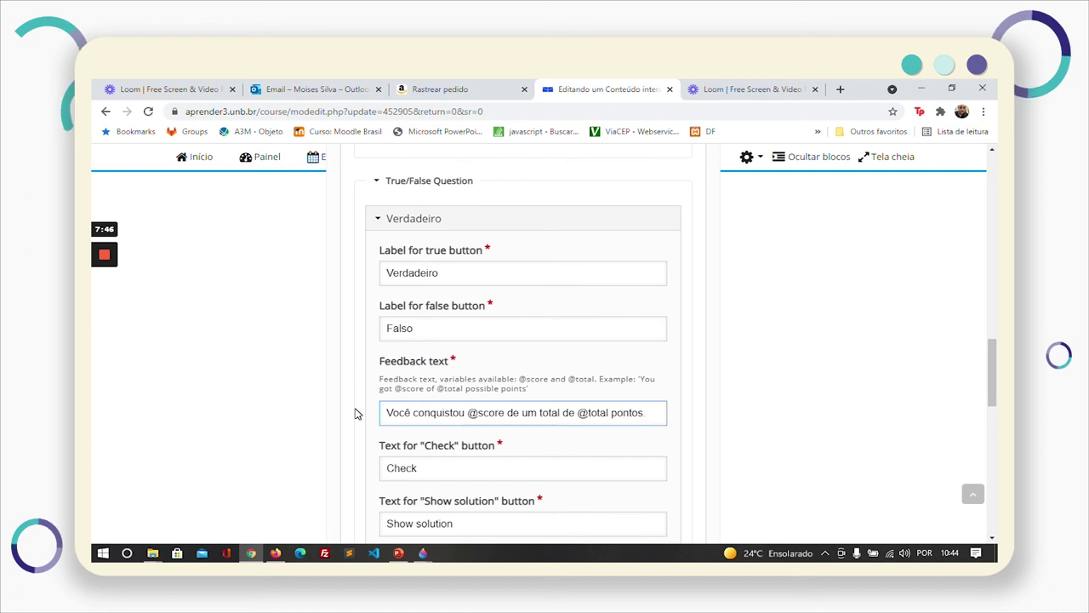
Set the "Check" button text to "Responder" and the "Show solution" button text to "Mostrar solução".
{"action": "double_click", "coordinate": [402, 469]}
{"action": "type", "text": "Respo"}
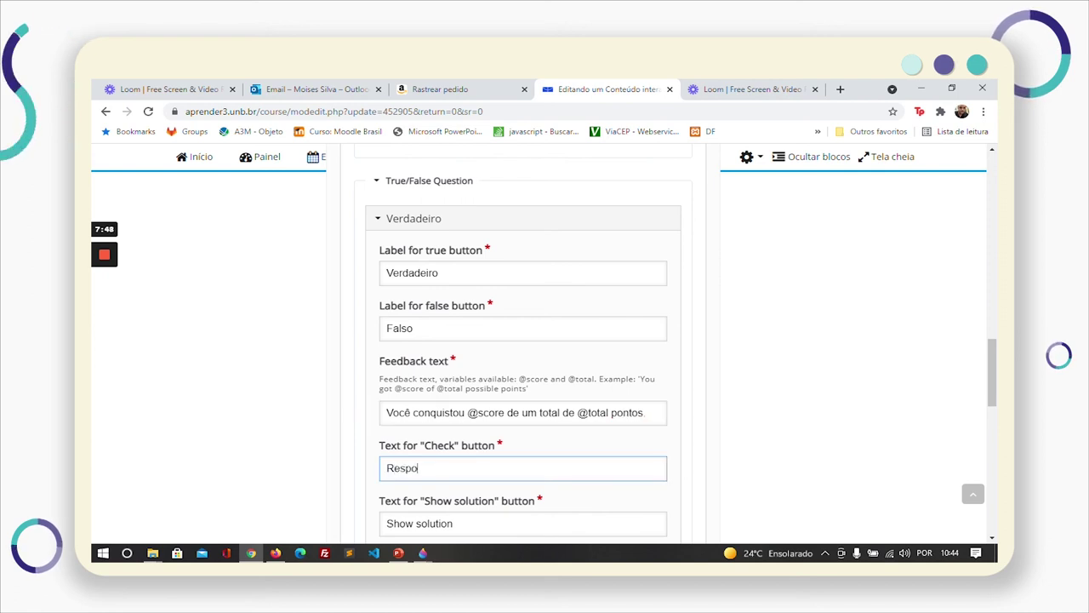
{"action": "type", "text": "nder"}
{"action": "scroll", "coordinate": [523, 340], "scroll_direction": "down", "scroll_amount": 2}
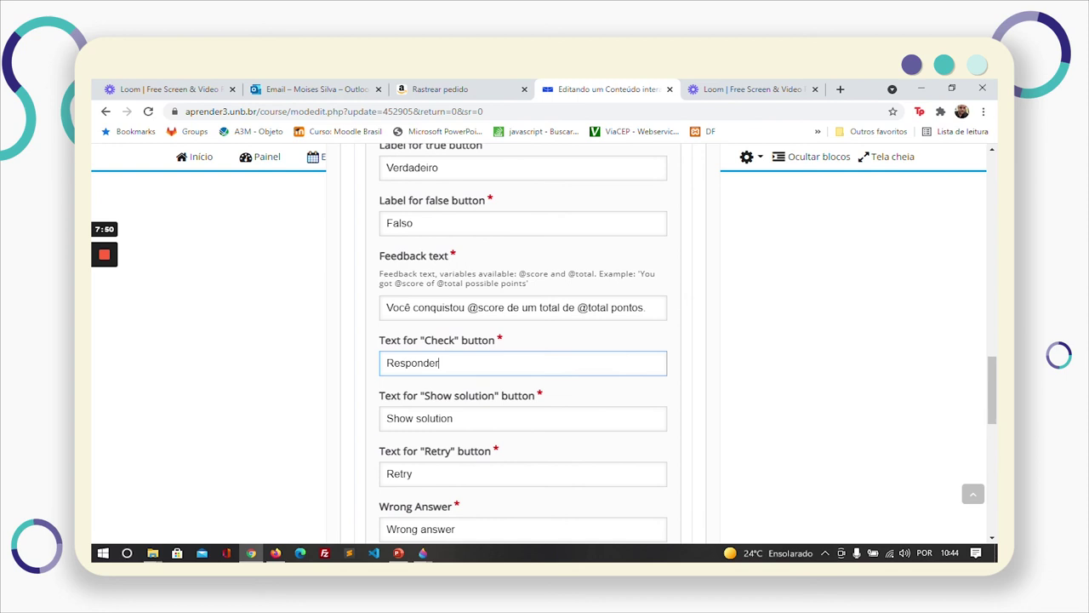
{"action": "key", "text": "Tab"}
{"action": "type", "text": "Mostrar "}
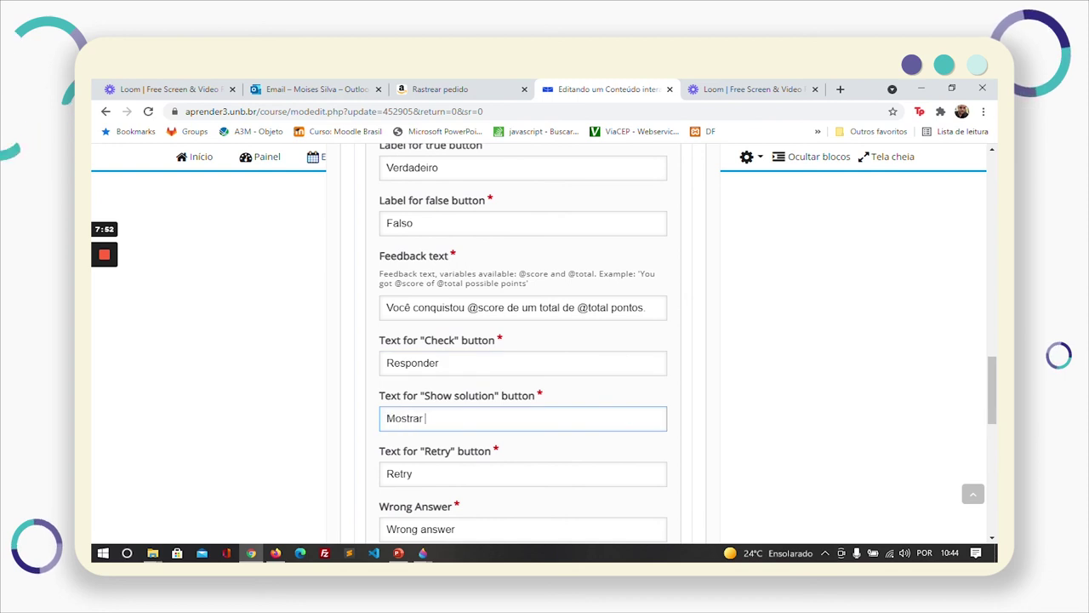
{"action": "type", "text": "solução"}
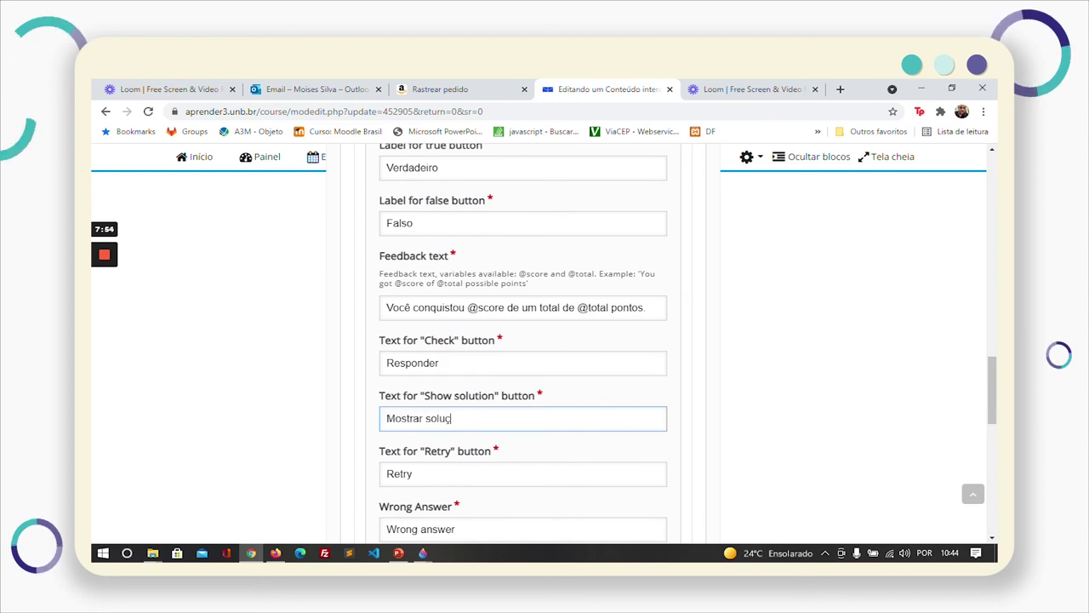
Set the True/False Question's "Retry" button text to "Tentar novamente".
{"action": "key", "text": "Tab"}
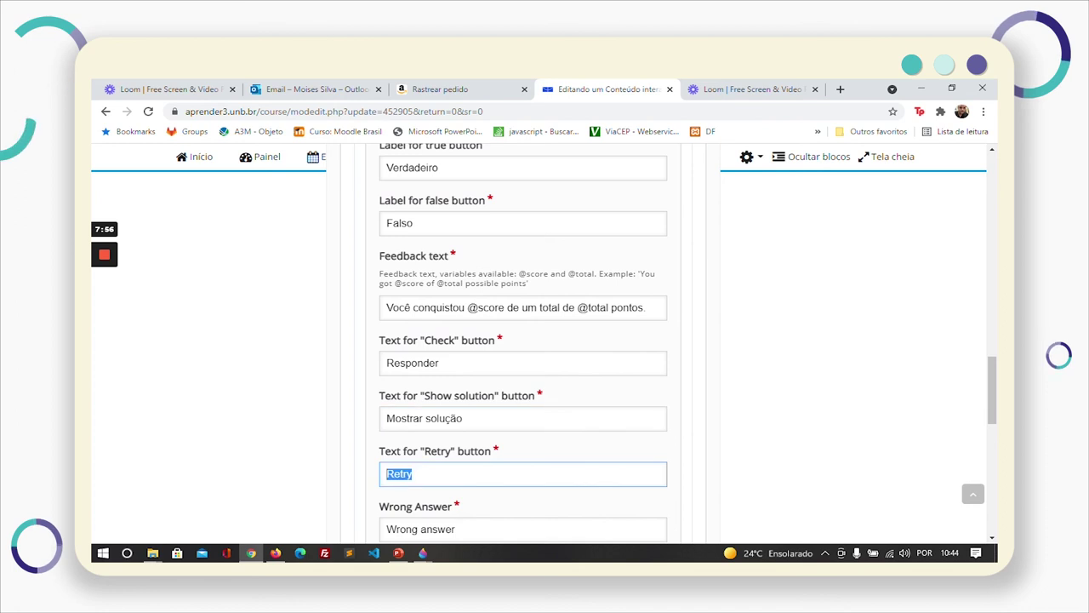
{"action": "type", "text": "T"}
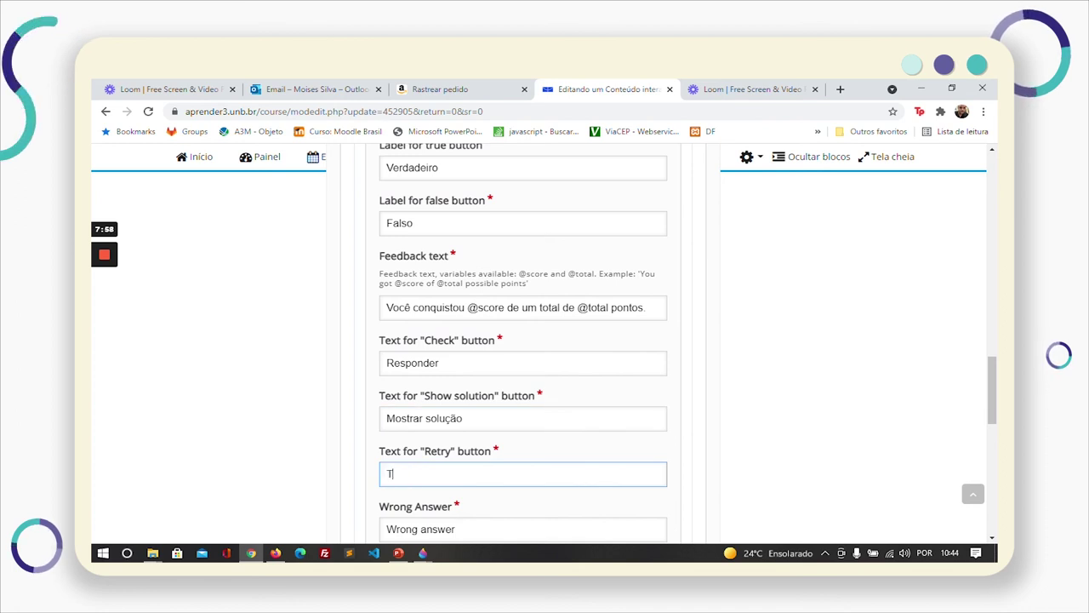
{"action": "type", "text": "entar noca"}
{"action": "type", "text": "amen"}
{"action": "scroll", "coordinate": [523, 506], "scroll_direction": "down", "scroll_amount": 1}
Set the wrong answer text to "Resposta errada" and the correct answer text to "Resposta correta".
{"action": "left_click", "coordinate": [460, 424]}
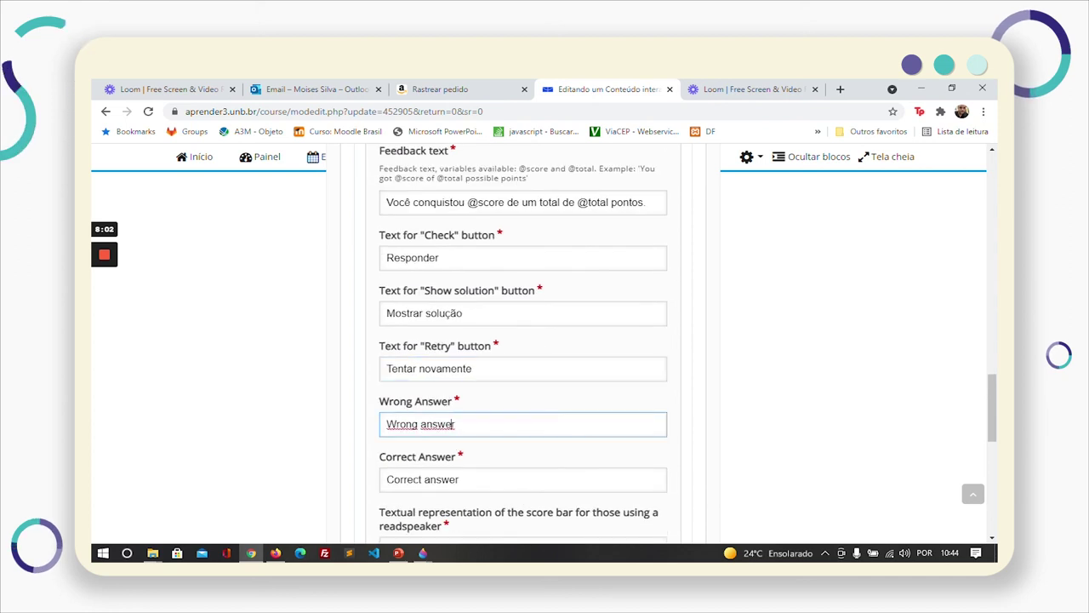
{"action": "key", "text": "ctrl+a"}
{"action": "key", "text": "BackSpace"}
{"action": "type", "text": "Res"}
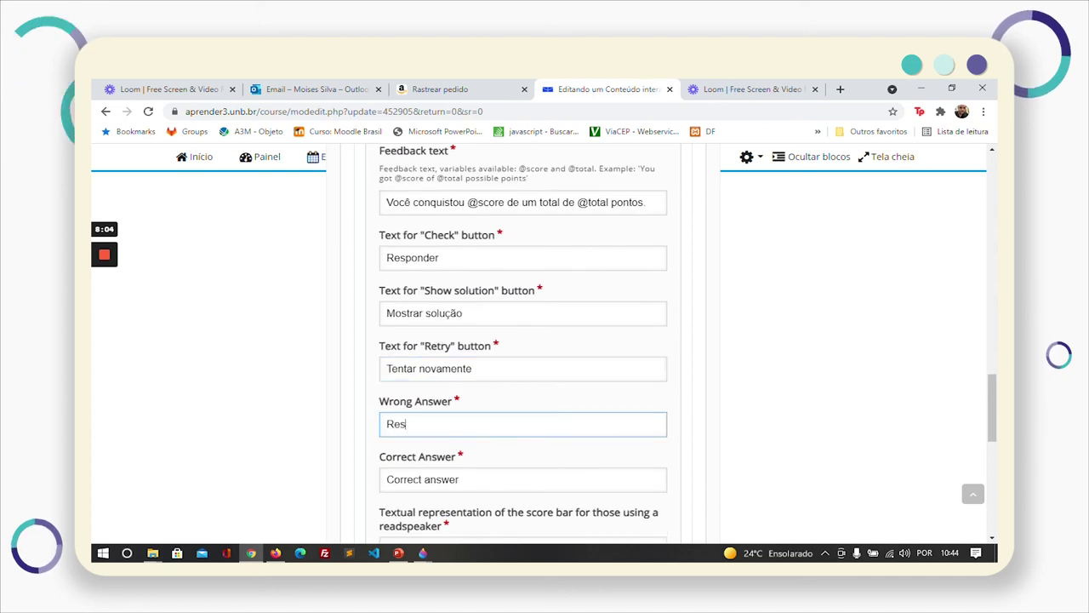
{"action": "type", "text": "posta er"}
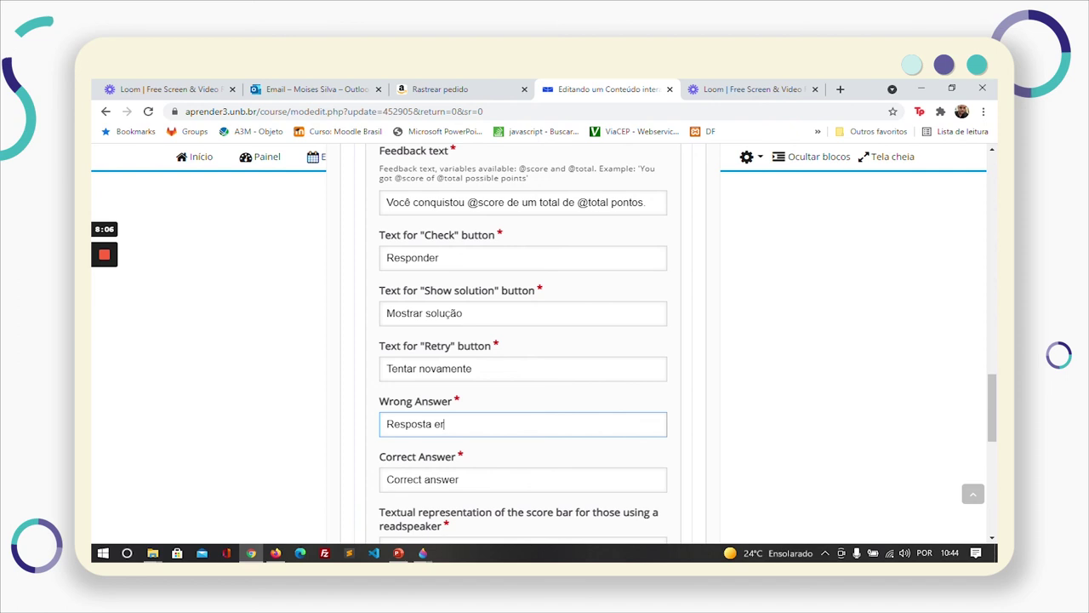
{"action": "type", "text": "rada"}
{"action": "left_click", "coordinate": [459, 479]}
{"action": "key", "text": "ctrl+a"}
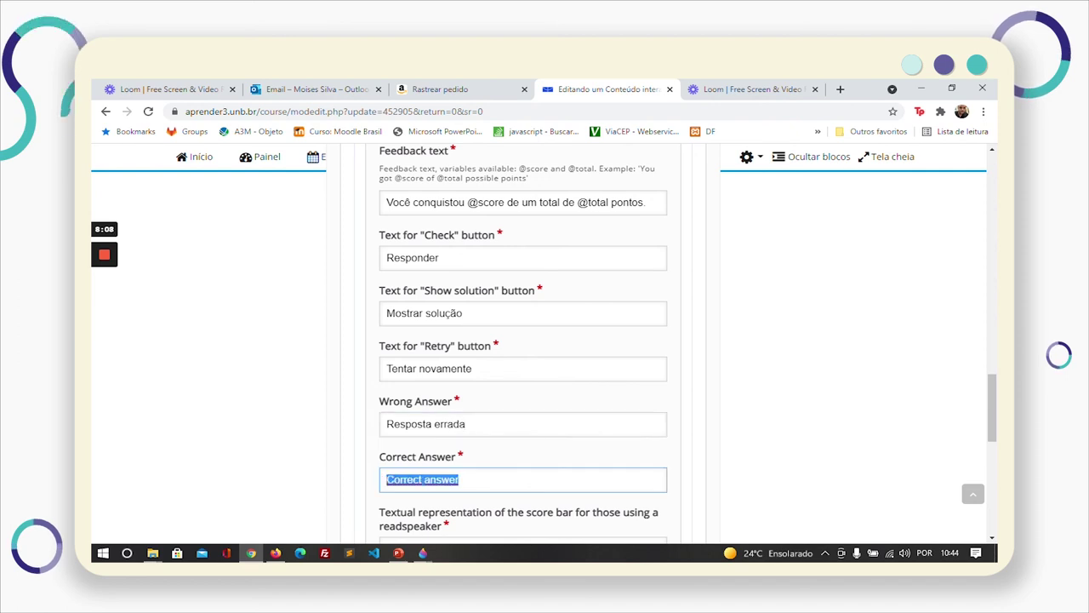
{"action": "type", "text": "Resposta co"}
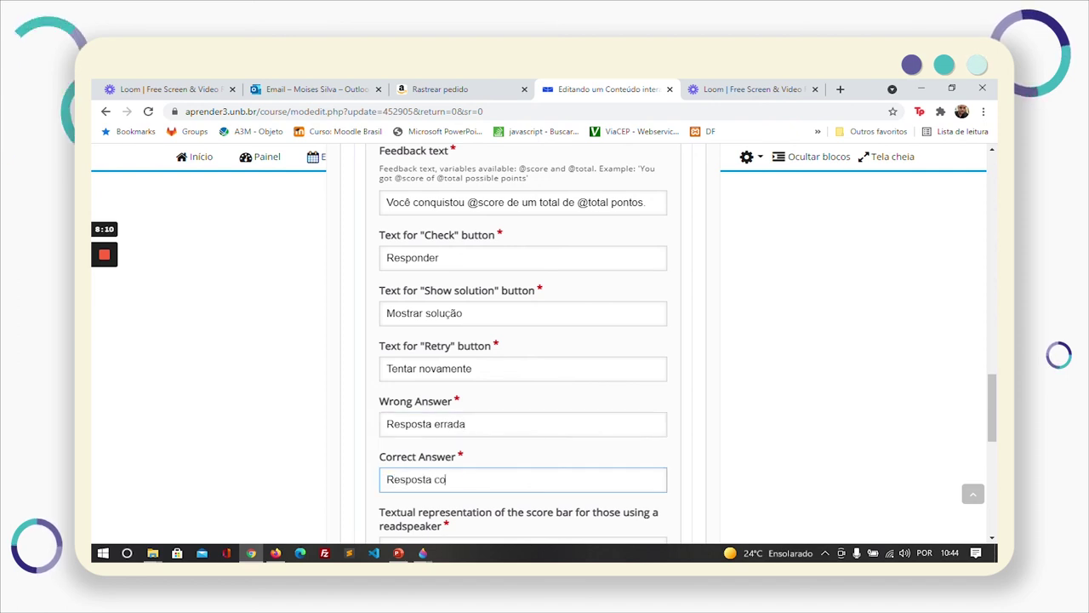
{"action": "type", "text": "rreta"}
Set the True/False Question's readspeaker score bar text to "Você acertou :num de um total de :total pontos".
{"action": "scroll", "coordinate": [479, 457], "scroll_direction": "down", "scroll_amount": 3}
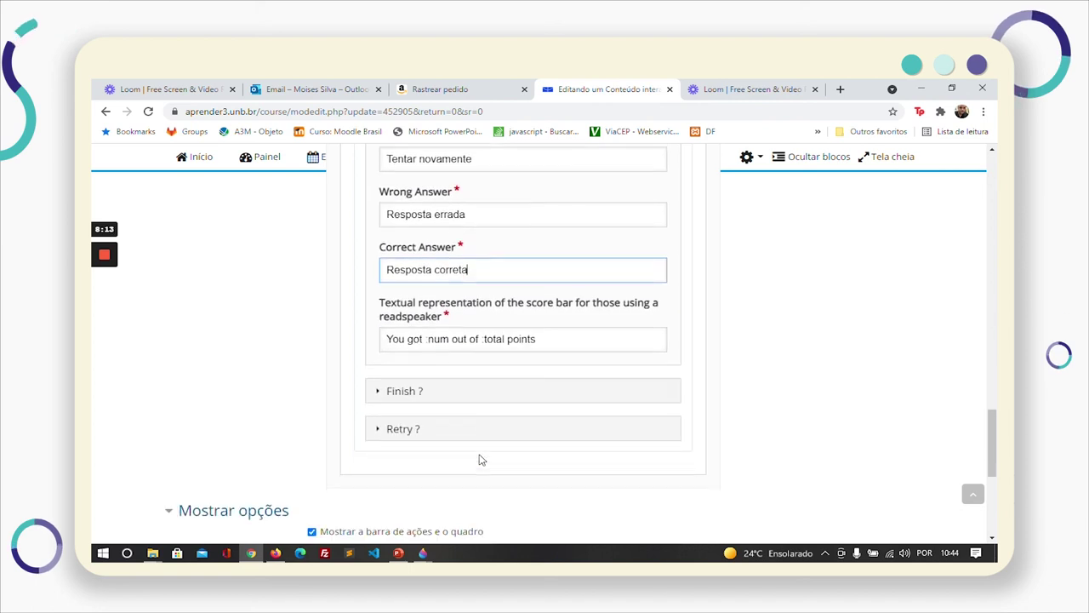
{"action": "left_click", "coordinate": [423, 339]}
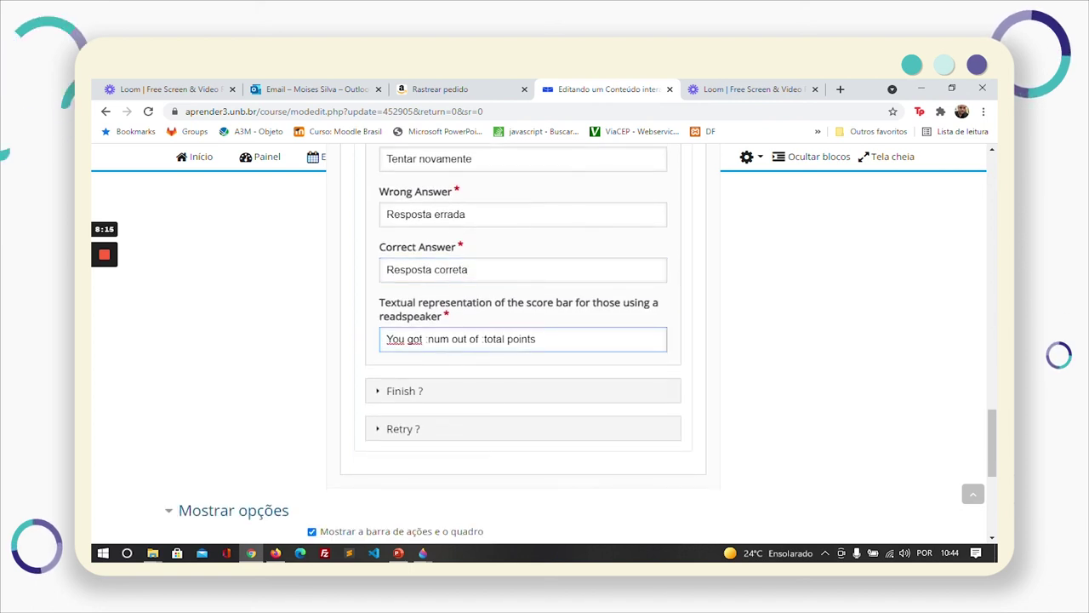
{"action": "key", "text": "shift+Home"}
{"action": "type", "text": "Você ac"}
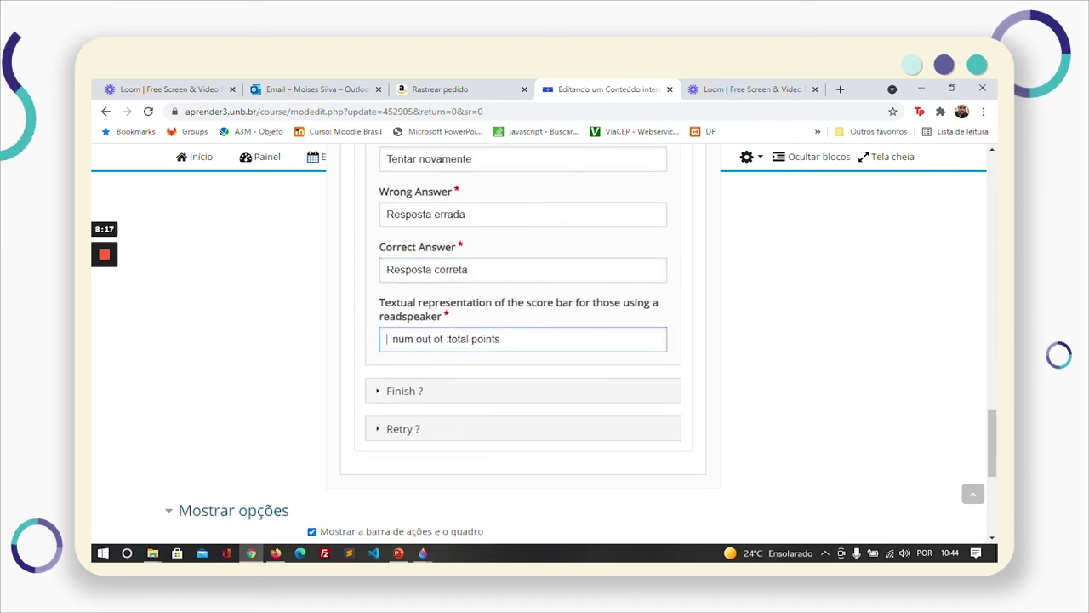
{"action": "type", "text": "ertou"}
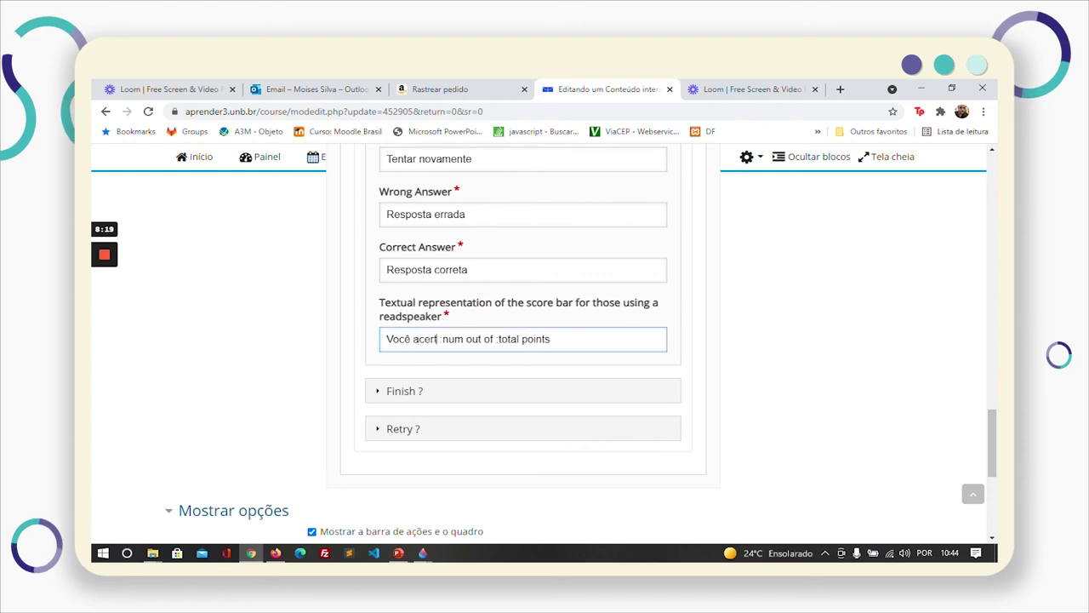
{"action": "key", "text": "BackSpace"}
{"action": "key", "text": "BackSpace"}
{"action": "key", "text": "BackSpace"}
{"action": "key", "text": "BackSpace"}
{"action": "key", "text": "BackSpace"}
{"action": "key", "text": "BackSpace"}
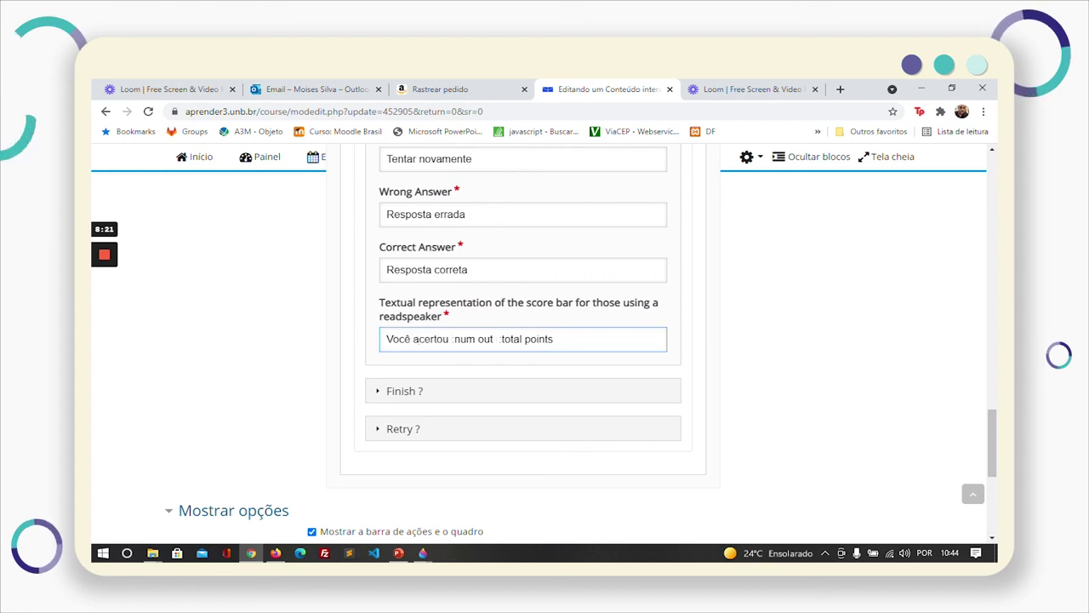
{"action": "type", "text": "de um total de"}
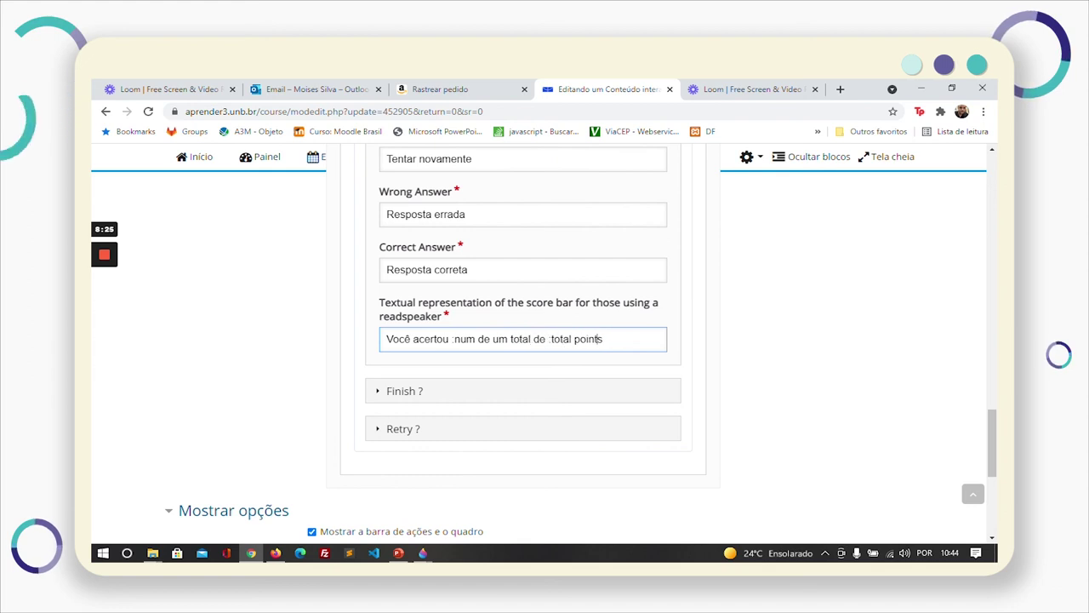
{"action": "key", "text": "End"}
{"action": "key", "text": "BackSpace"}
{"action": "key", "text": "BackSpace"}
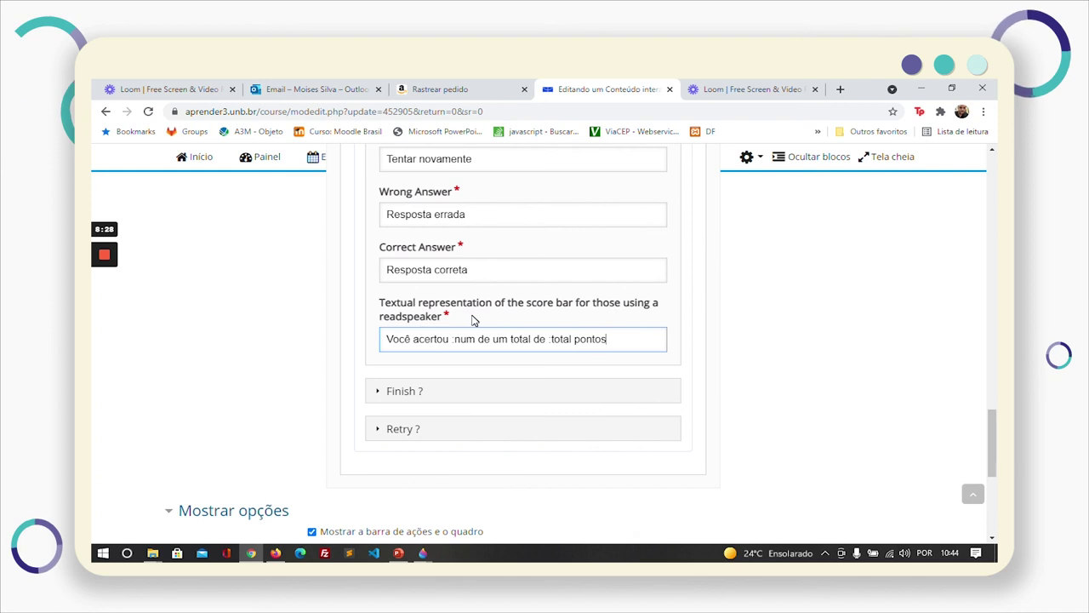
Examine the text labels of the Single Choice Set and the text groups of Multiple Choice in the translation settings.
{"action": "scroll", "coordinate": [609, 334], "scroll_direction": "up", "scroll_amount": 3}
{"action": "scroll", "coordinate": [610, 334], "scroll_direction": "up", "scroll_amount": 6}
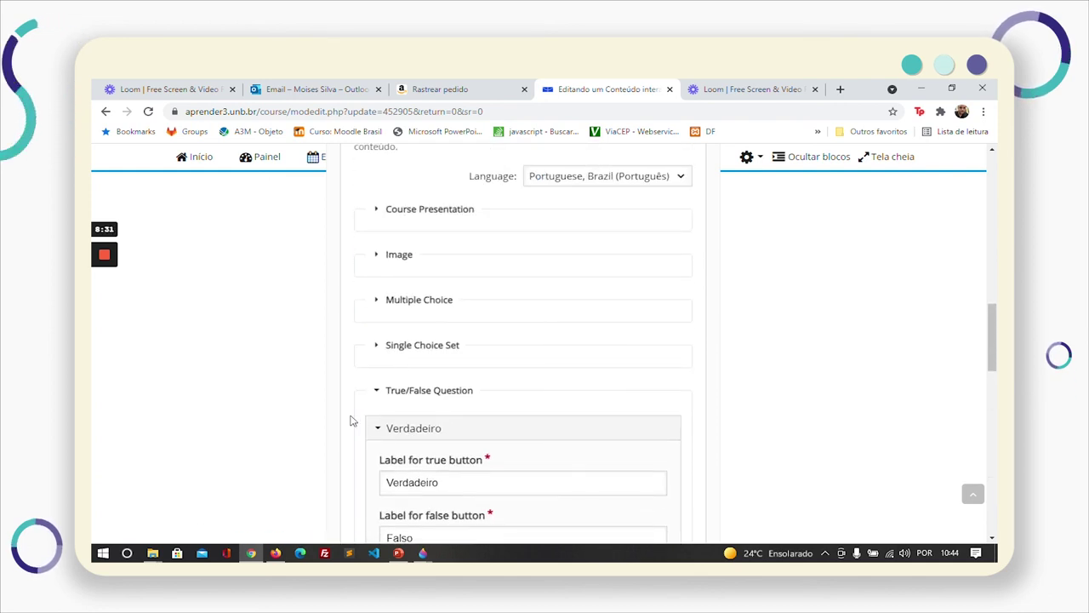
{"action": "left_click", "coordinate": [378, 349]}
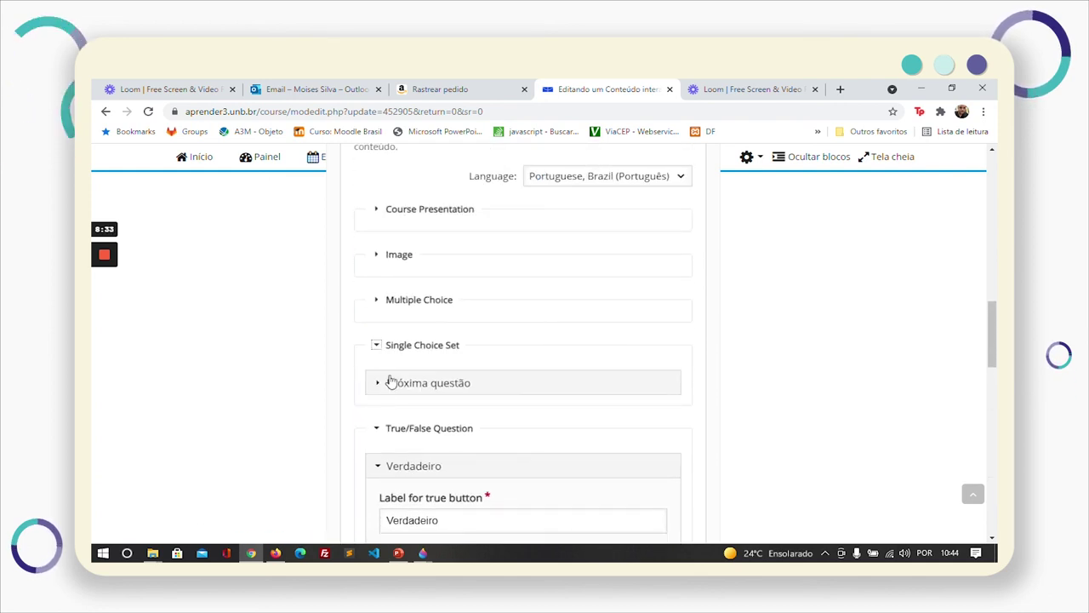
{"action": "left_click", "coordinate": [377, 384]}
{"action": "scroll", "coordinate": [377, 391], "scroll_direction": "down", "scroll_amount": 2}
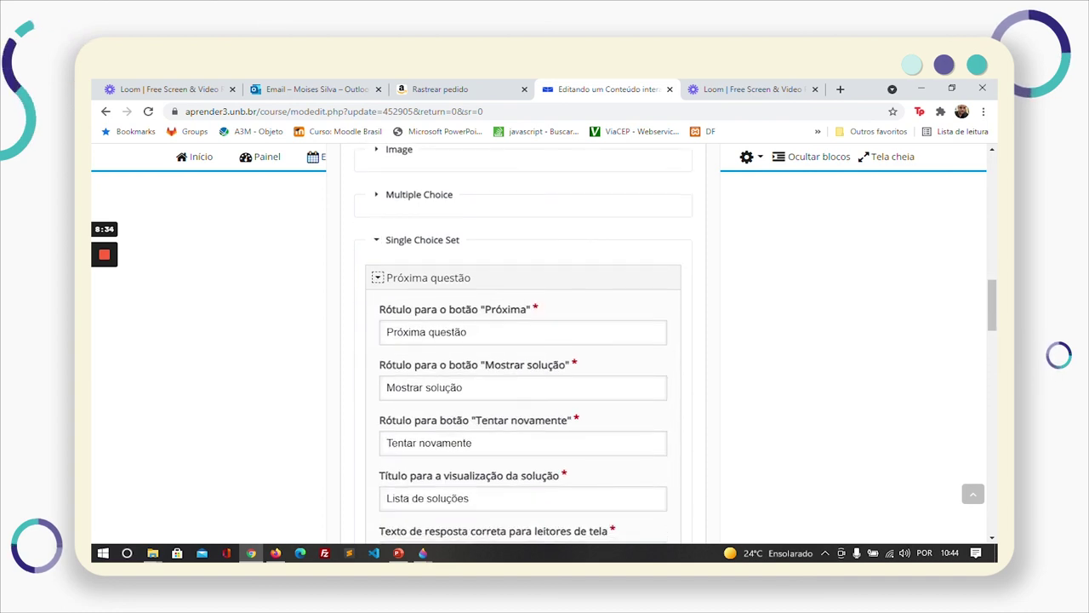
{"action": "scroll", "coordinate": [552, 373], "scroll_direction": "down", "scroll_amount": 2}
{"action": "scroll", "coordinate": [554, 373], "scroll_direction": "down", "scroll_amount": 4}
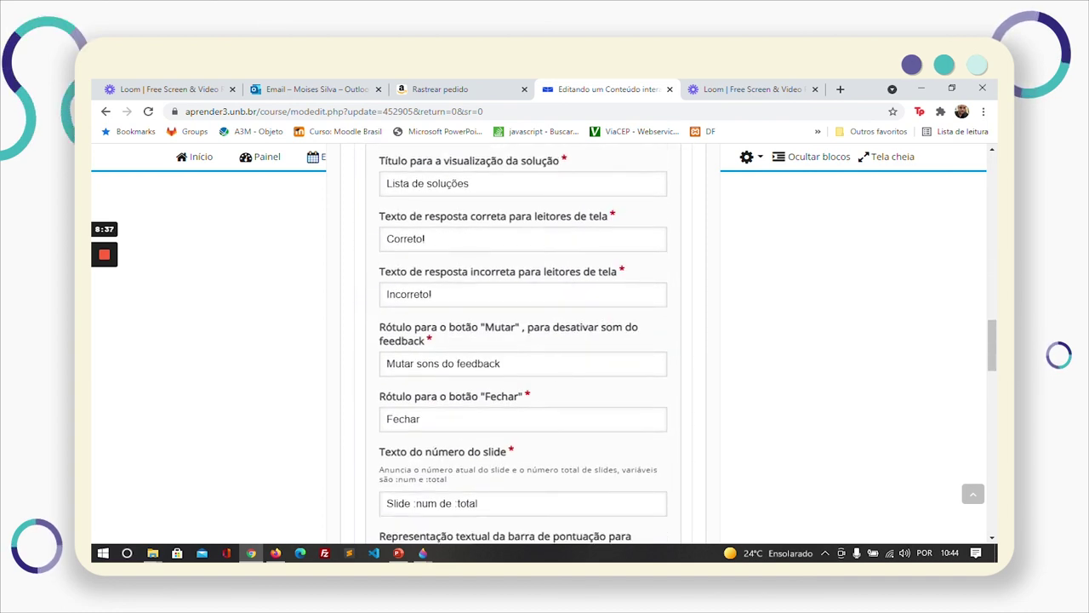
{"action": "scroll", "coordinate": [523, 383], "scroll_direction": "up", "scroll_amount": 4}
{"action": "scroll", "coordinate": [523, 383], "scroll_direction": "down", "scroll_amount": 6}
{"action": "scroll", "coordinate": [523, 383], "scroll_direction": "up", "scroll_amount": 10}
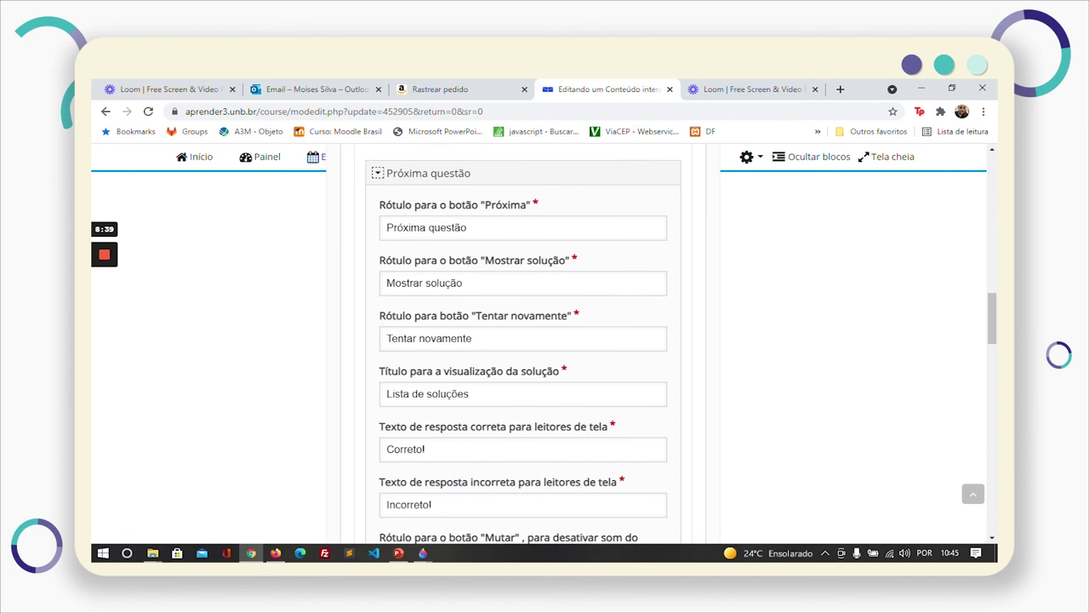
{"action": "scroll", "coordinate": [377, 420], "scroll_direction": "up", "scroll_amount": 2}
{"action": "left_click", "coordinate": [377, 404]}
{"action": "scroll", "coordinate": [417, 411], "scroll_direction": "down", "scroll_amount": 2}
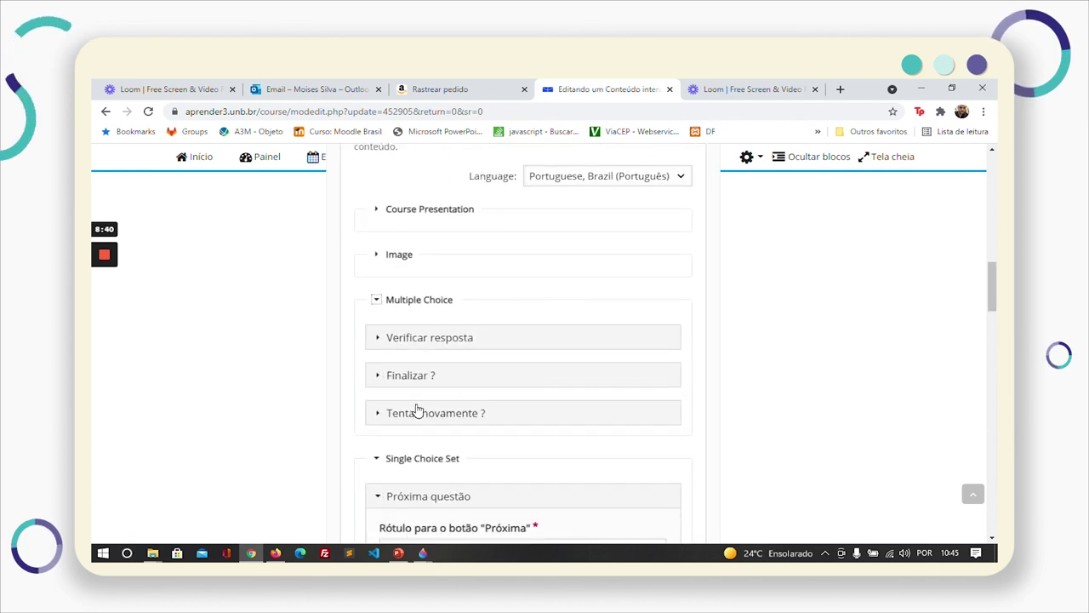
{"action": "scroll", "coordinate": [408, 426], "scroll_direction": "up", "scroll_amount": 15}
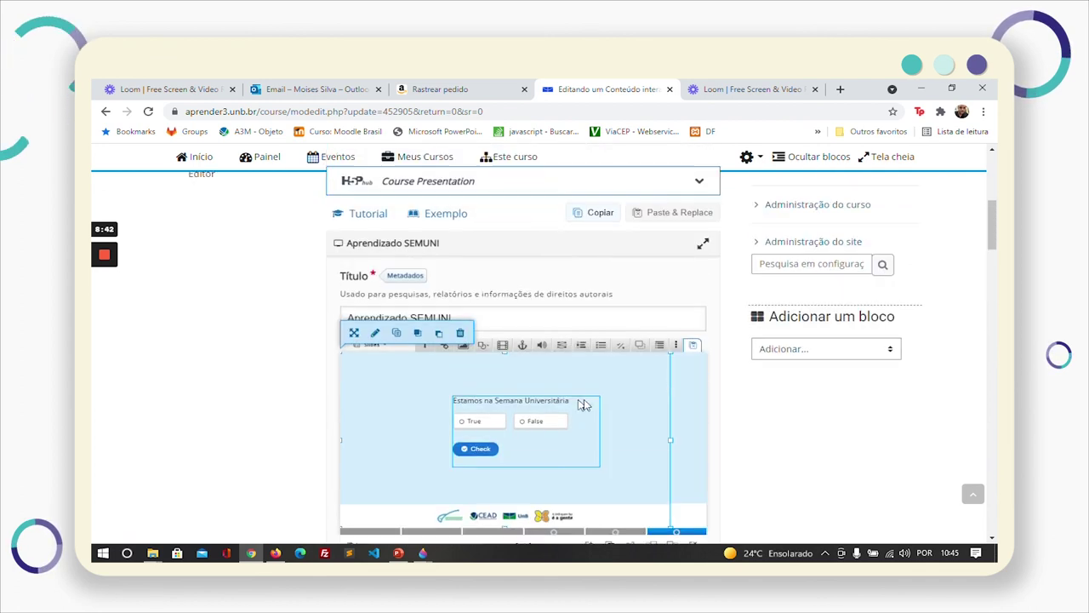
{"action": "scroll", "coordinate": [596, 403], "scroll_direction": "up", "scroll_amount": 1}
{"action": "scroll", "coordinate": [610, 406], "scroll_direction": "down", "scroll_amount": 3}
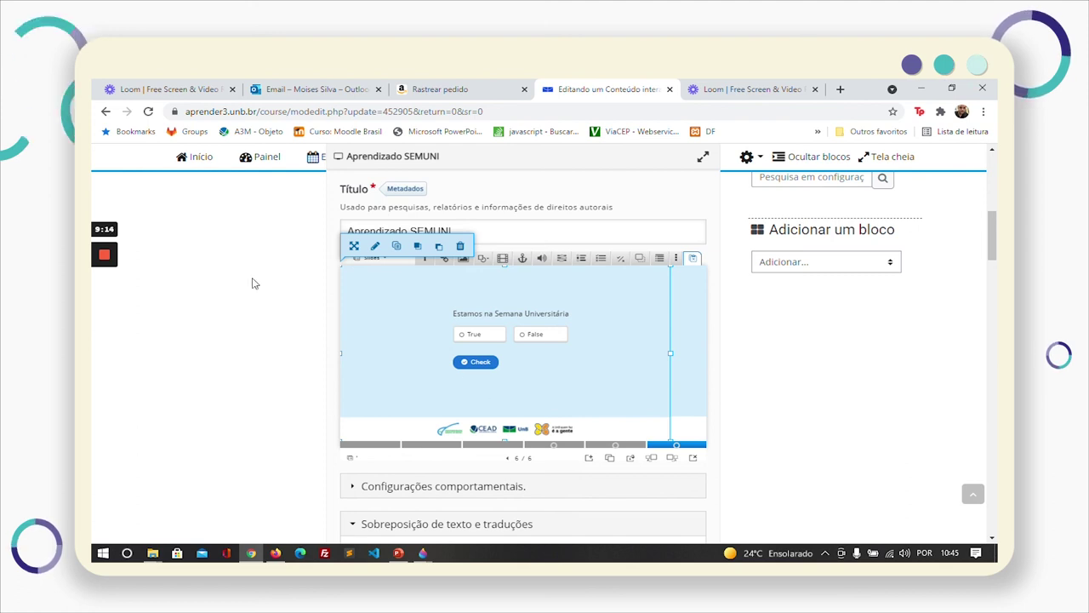
{"action": "mouse_move", "coordinate": [100, 270]}
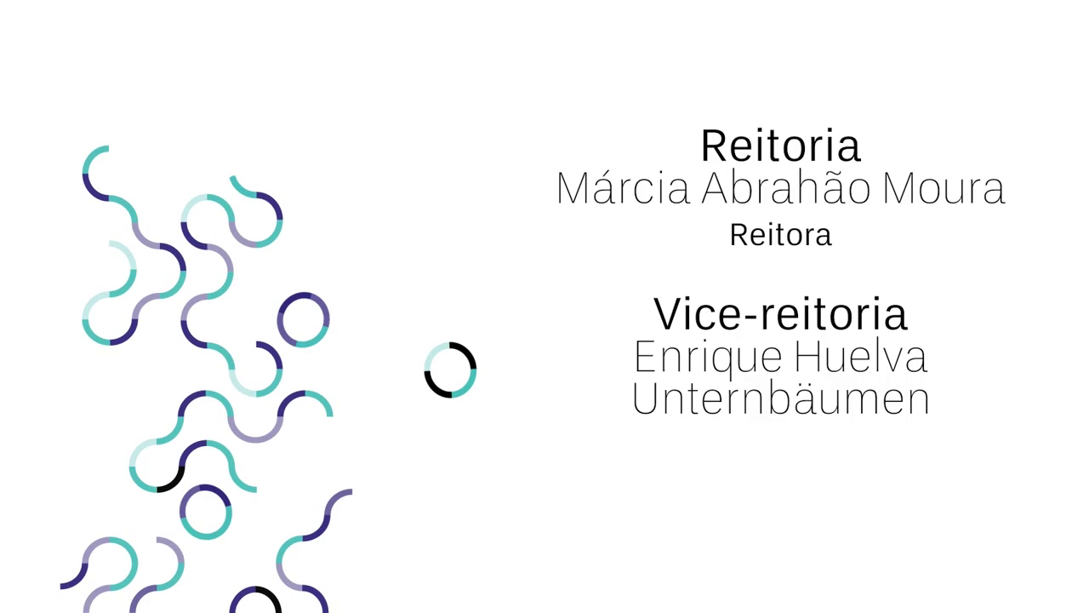